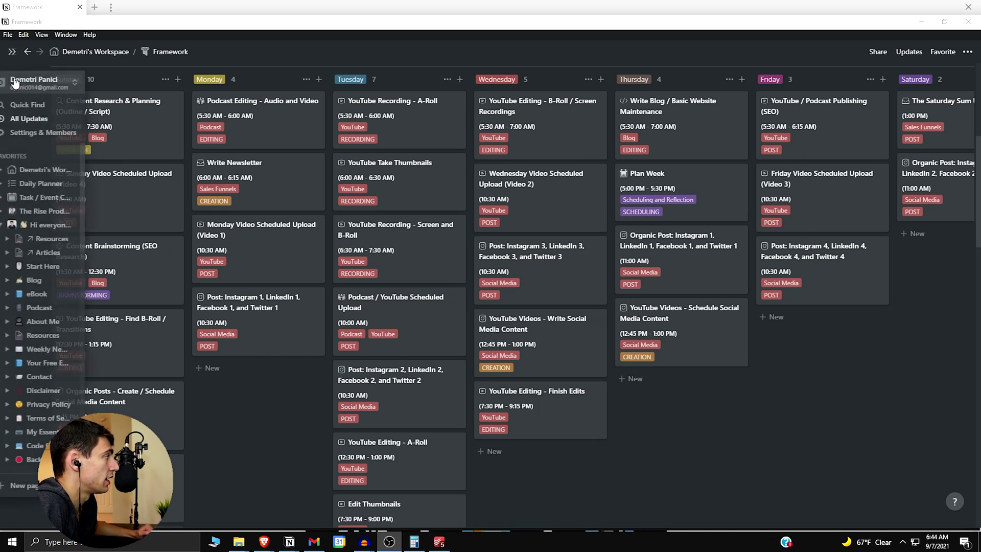
pyautogui.click(47, 197)
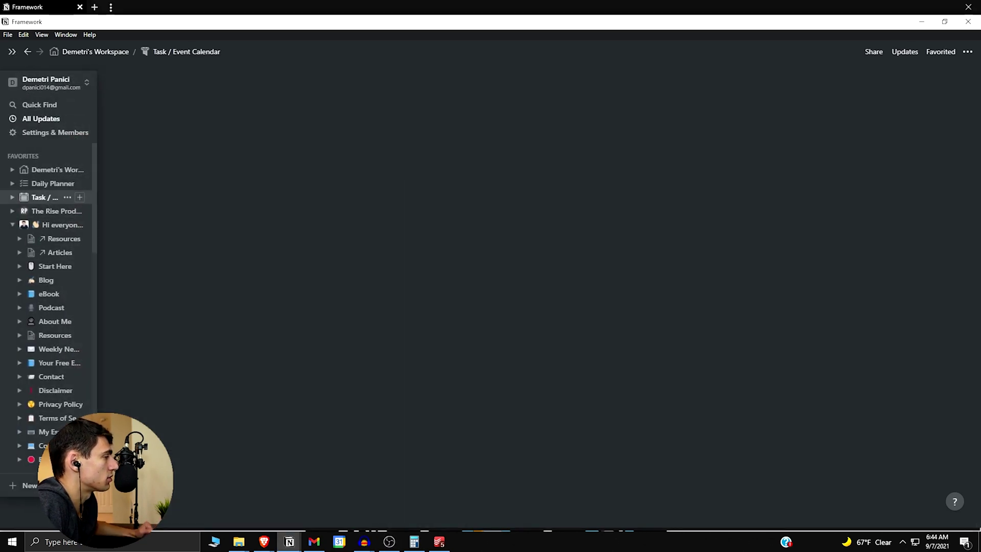
pyautogui.scroll(-5, 661, 408)
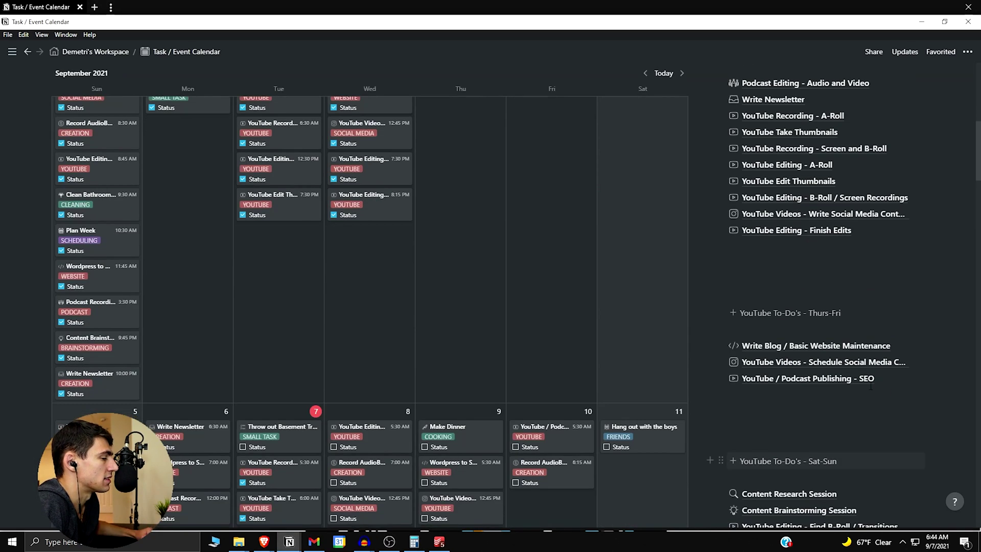
pyautogui.scroll(4, 813, 77)
pyautogui.scroll(-2, 862, 369)
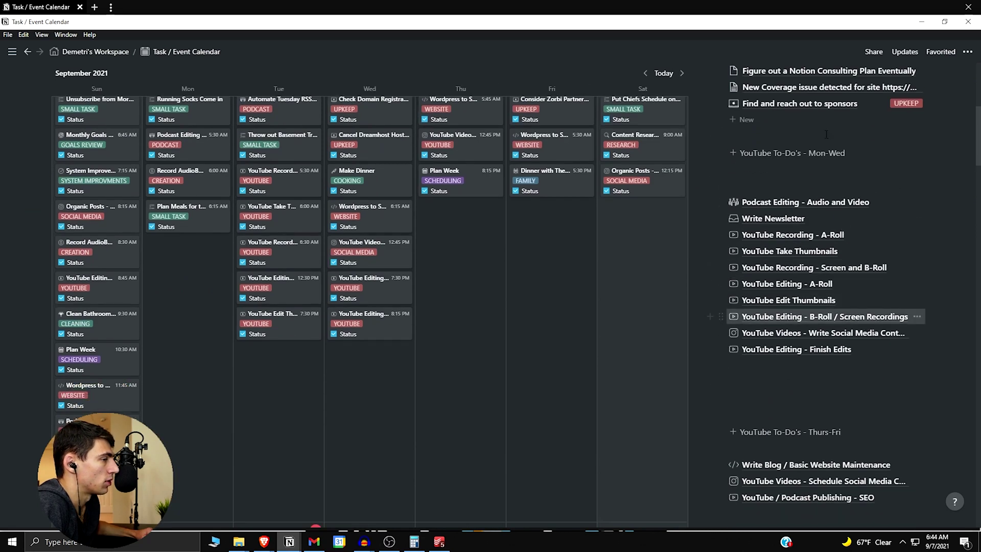
pyautogui.scroll(-3, 862, 376)
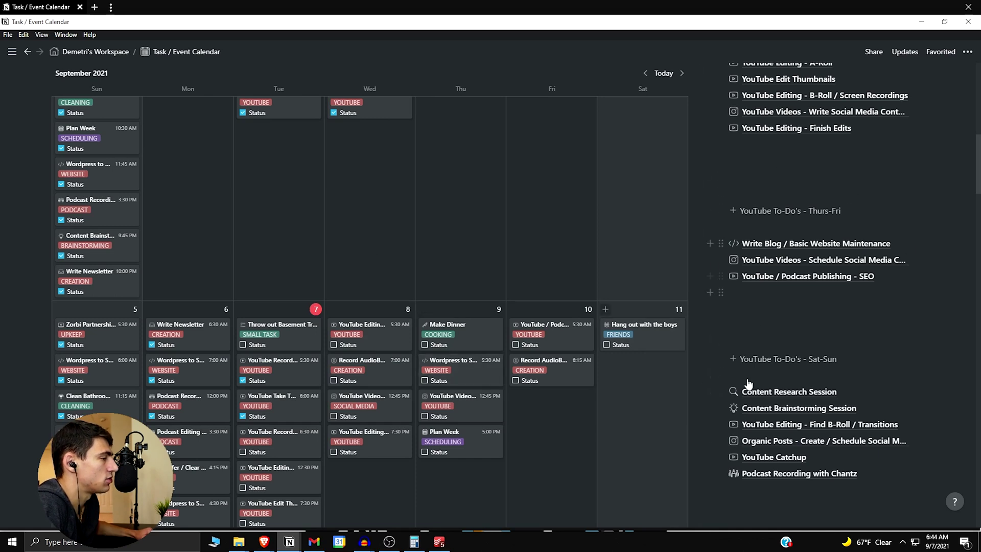
pyautogui.scroll(-1, 717, 422)
pyautogui.scroll(-2, 717, 421)
pyautogui.scroll(-2, 717, 422)
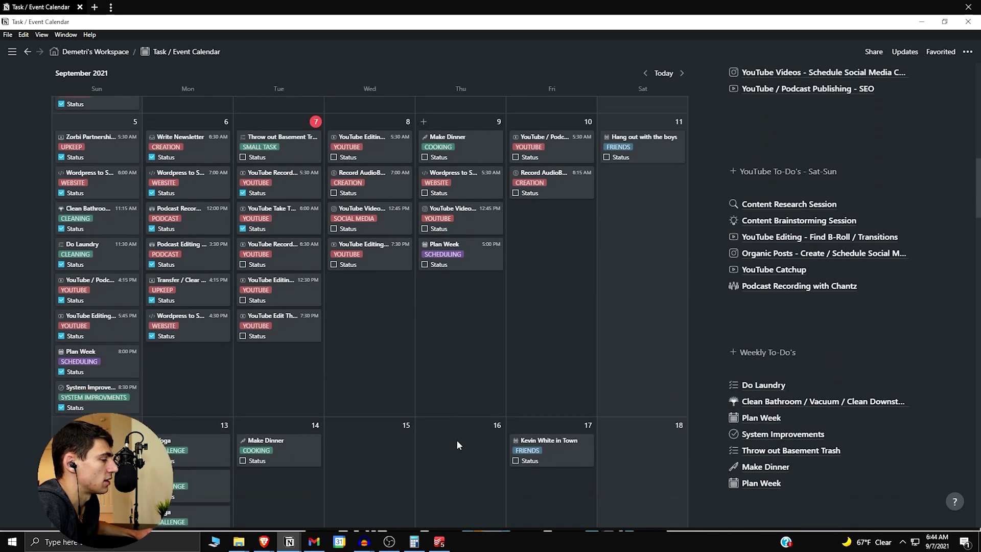
pyautogui.scroll(-5, 544, 426)
pyautogui.scroll(-3, 636, 262)
pyautogui.scroll(3, 642, 302)
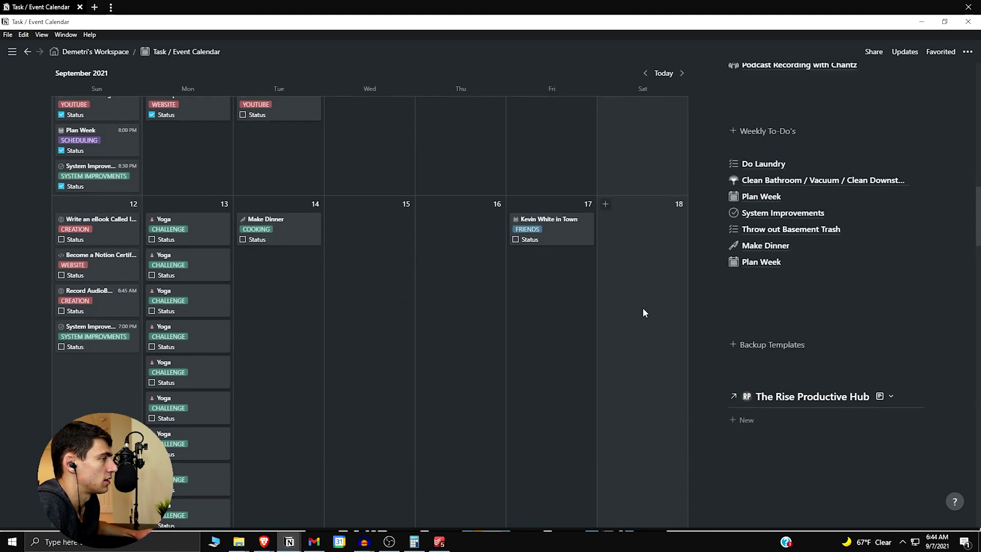
pyautogui.scroll(5, 637, 318)
pyautogui.scroll(4, 611, 366)
pyautogui.scroll(3, 607, 381)
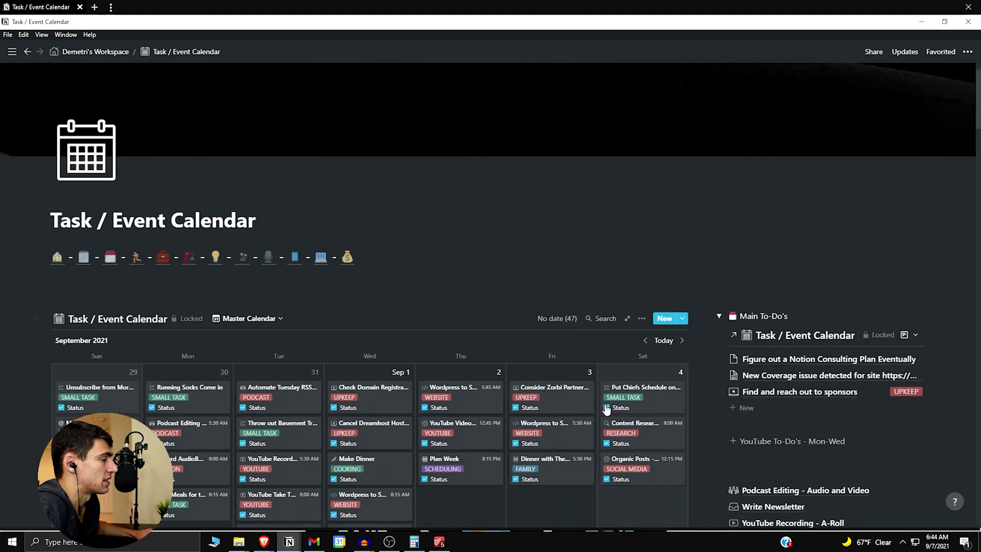
pyautogui.scroll(-1, 606, 406)
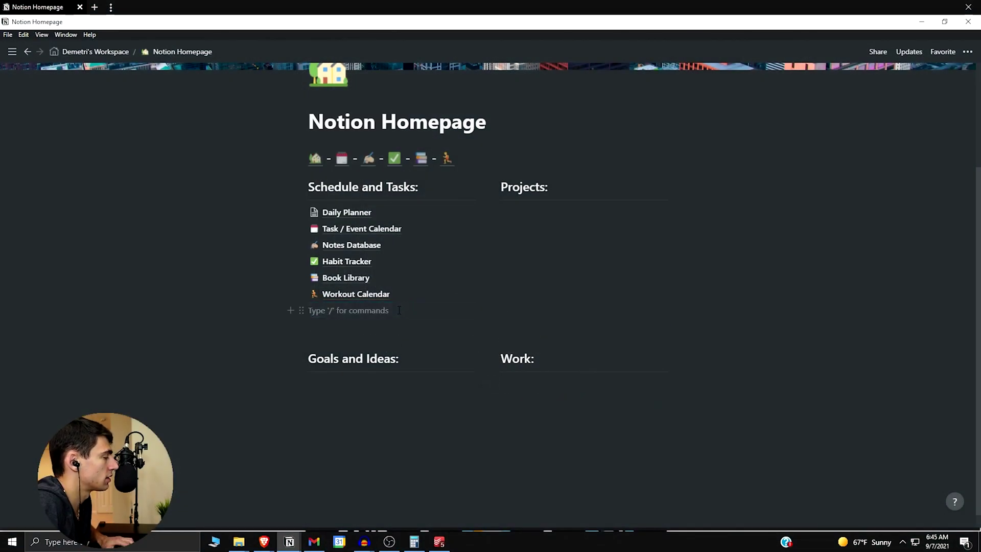
pyautogui.write('/page')
# Step: Create the Framework subpage on the homepage with a crane icon and a cover image
pyautogui.press('Return')
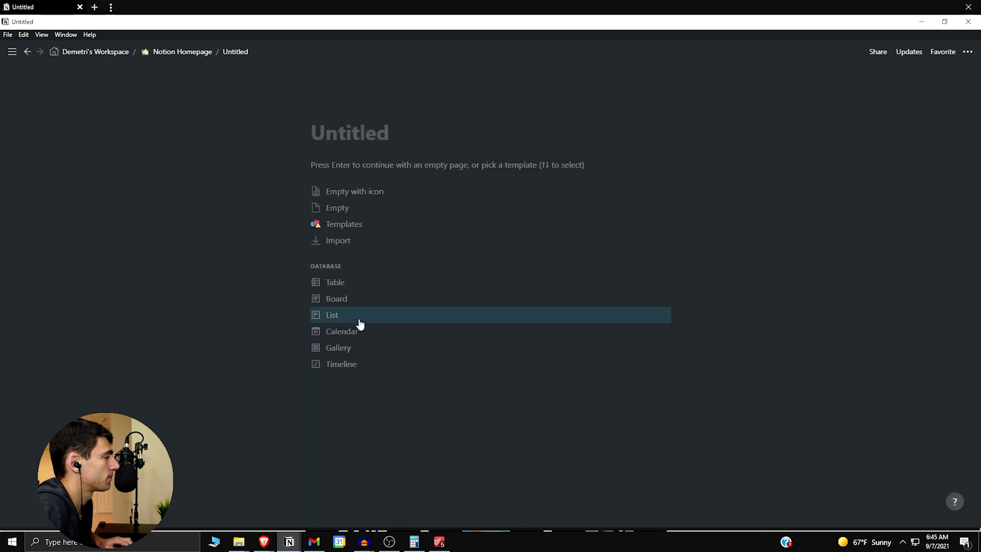
pyautogui.write('Framework')
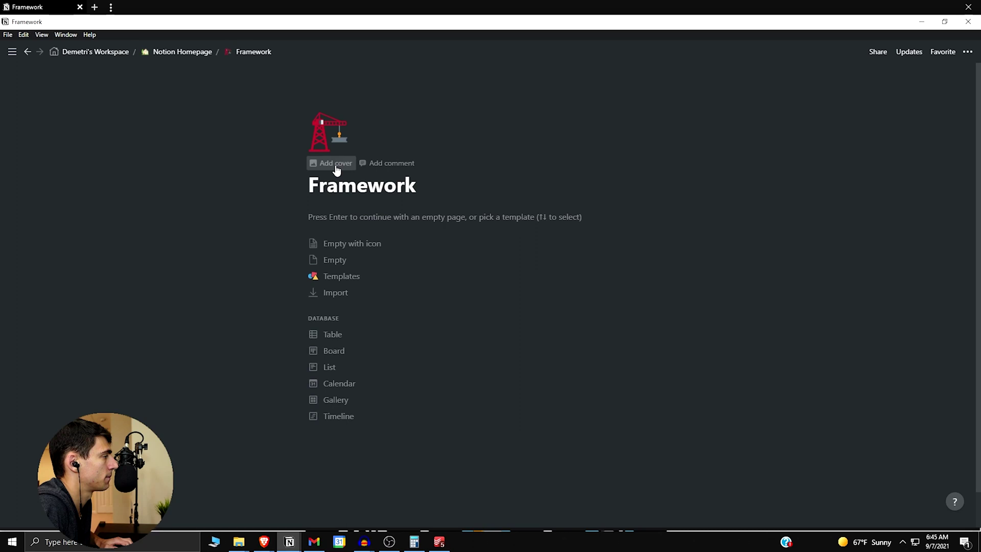
pyautogui.click(336, 164)
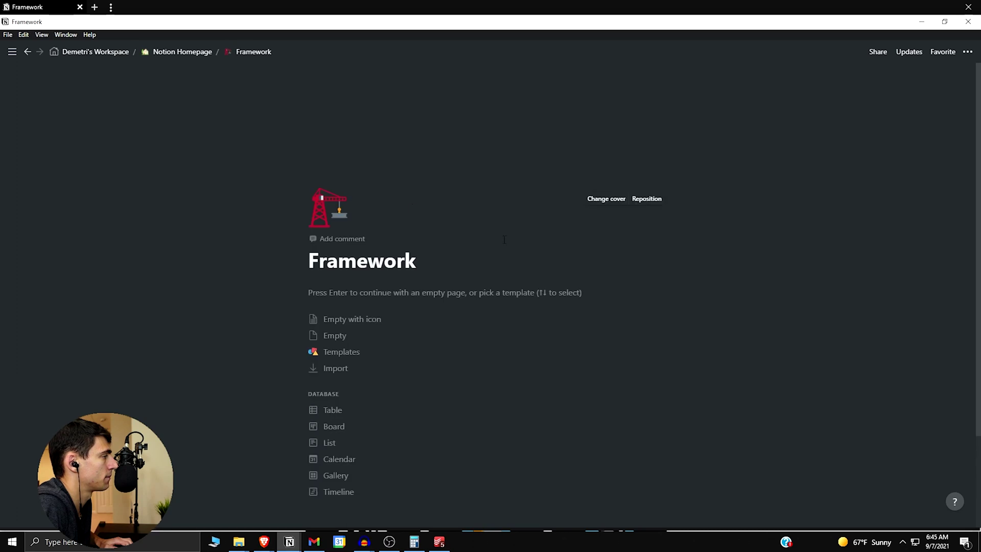
pyautogui.press('Return')
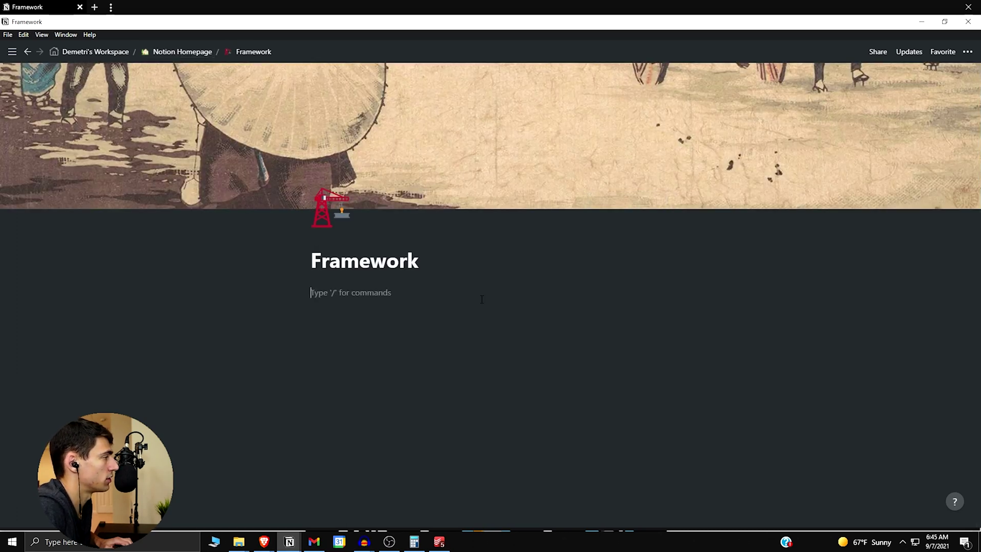
pyautogui.write('/board')
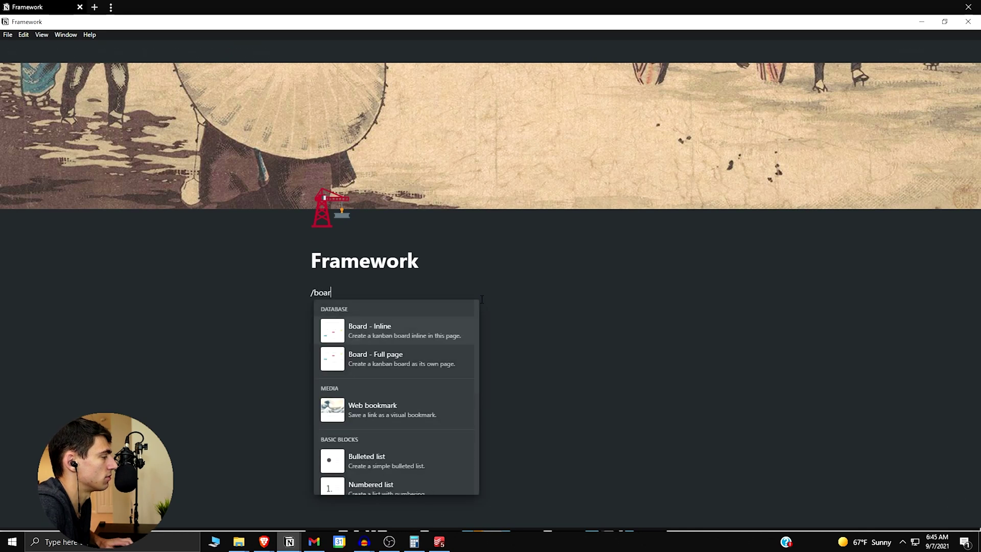
# Step: Insert an inline board and switch the Framework page to full width
pyautogui.press('Return')
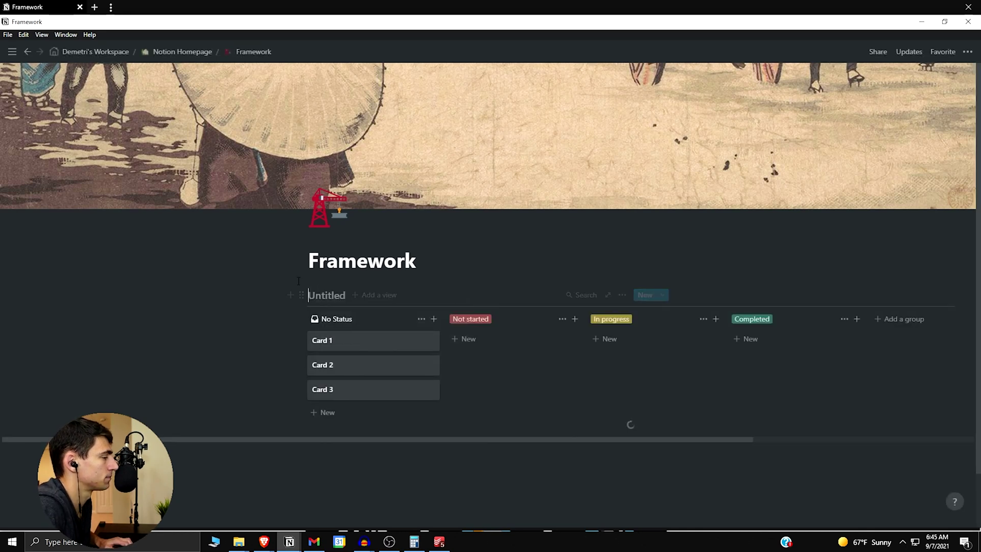
pyautogui.click(967, 51)
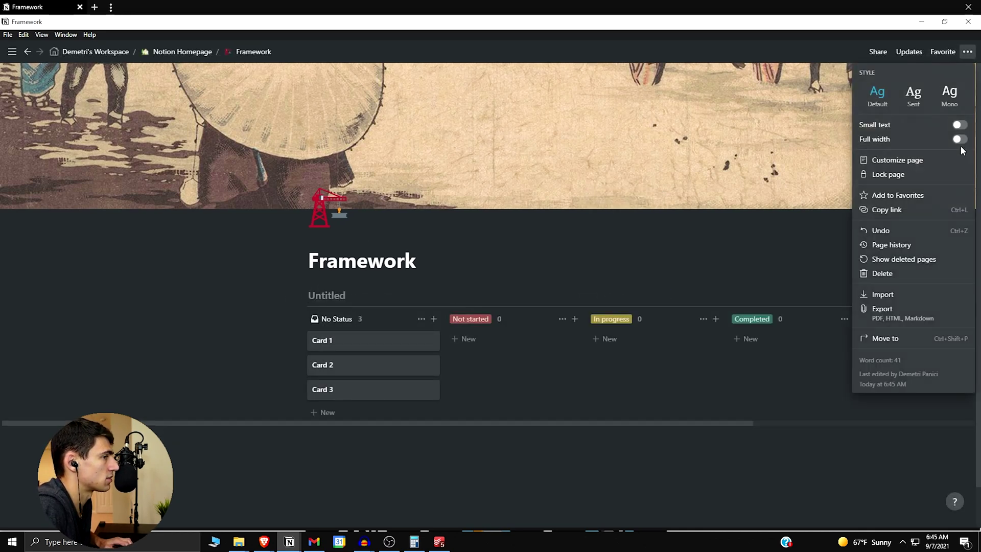
pyautogui.click(960, 137)
pyautogui.click(384, 307)
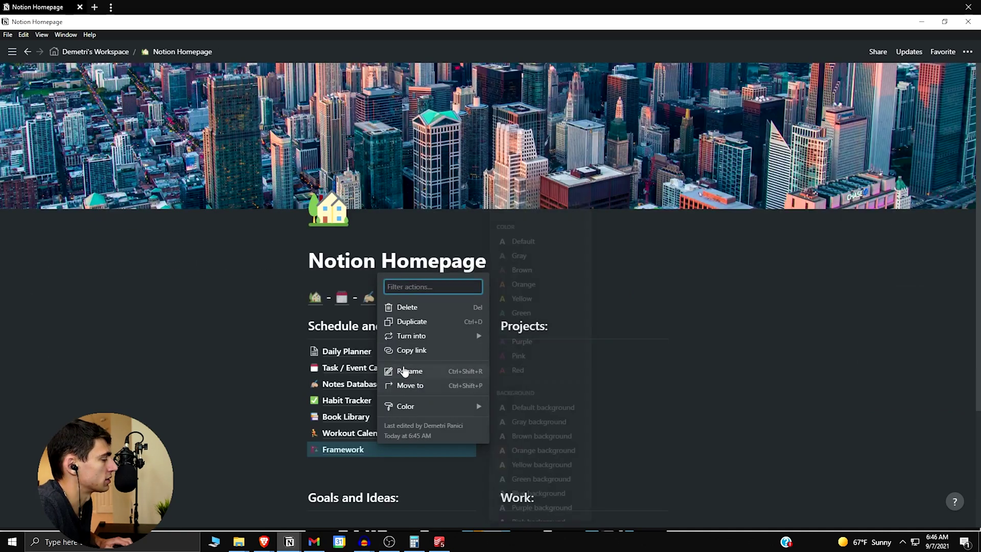
pyautogui.write('-')
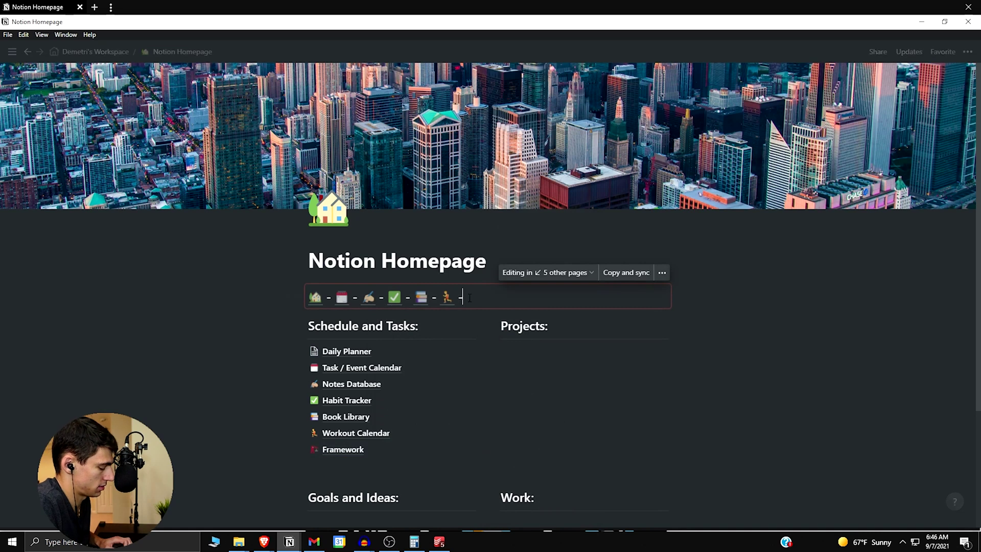
pyautogui.write(' :buil')
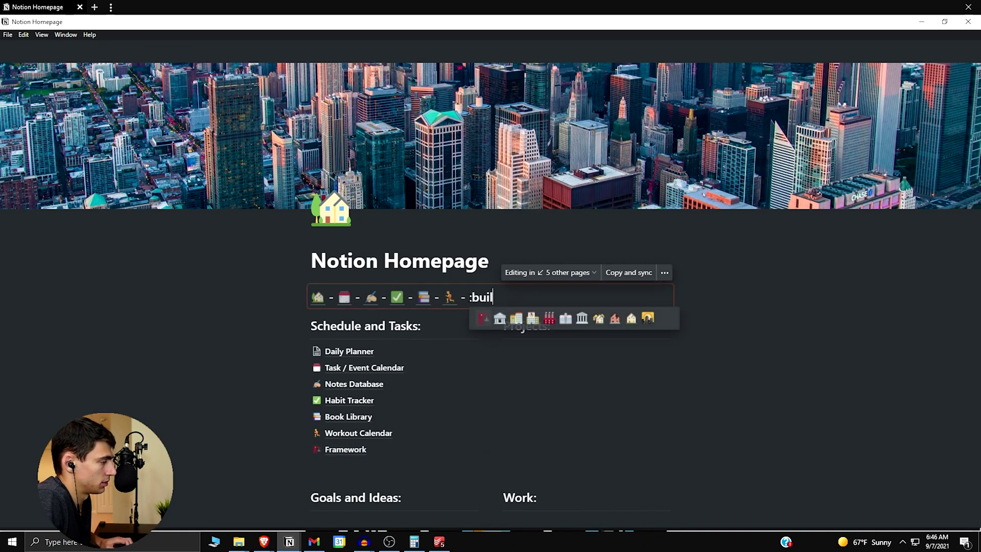
pyautogui.write('ding')
# Step: Append a crane emoji to the homepage's synced icon row
pyautogui.click(565, 318)
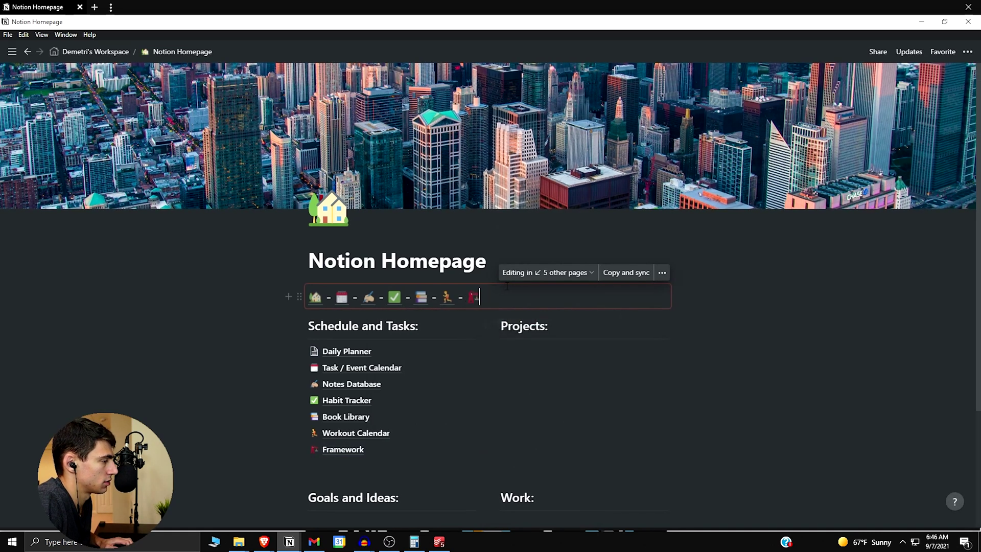
pyautogui.click(476, 298)
pyautogui.click(477, 300)
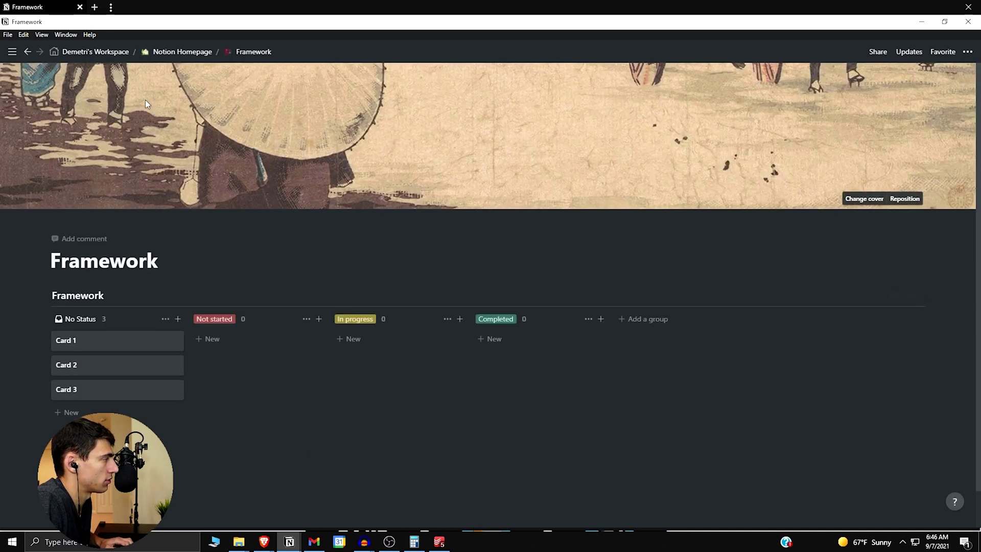
pyautogui.click(183, 51)
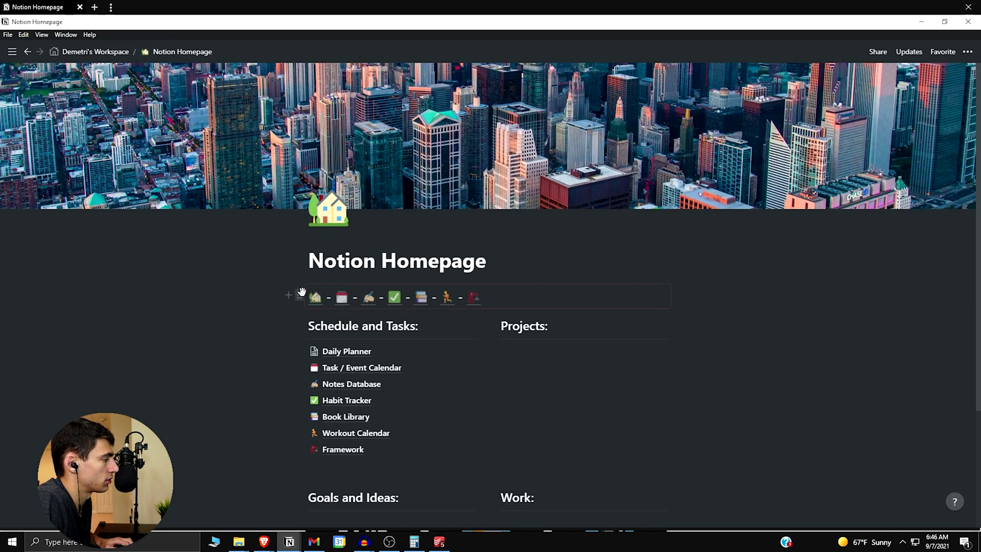
# Step: Paste the icon row into Framework as a synced block, above the board with a blank line below
pyautogui.click(299, 295)
pyautogui.click(203, 290)
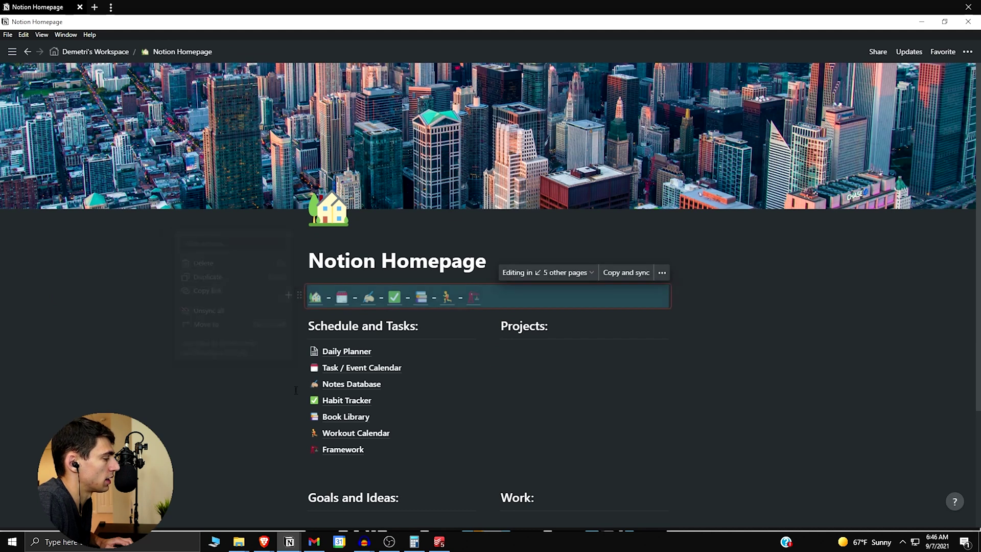
pyautogui.click(342, 449)
pyautogui.click(274, 429)
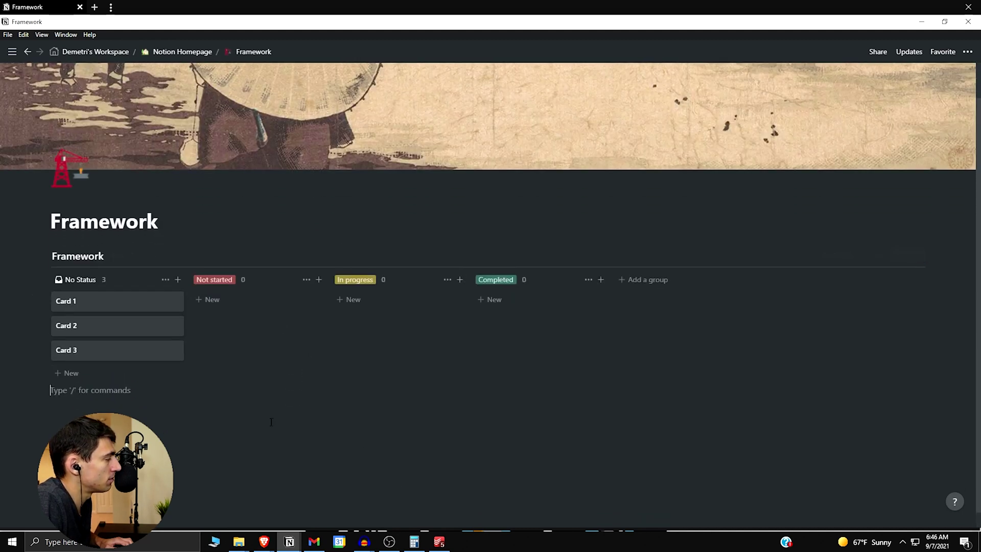
pyautogui.click(562, 422)
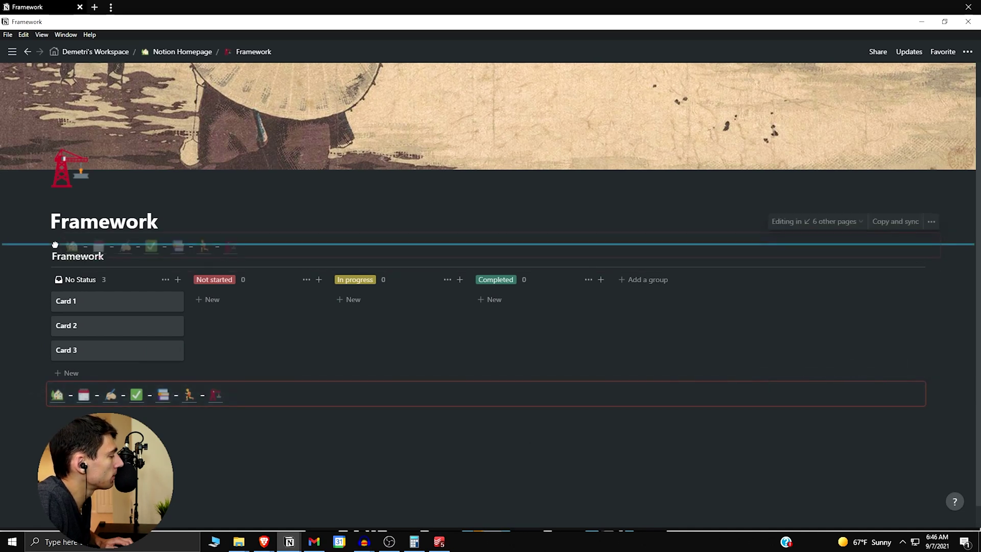
pyautogui.moveTo(40, 394); pyautogui.dragTo(54, 244)
pyautogui.moveTo(44, 413); pyautogui.dragTo(77, 273)
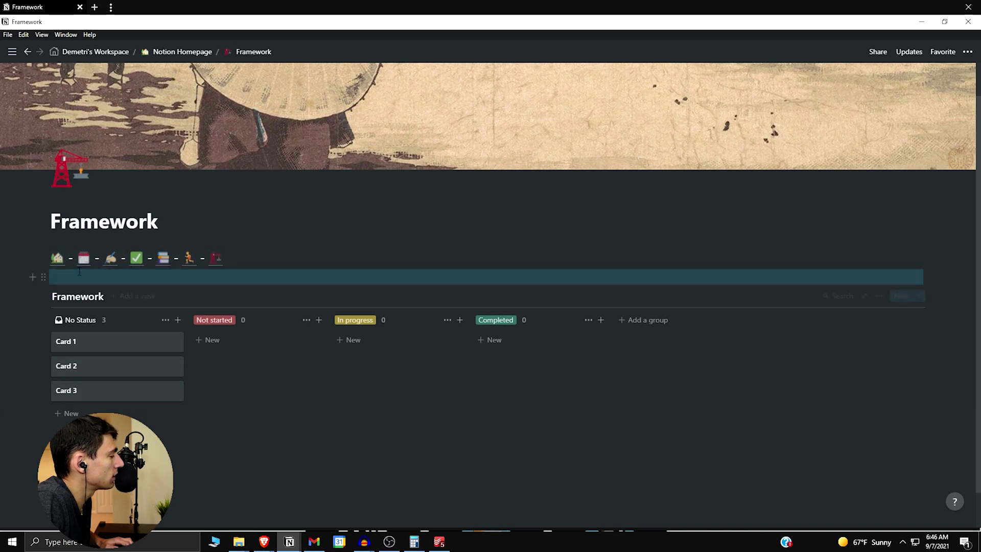
pyautogui.scroll(-1, 352, 366)
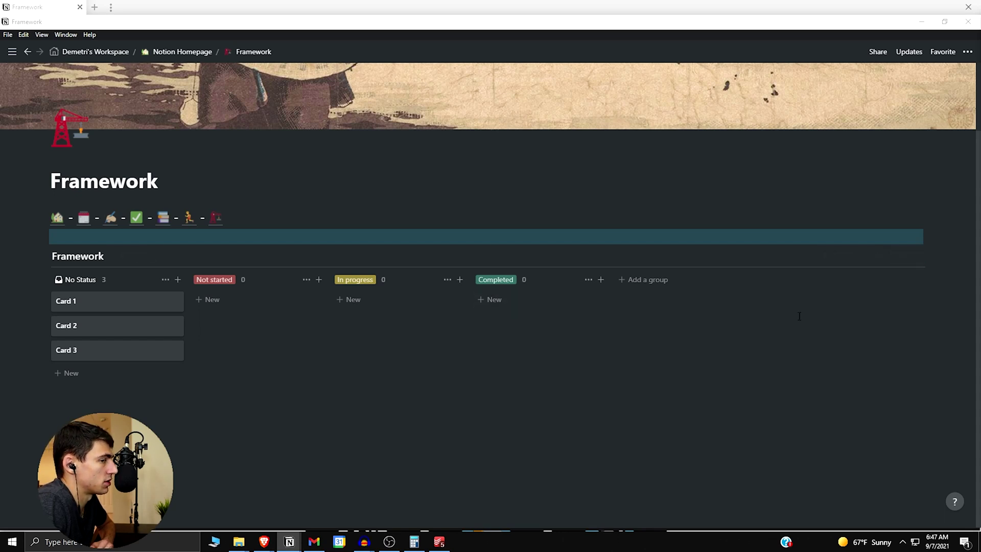
pyautogui.moveTo(4, 306)
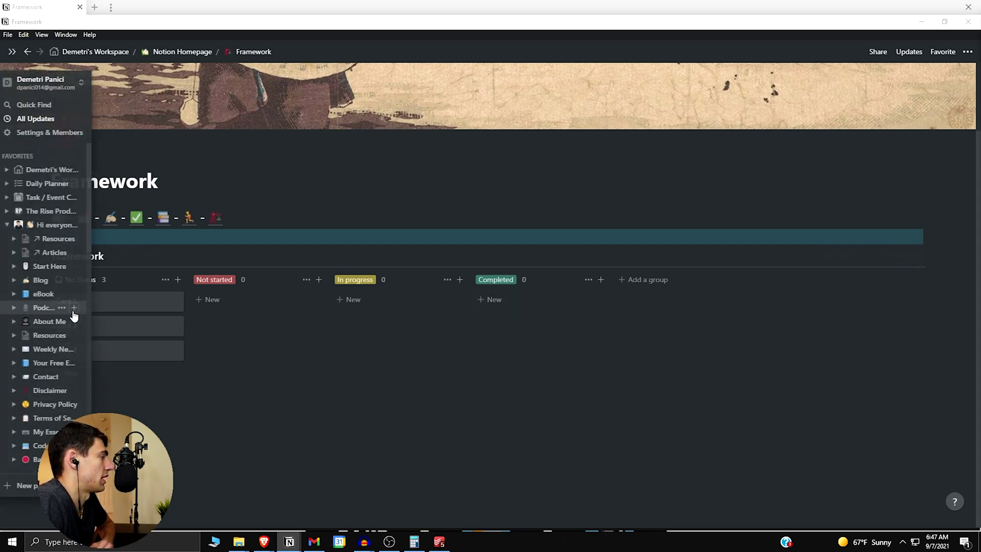
# Step: Move No Status to the end and rename the first two groups Sunday and Monday
pyautogui.moveTo(86, 279); pyautogui.dragTo(596, 276)
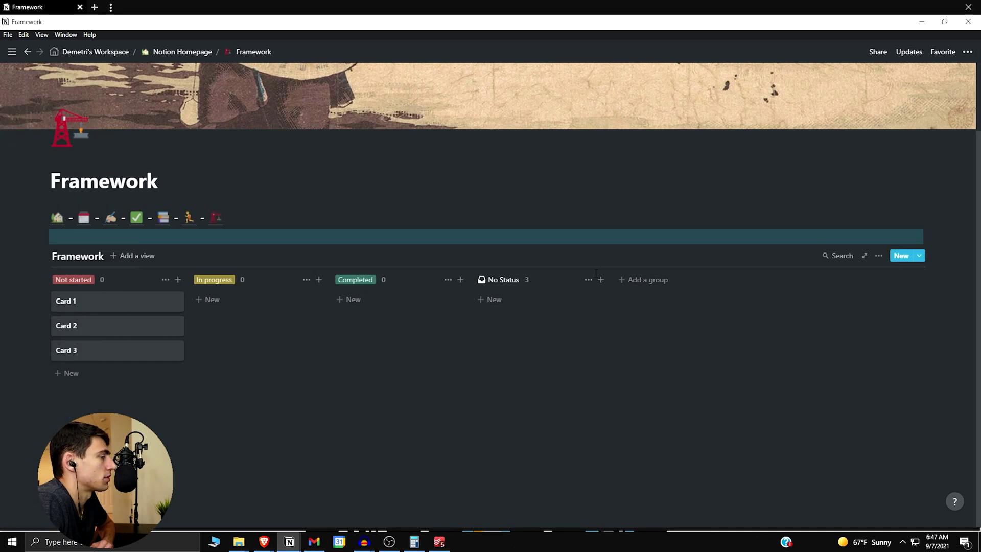
pyautogui.click(98, 280)
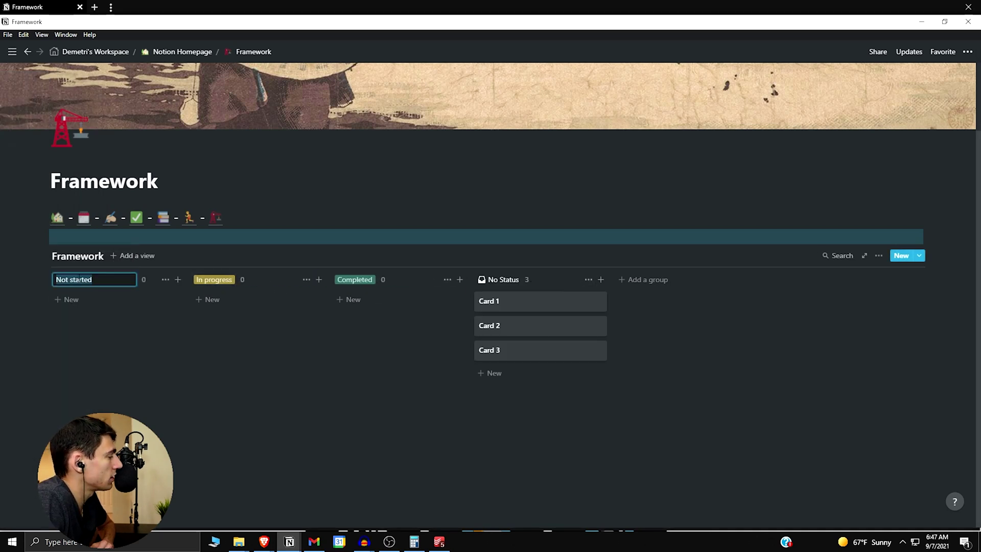
pyautogui.write('Sunday')
pyautogui.press('Return')
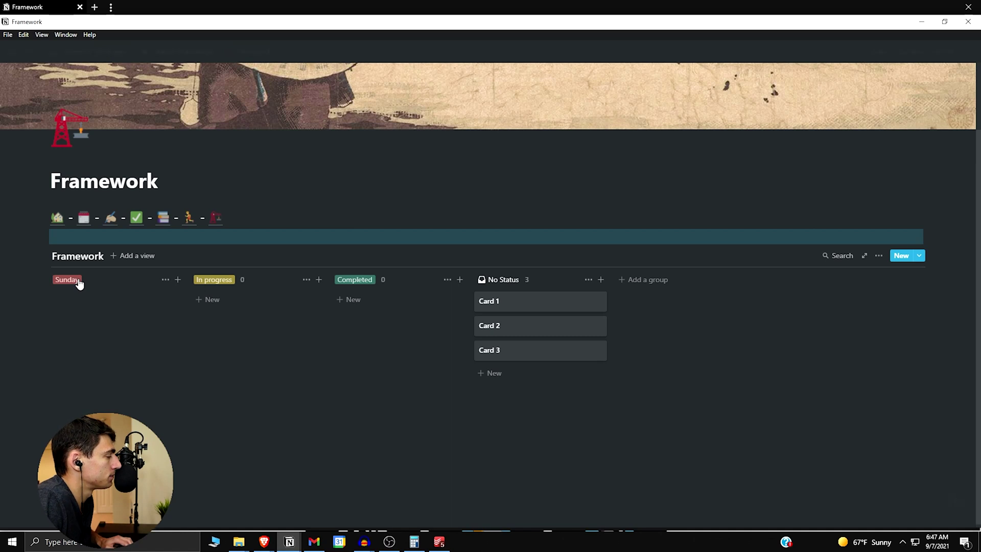
pyautogui.click(214, 280)
pyautogui.write('Monday')
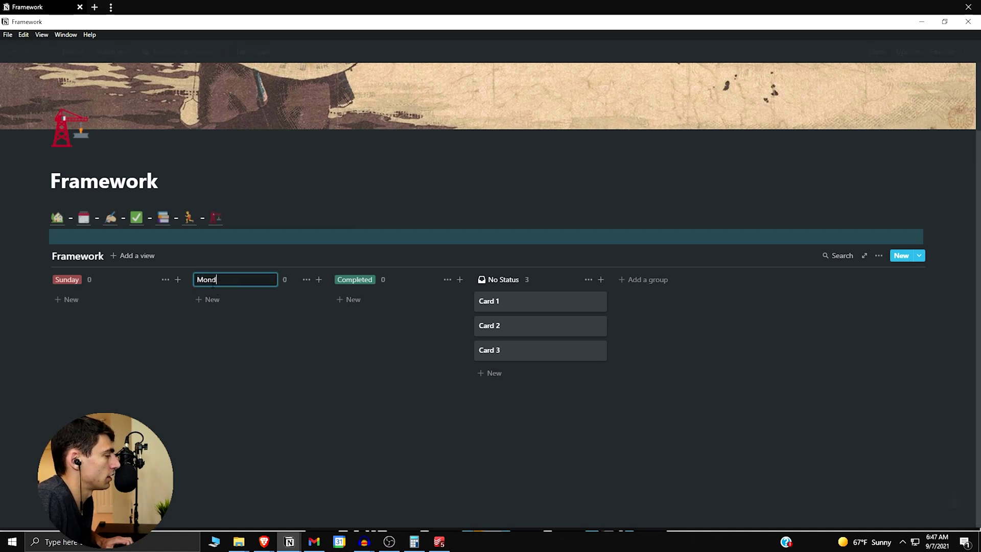
pyautogui.press('Return')
# Step: Rename the third group Tuesday and add Wednesday through Saturday groups
pyautogui.click(354, 279)
pyautogui.write('Tuesday')
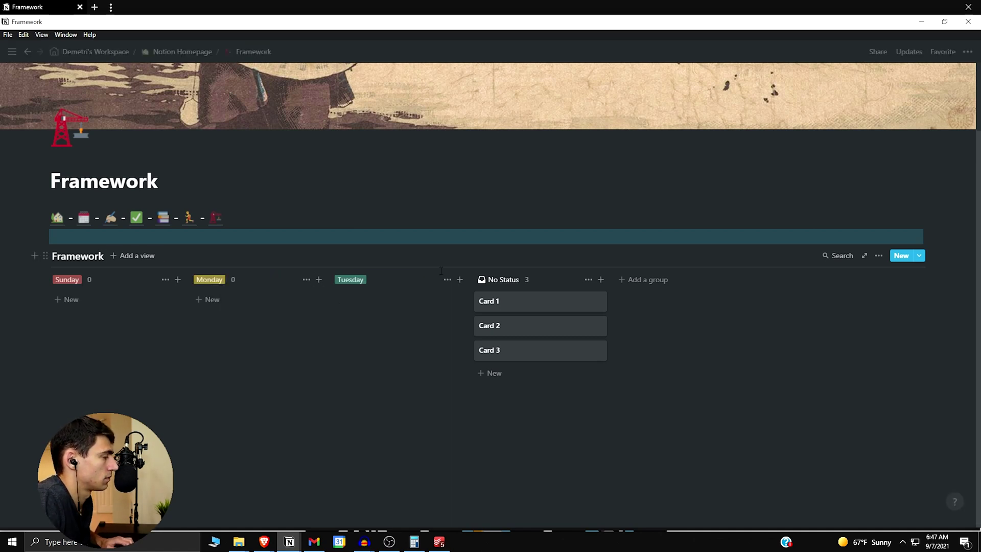
pyautogui.press('Return')
pyautogui.click(648, 279)
pyautogui.write('Wednesday')
pyautogui.press('Return')
pyautogui.write('Thursday')
pyautogui.press('Return')
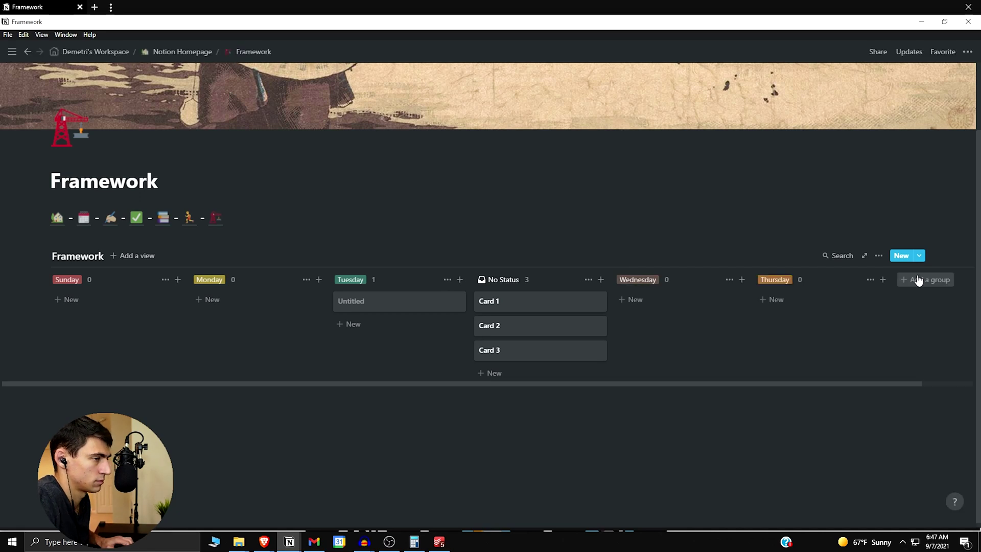
pyautogui.write('Friday')
pyautogui.press('Return')
pyautogui.write('Saturday')
pyautogui.press('Return')
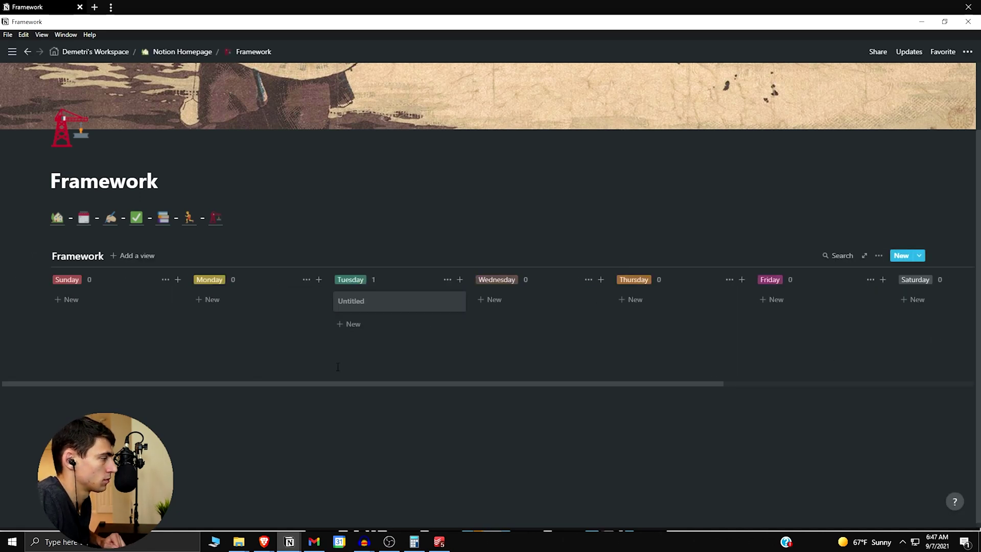
# Step: Delete the Untitled card and placeholder Cards 1, 2 and 3
pyautogui.rightClick(378, 302)
pyautogui.press('Escape')
pyautogui.click(404, 358)
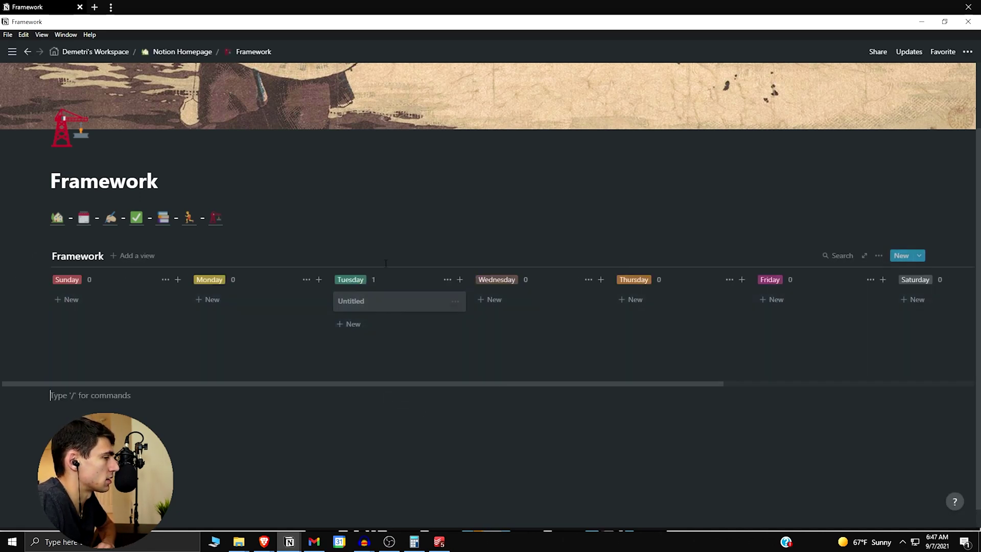
pyautogui.rightClick(405, 303)
pyautogui.click(434, 338)
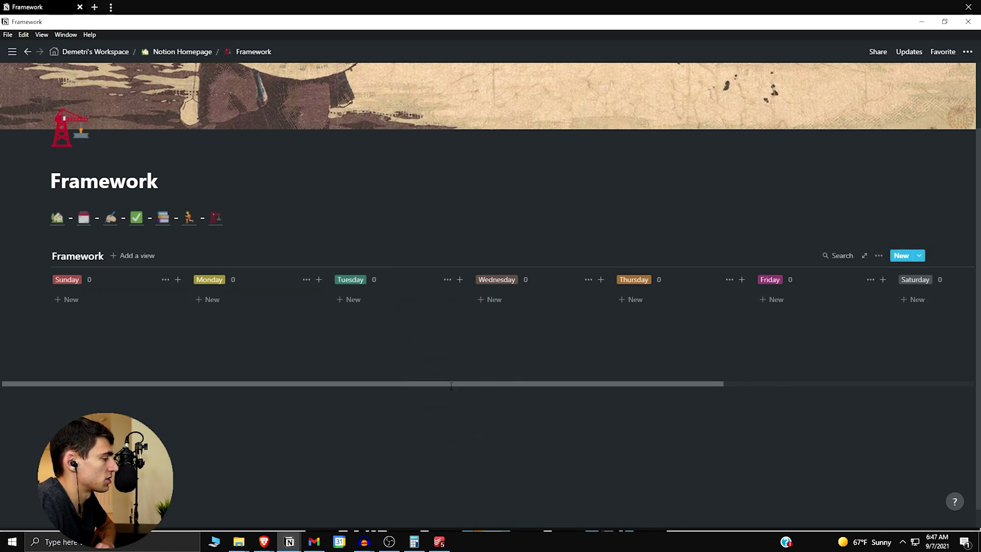
pyautogui.moveTo(272, 384); pyautogui.dragTo(767, 384)
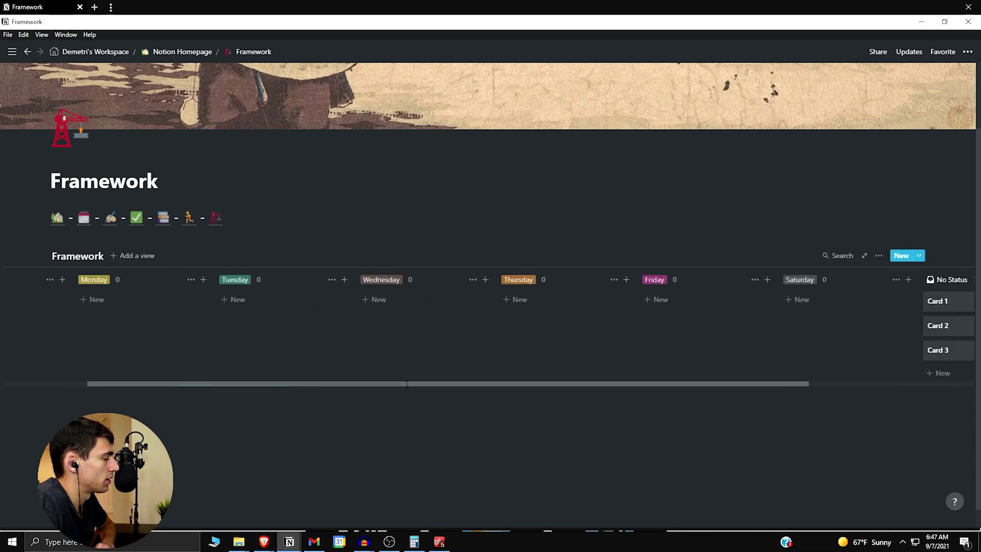
pyautogui.moveTo(859, 307); pyautogui.dragTo(801, 349)
pyautogui.press('Delete')
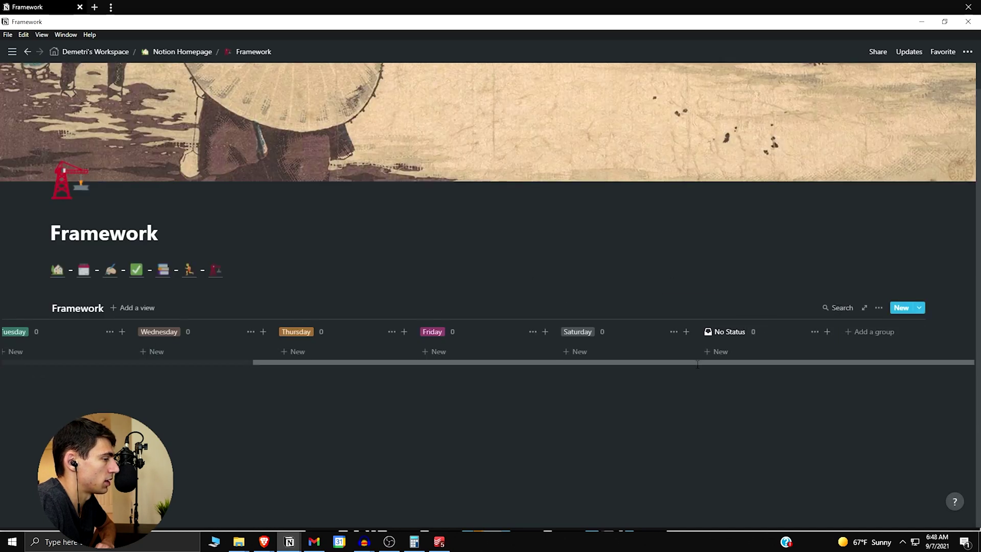
pyautogui.moveTo(710, 361); pyautogui.dragTo(252, 362)
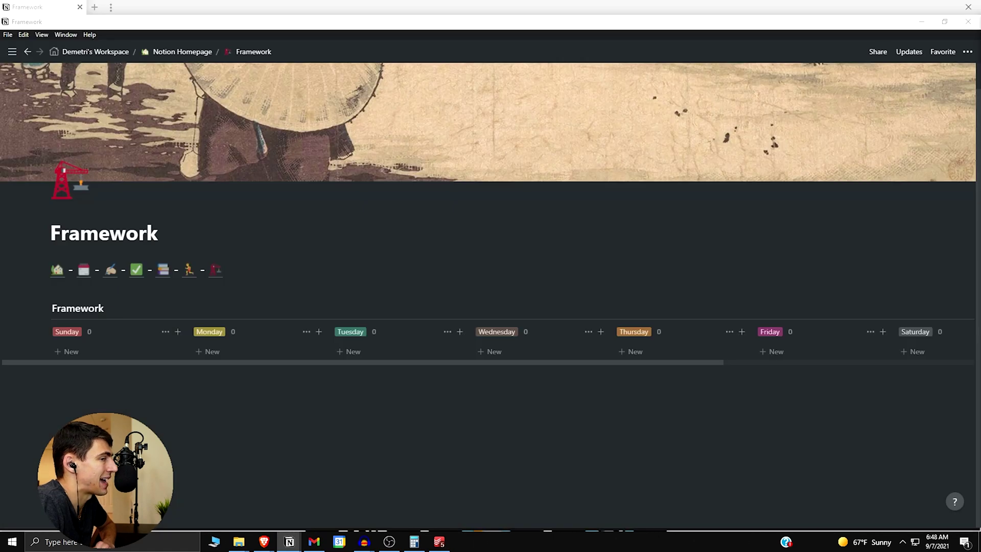
pyautogui.moveTo(496, 332)
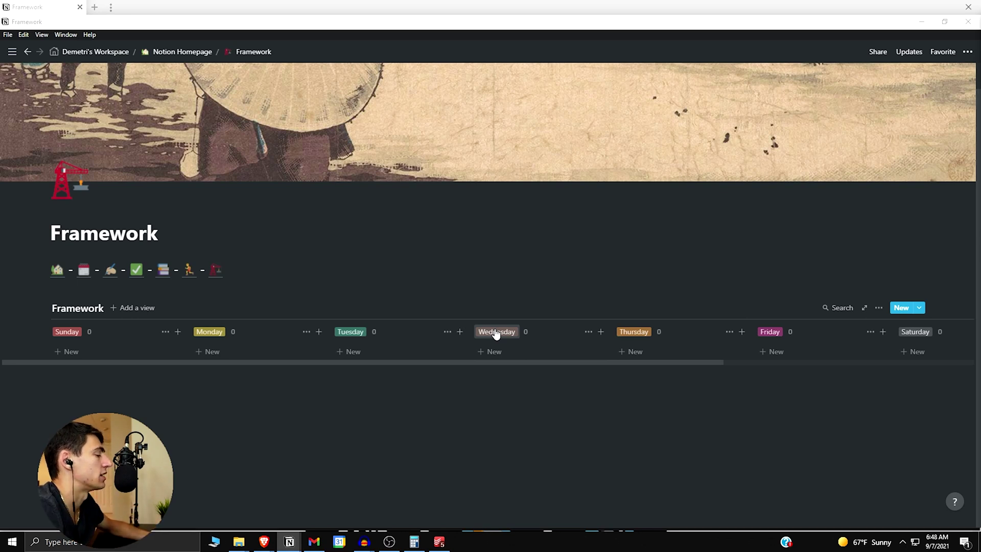
# Step: Create a Monday Reporting card with a writing-hand icon and make Assign a Text property
pyautogui.click(264, 351)
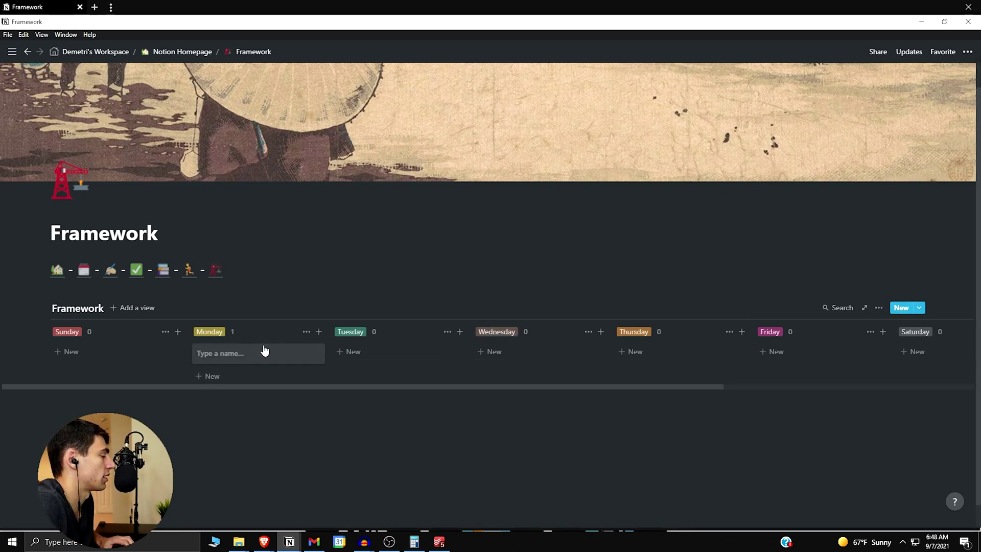
pyautogui.write('Report')
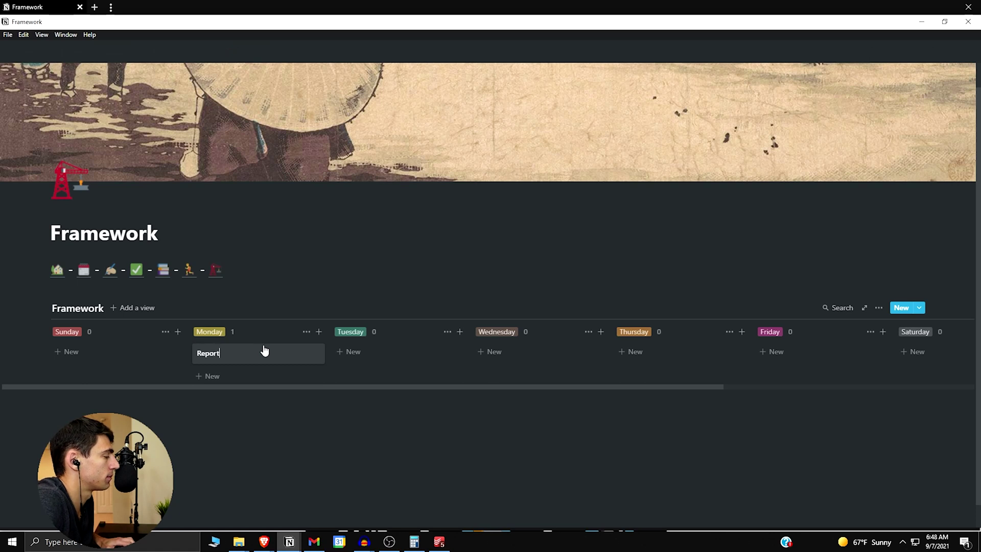
pyautogui.write('ing')
pyautogui.press('Return')
pyautogui.click(327, 202)
pyautogui.click(328, 171)
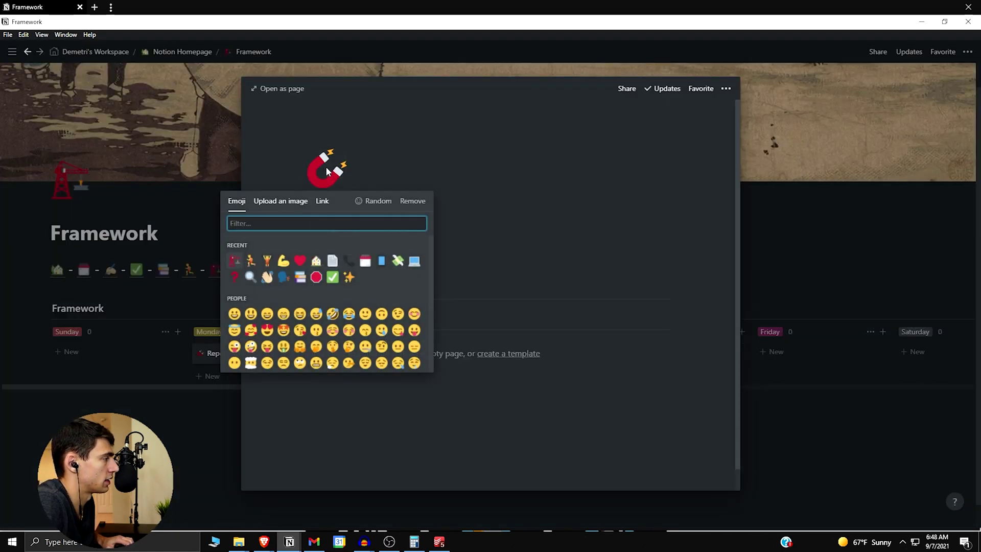
pyautogui.write('writing')
pyautogui.click(235, 248)
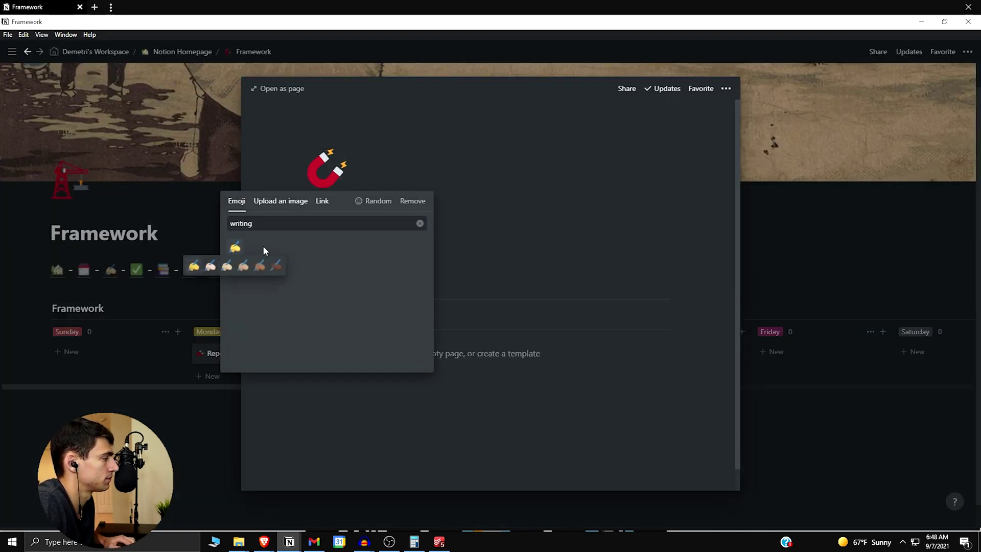
pyautogui.click(195, 265)
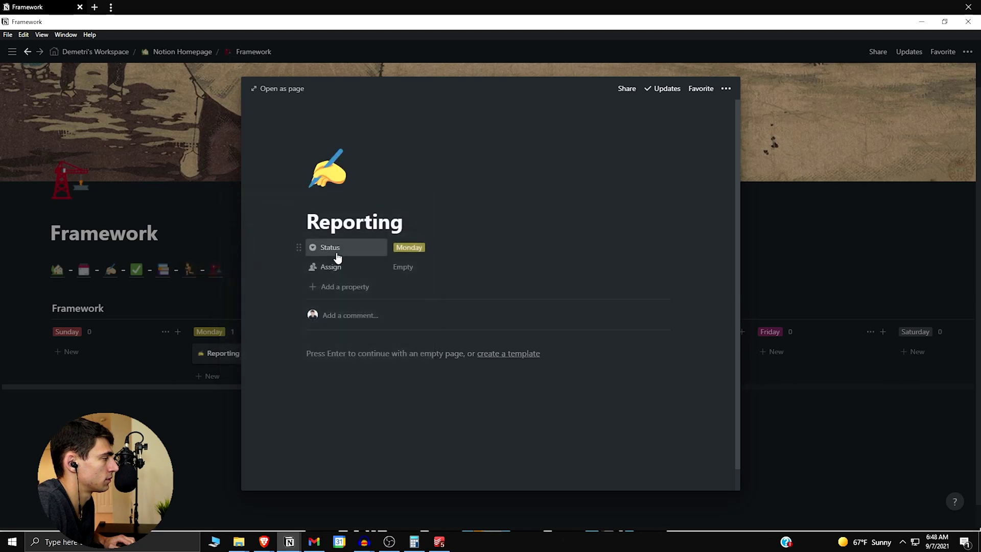
pyautogui.click(331, 267)
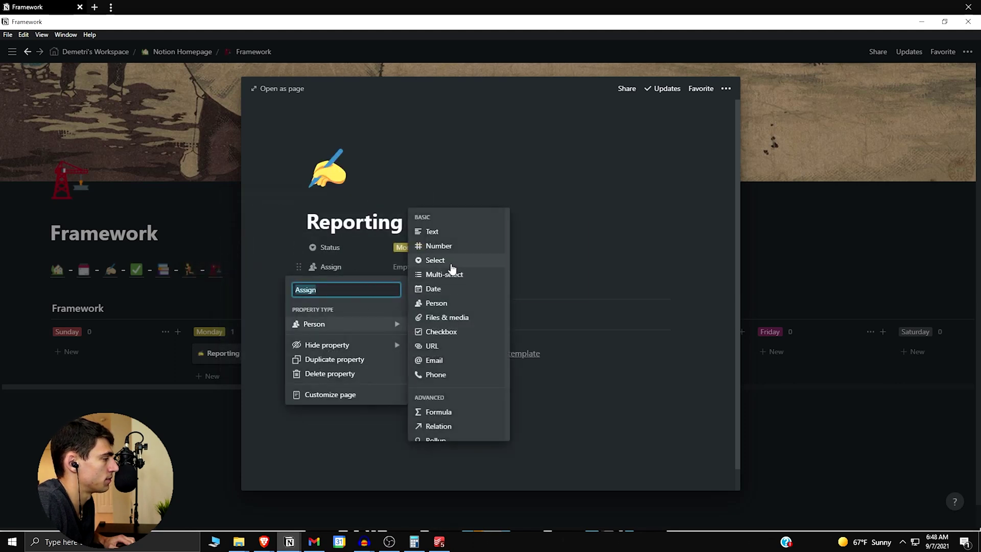
pyautogui.scroll(-3, 452, 361)
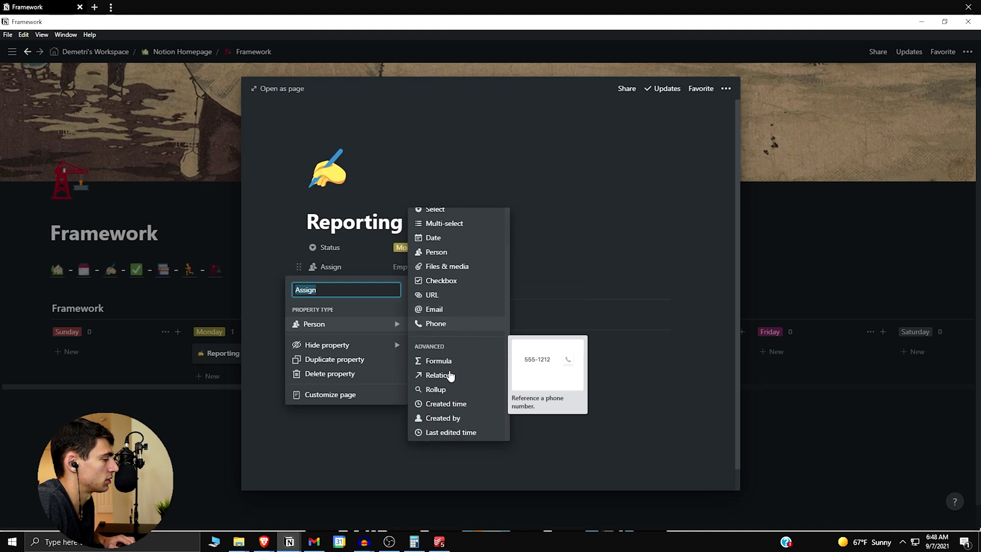
pyautogui.scroll(3, 452, 345)
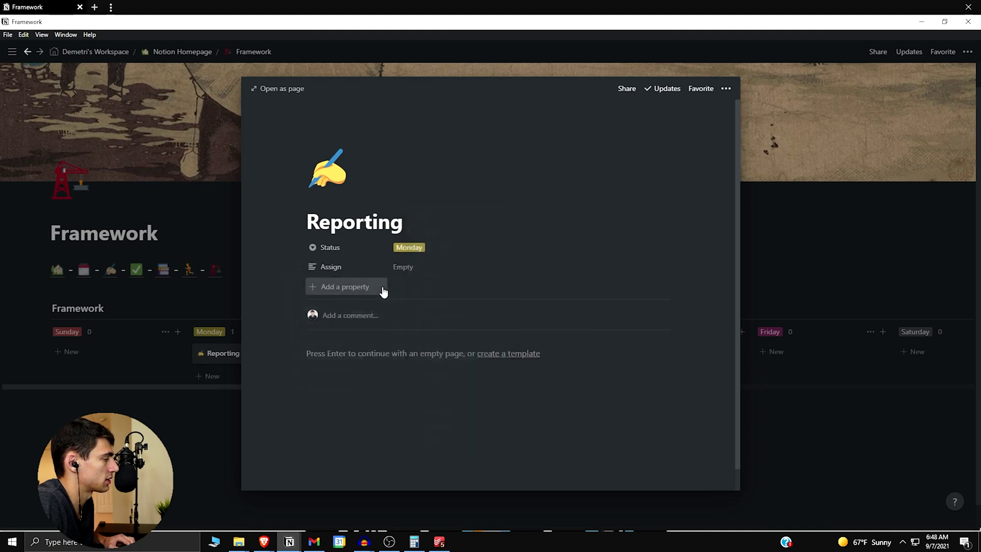
pyautogui.click(191, 299)
# Step: Show the Assign property on the board cards
pyautogui.click(879, 307)
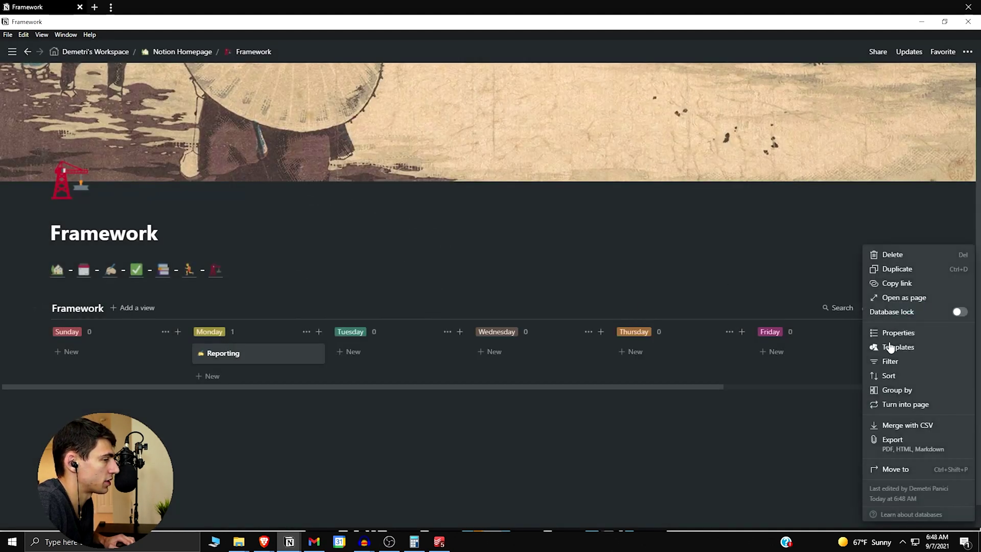
pyautogui.click(898, 333)
pyautogui.click(884, 425)
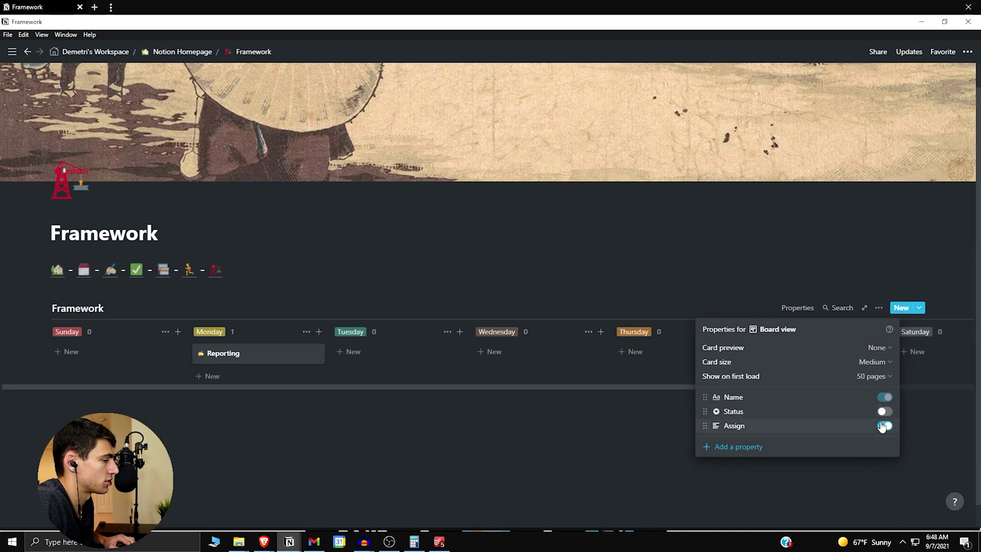
pyautogui.click(326, 375)
# Step: Rename Assign to Time and set Reporting's time to (8:00 - 12:00 PM)
pyautogui.click(237, 353)
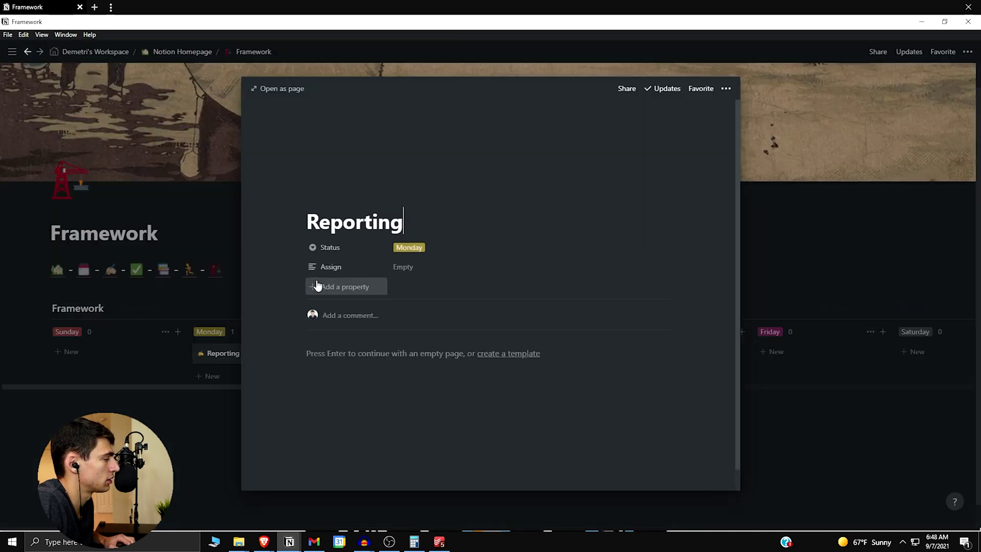
pyautogui.click(330, 268)
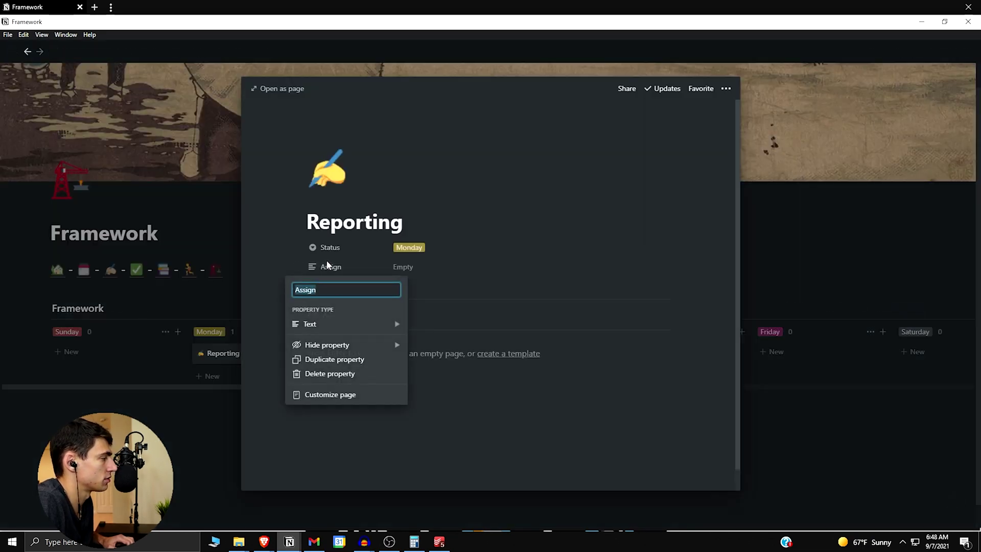
pyautogui.write('Time')
pyautogui.press('Return')
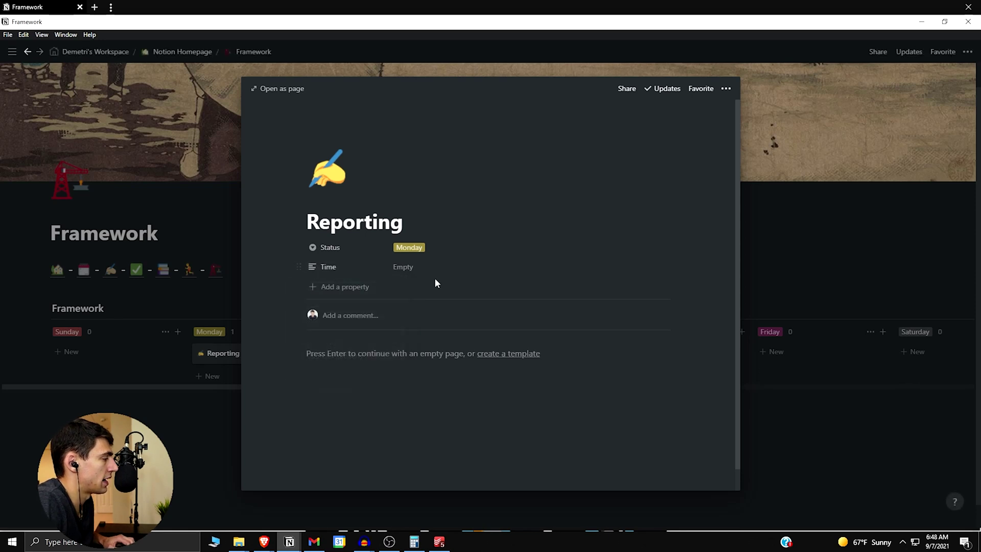
pyautogui.click(402, 266)
pyautogui.write('(8:00 -')
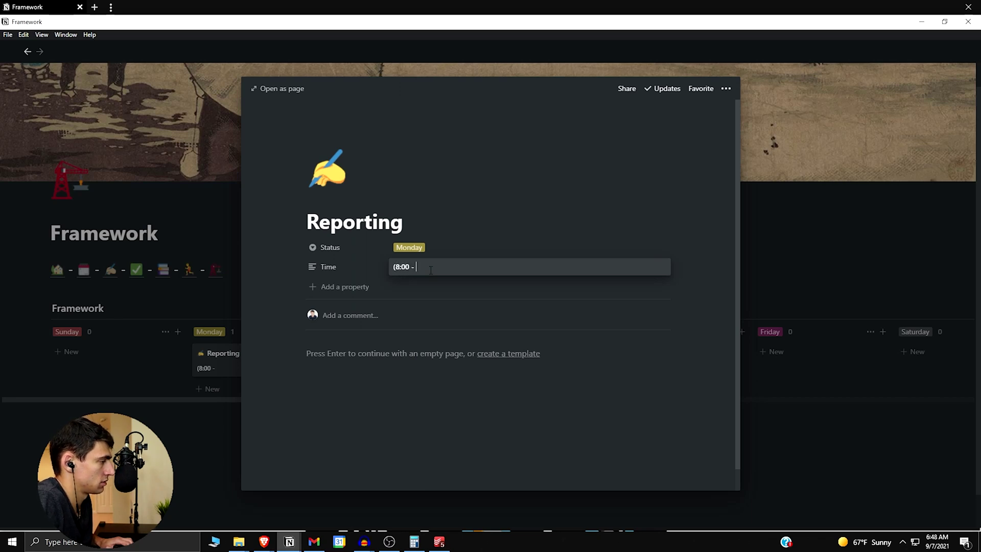
pyautogui.write('20:')
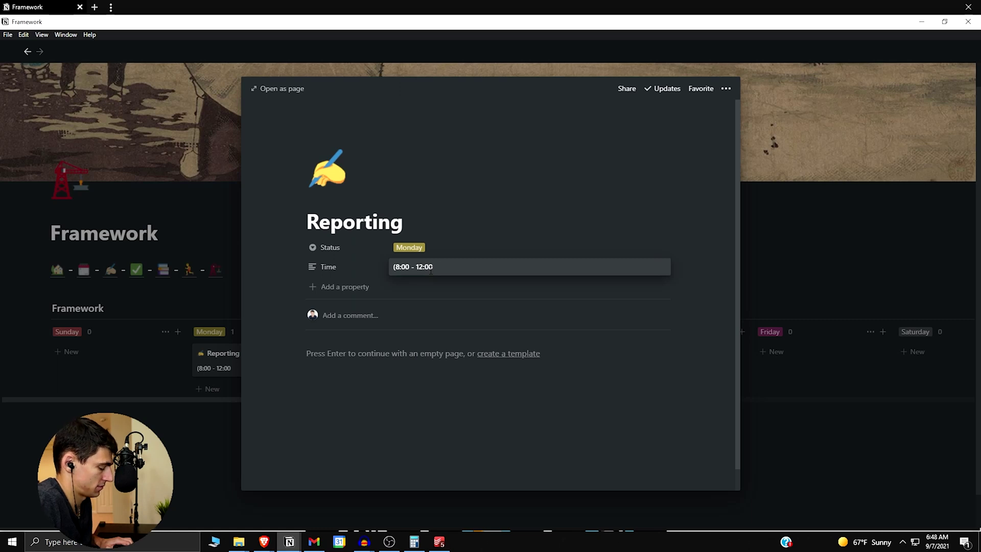
pyautogui.write(')')
pyautogui.press('Return')
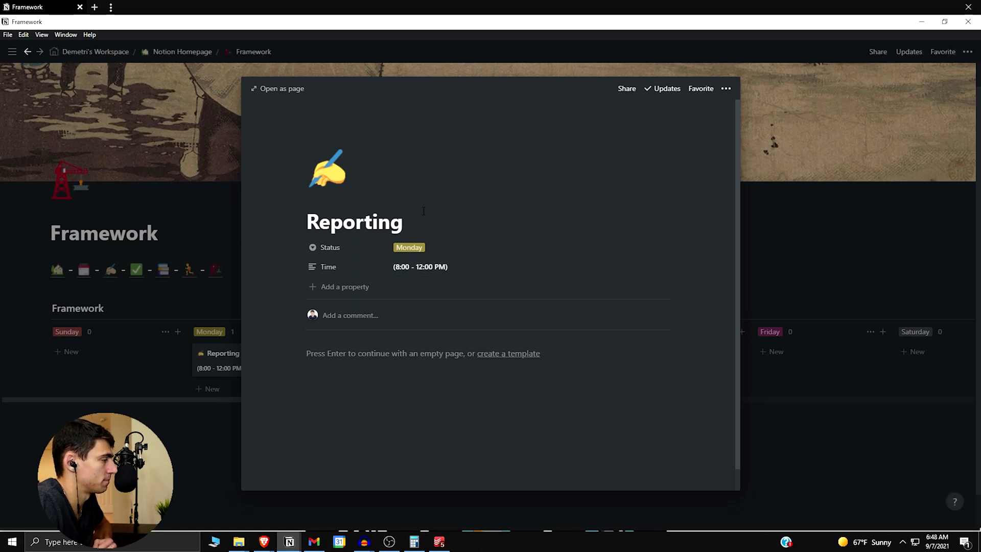
pyautogui.click(212, 393)
# Step: Add a Task Group select property to Reporting and place it above Time
pyautogui.rightClick(237, 363)
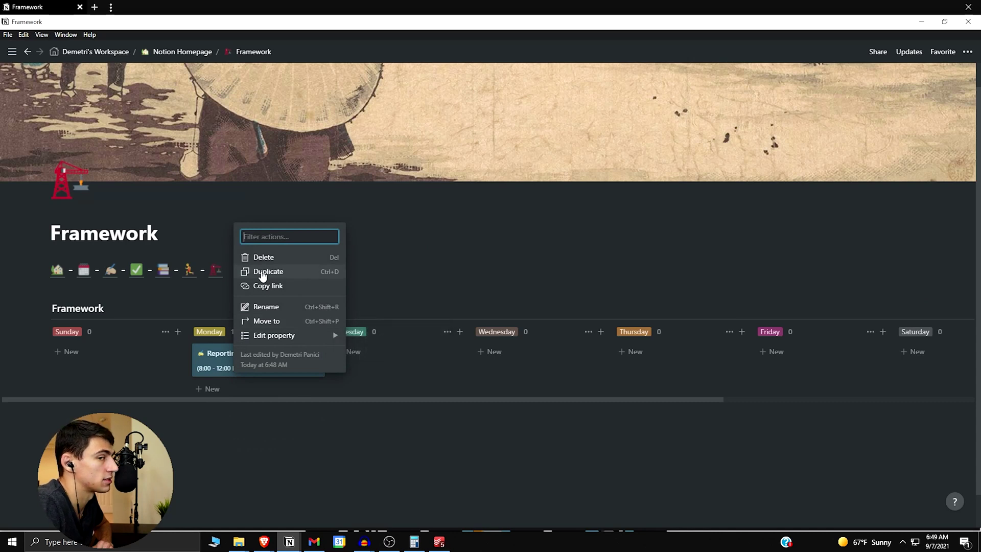
pyautogui.click(218, 354)
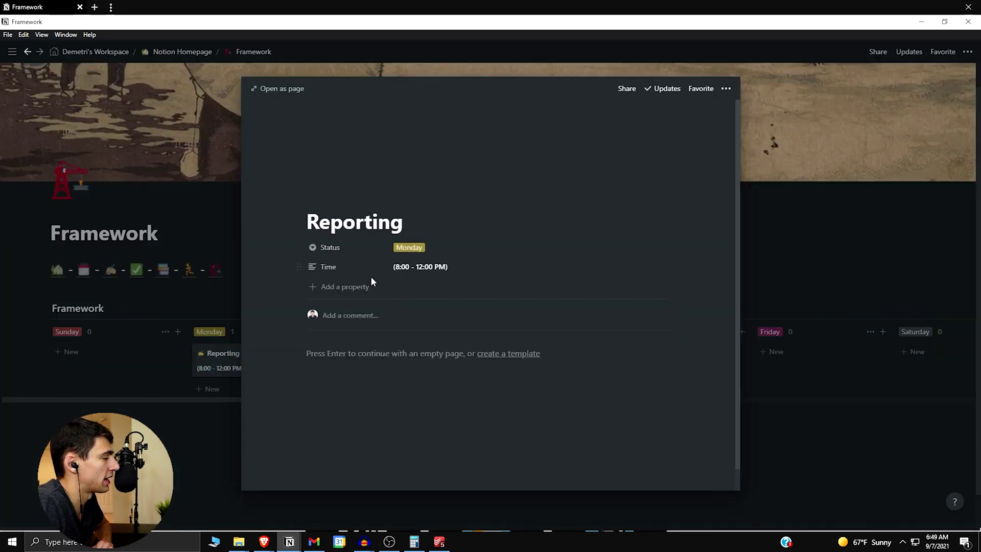
pyautogui.click(345, 287)
pyautogui.click(345, 343)
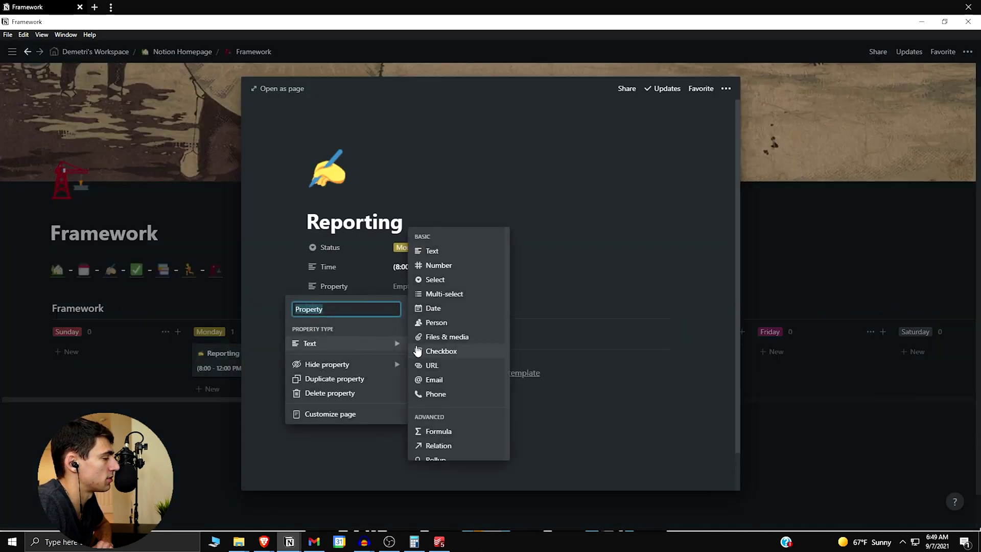
pyautogui.click(447, 281)
pyautogui.click(334, 286)
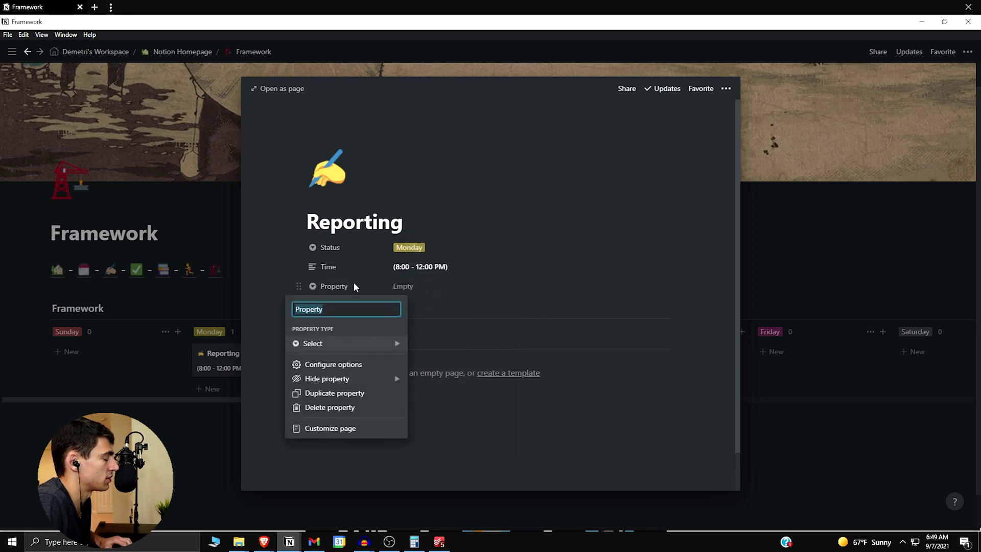
pyautogui.click(366, 311)
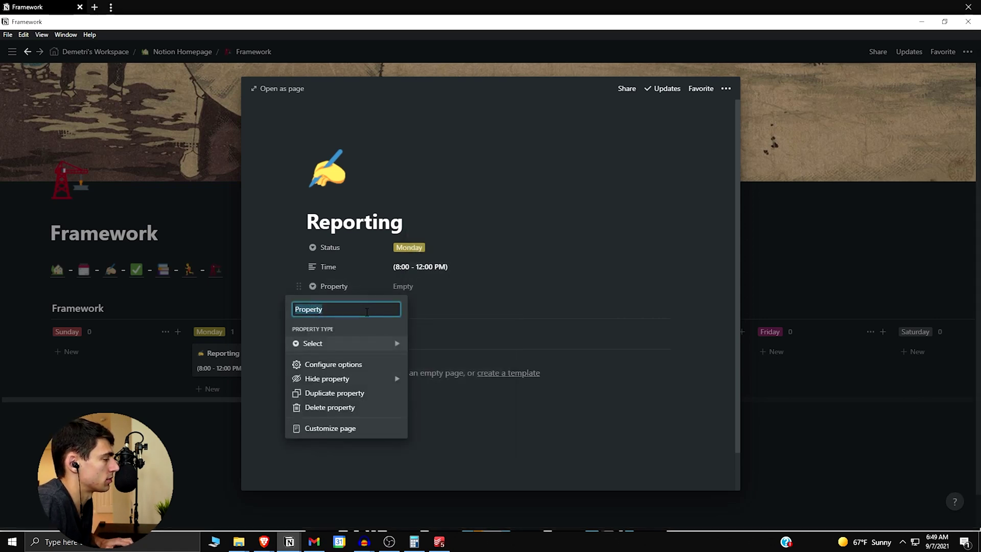
pyautogui.write('Task Group')
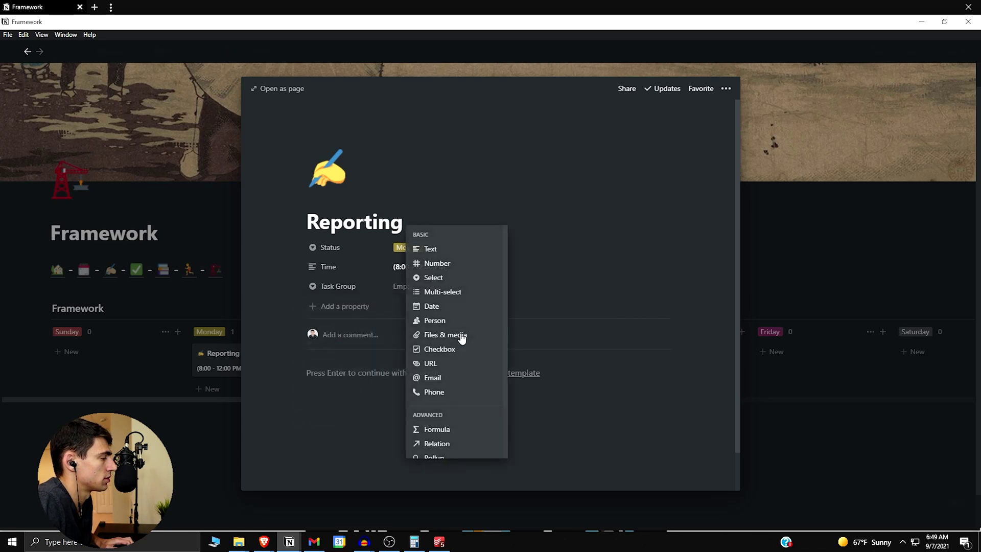
pyautogui.press('Return')
pyautogui.moveTo(338, 285); pyautogui.dragTo(358, 268)
# Step: Set Reporting's Task Group to a new Work option coloured orange
pyautogui.click(403, 267)
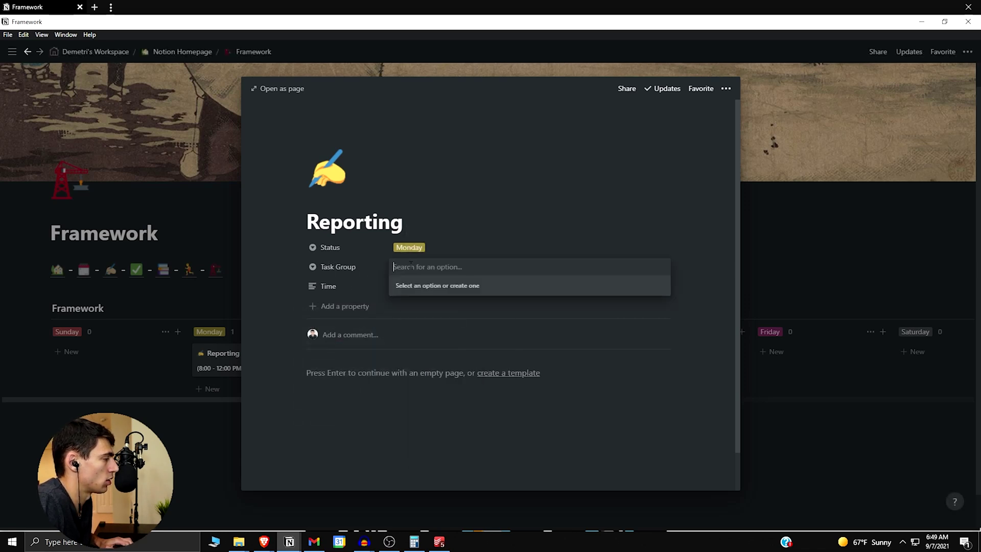
pyautogui.write('Work')
pyautogui.click(467, 301)
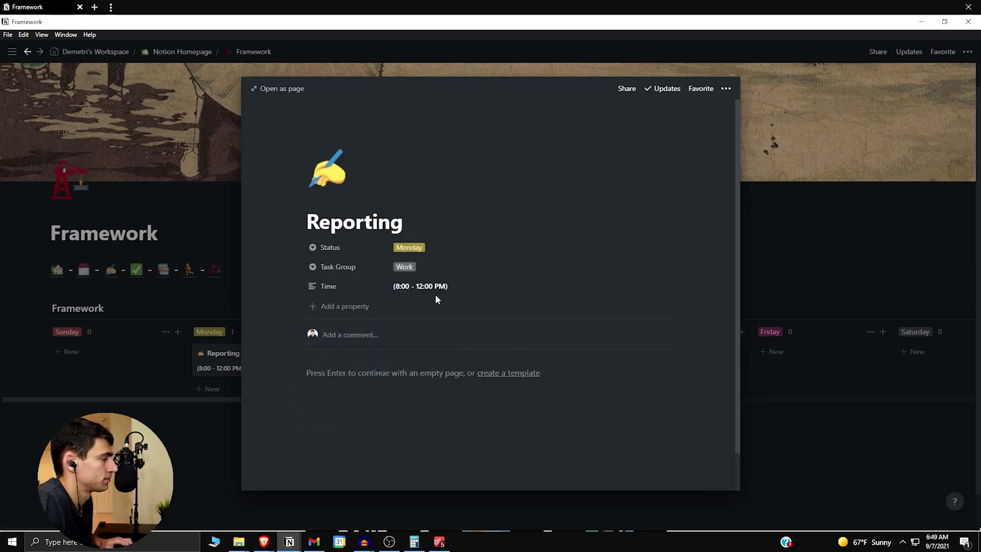
pyautogui.click(445, 267)
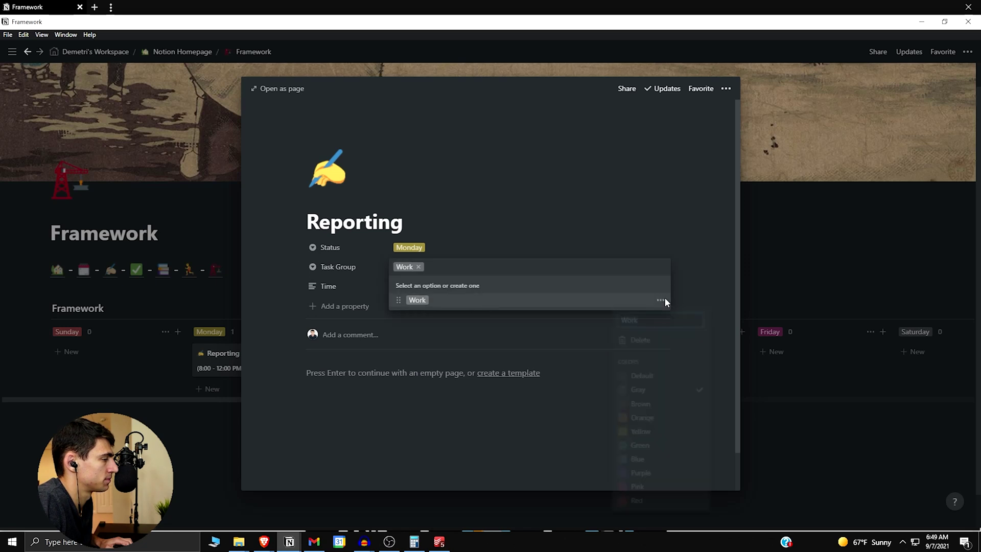
pyautogui.click(661, 300)
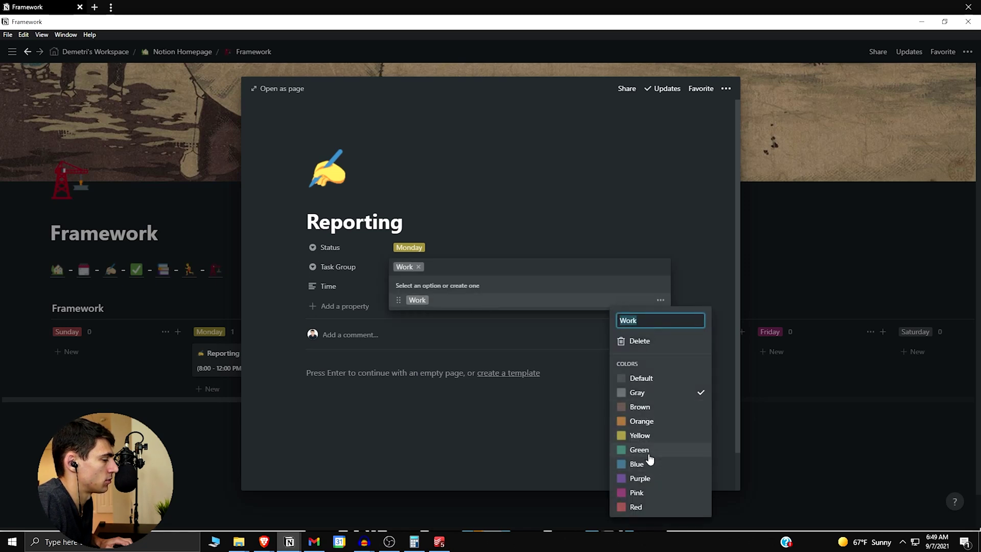
pyautogui.click(641, 420)
pyautogui.click(368, 258)
pyautogui.click(184, 286)
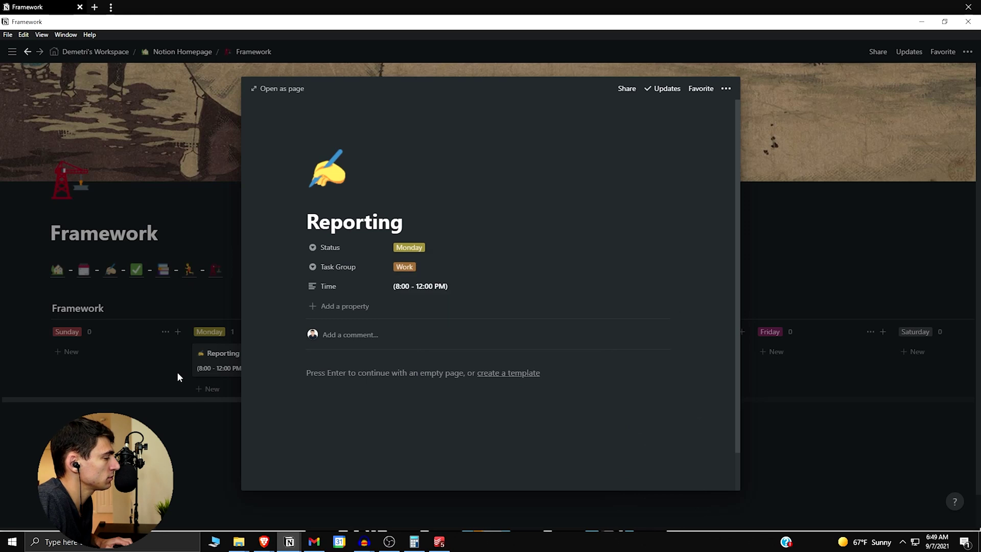
pyautogui.click(208, 372)
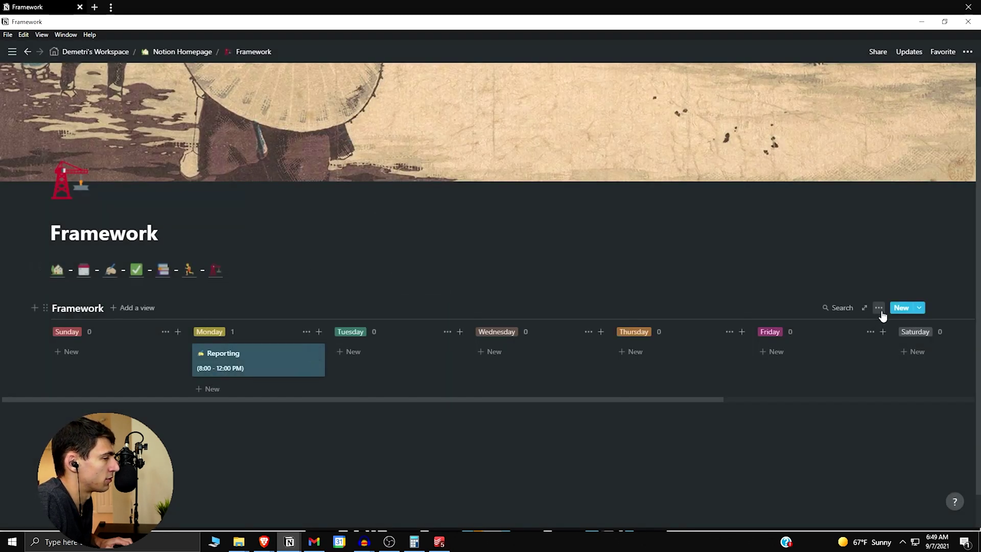
# Step: Display Task Group above Time on board cards, then start a new Tuesday card
pyautogui.click(879, 308)
pyautogui.click(898, 333)
pyautogui.click(884, 440)
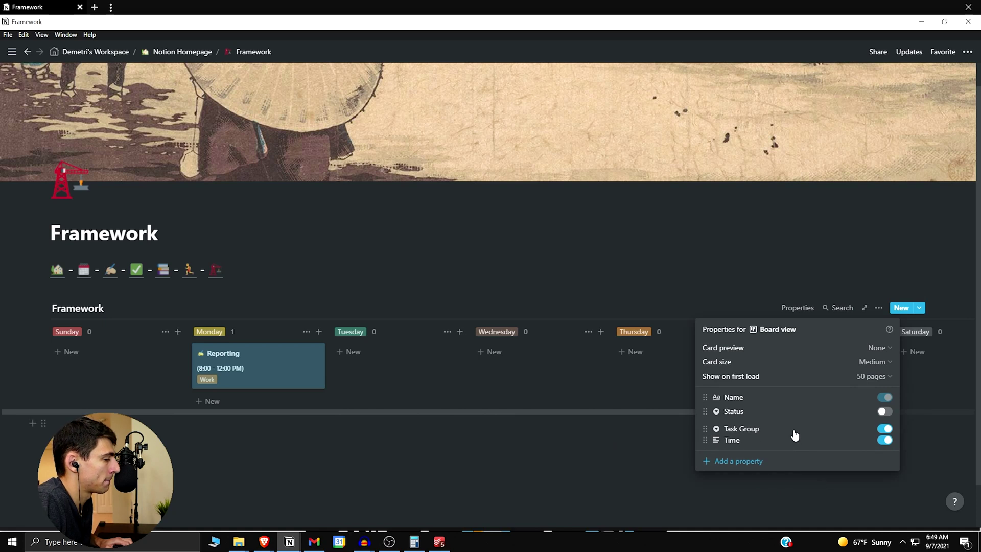
pyautogui.moveTo(795, 440)
pyautogui.mouseDown()
pyautogui.moveTo(794, 423)
pyautogui.moveTo(779, 423)
pyautogui.mouseUp()
pyautogui.click(756, 490)
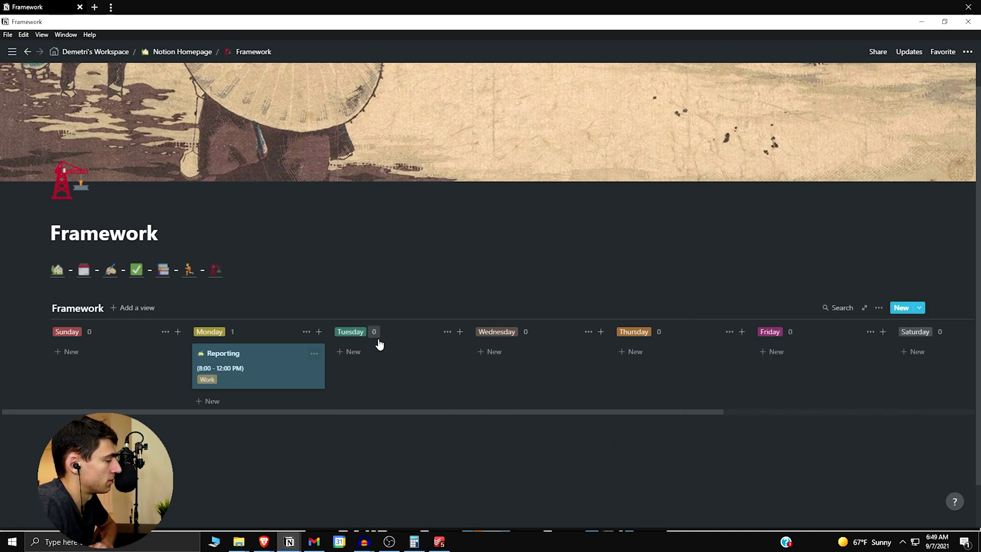
pyautogui.click(353, 351)
pyautogui.moveTo(395, 353)
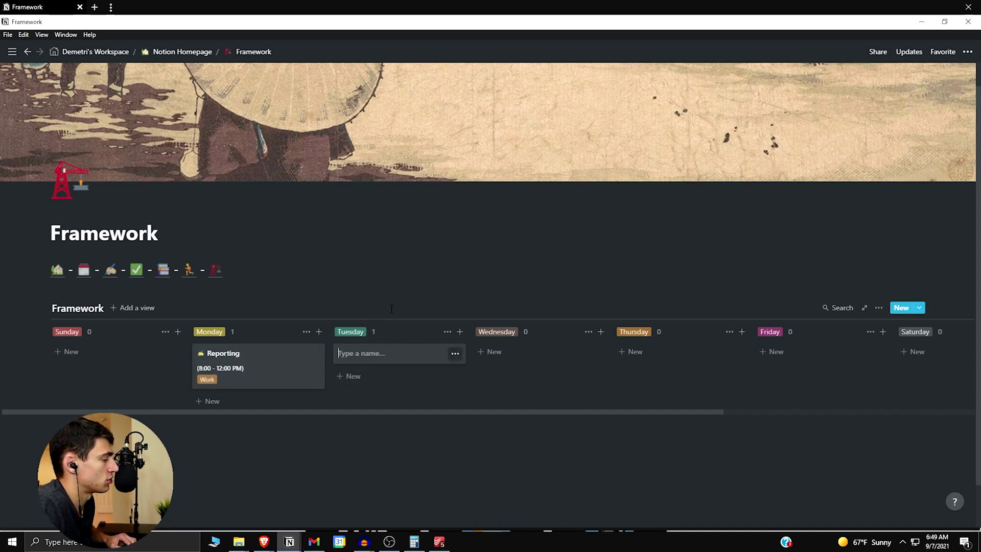
# Step: Create the Tuesday card, paste Reporting's time into it, and title it Record A-Roll / B-Roll
pyautogui.click(395, 352)
pyautogui.click(177, 339)
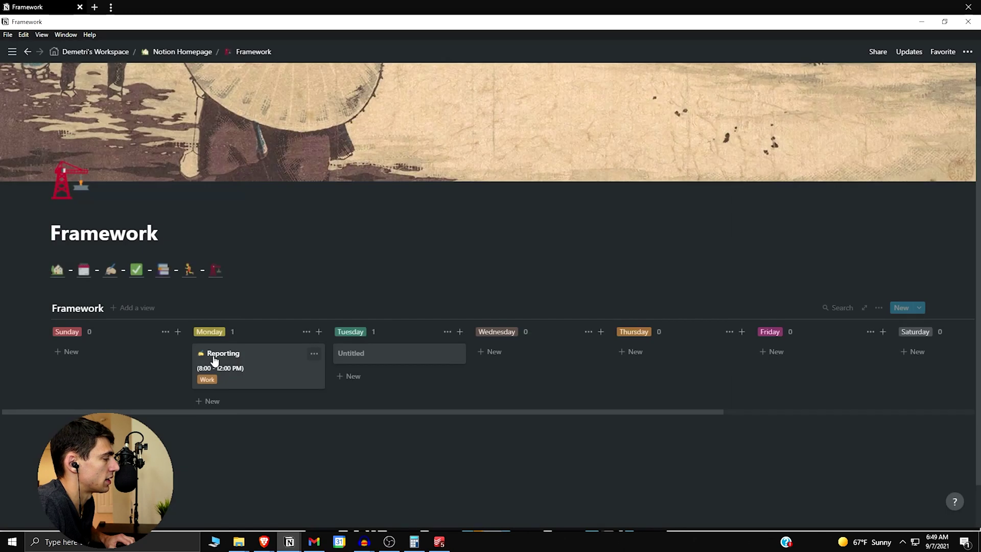
pyautogui.click(223, 353)
pyautogui.click(430, 286)
pyautogui.doubleClick(420, 286)
pyautogui.hotkey('ctrl', 'c')
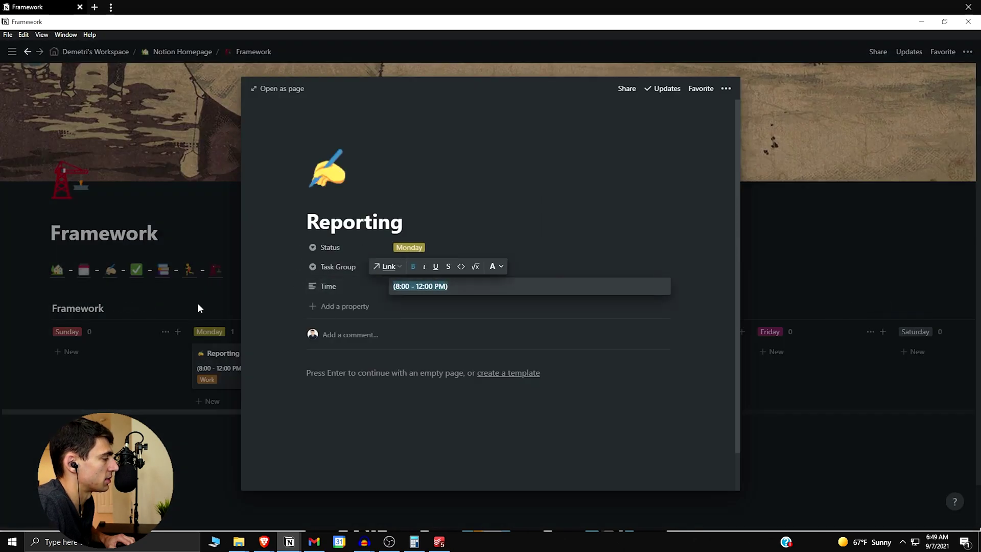
pyautogui.click(214, 306)
pyautogui.click(404, 354)
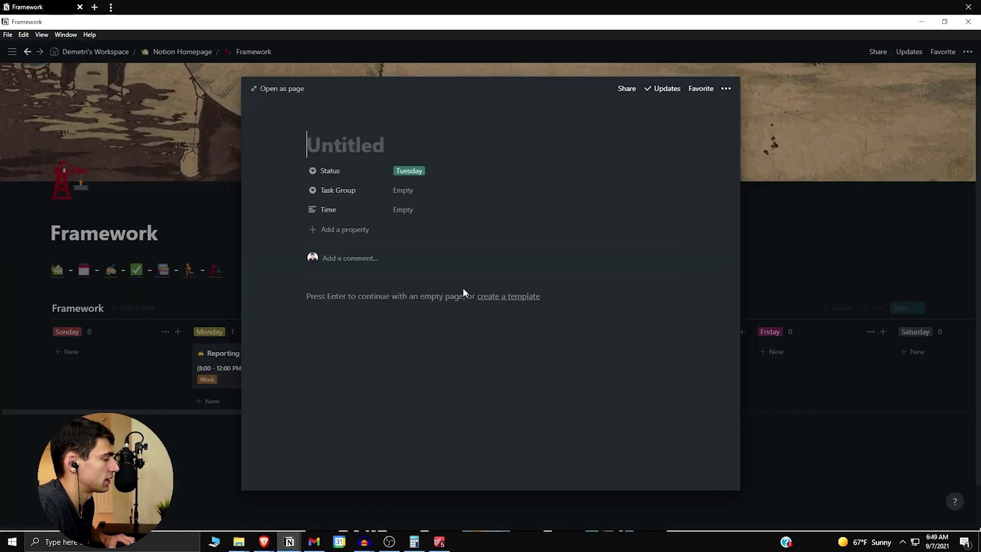
pyautogui.click(475, 211)
pyautogui.hotkey('ctrl', 'v')
pyautogui.click(342, 122)
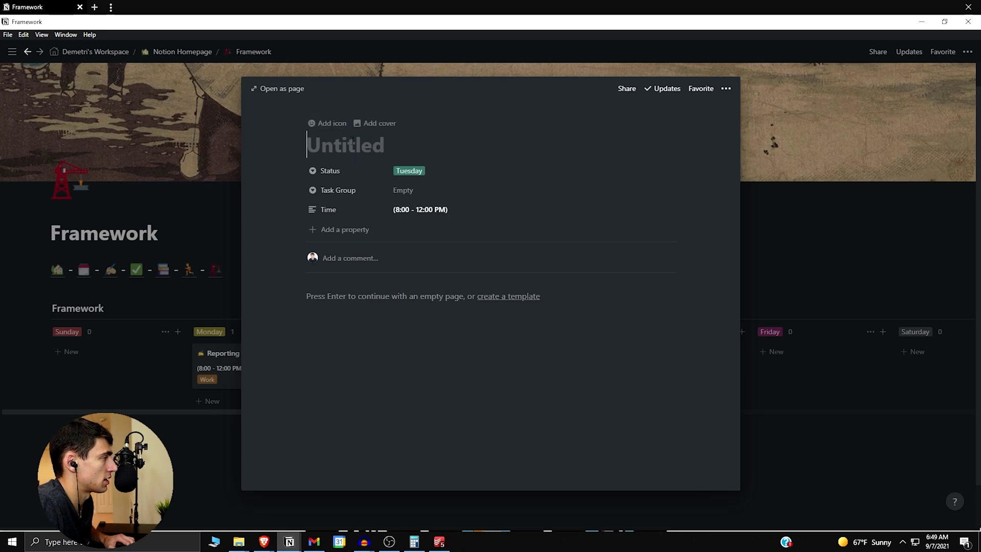
pyautogui.write('Rec')
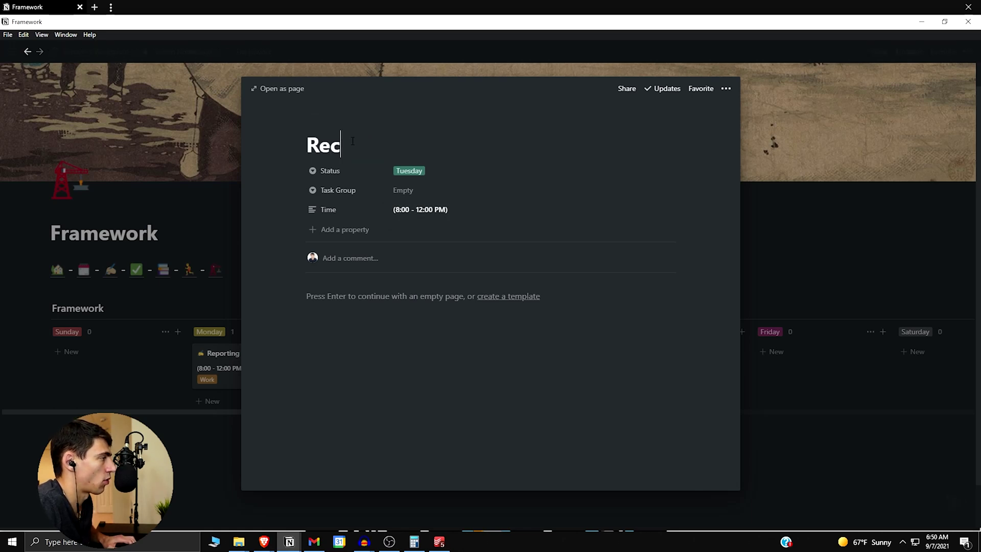
pyautogui.write('ording ')
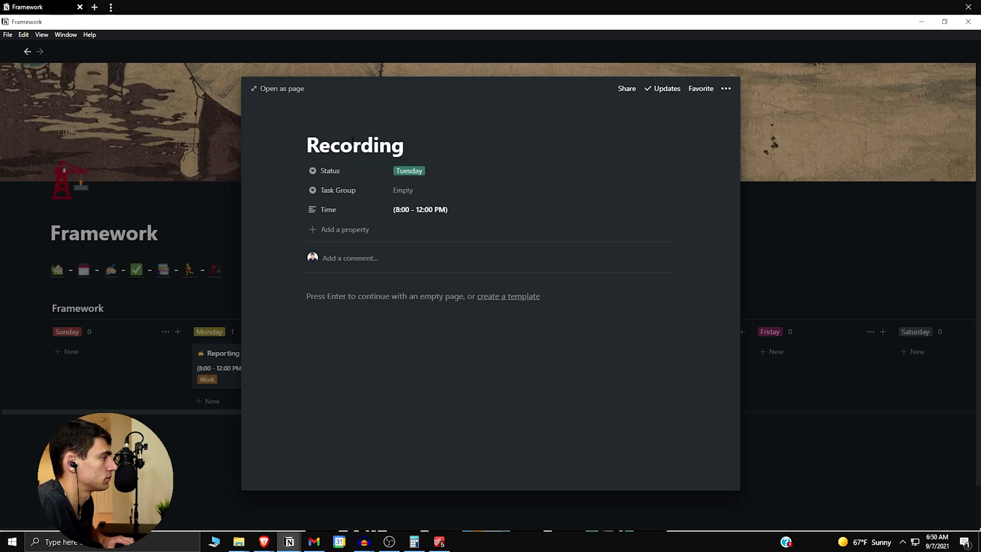
pyautogui.write('de Hustle')
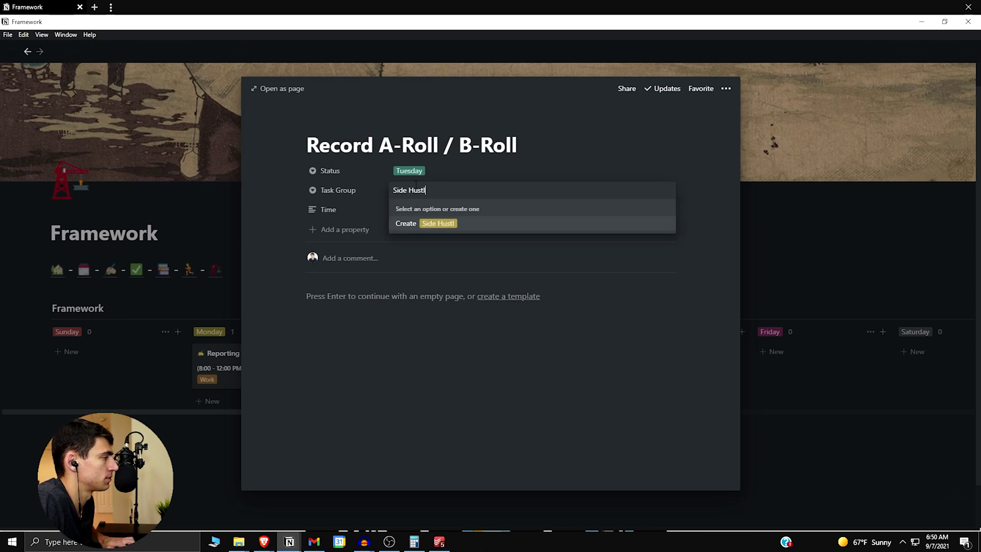
# Step: Tag the Tuesday task with a new red Side Hustle Task Group option
pyautogui.press('Return')
pyautogui.click(415, 190)
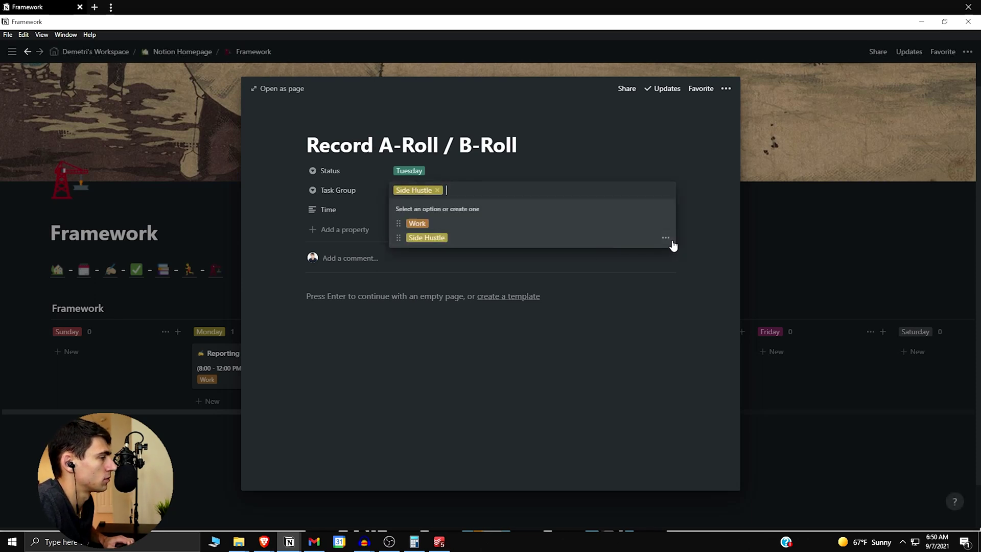
pyautogui.press('Escape')
pyautogui.click(667, 189)
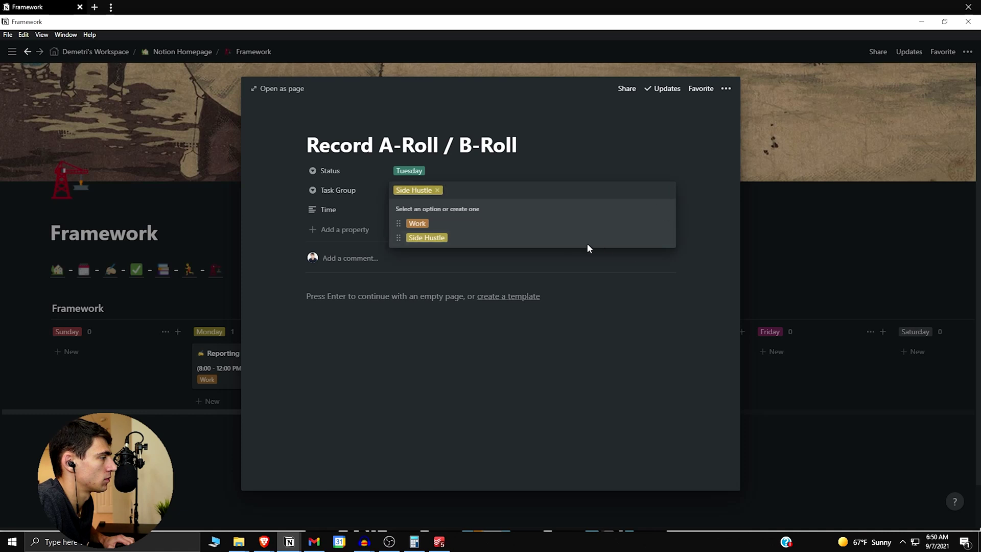
pyautogui.click(665, 238)
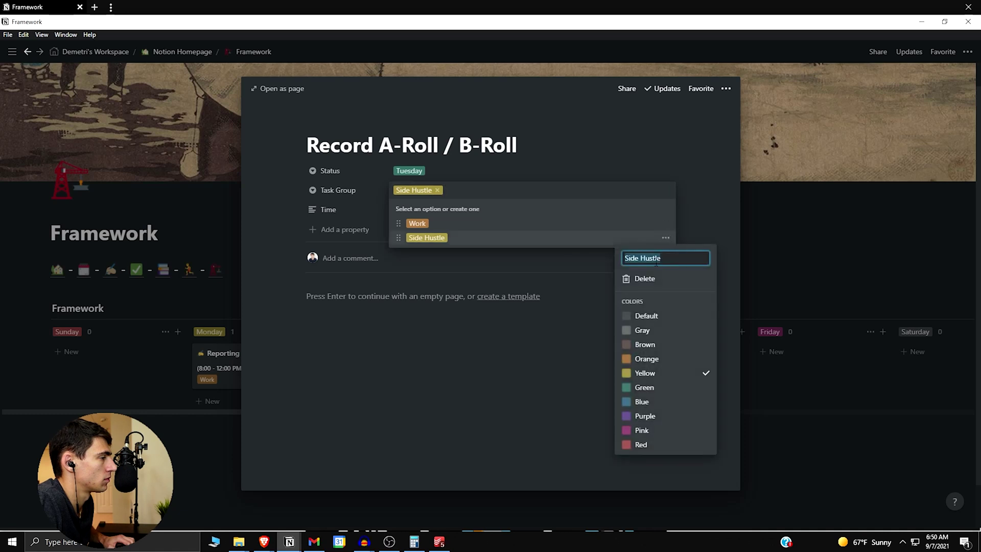
pyautogui.click(641, 445)
pyautogui.press('Escape')
pyautogui.press('Escape')
# Step: Set the task's time to (5:30 AM - 7:00 AM) and add an icon
pyautogui.click(420, 210)
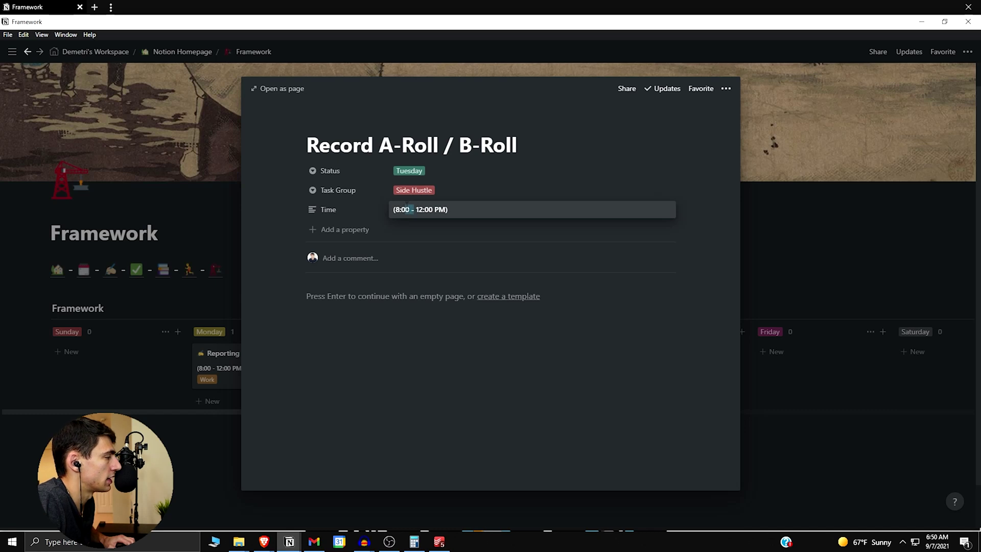
pyautogui.write('5:30 A')
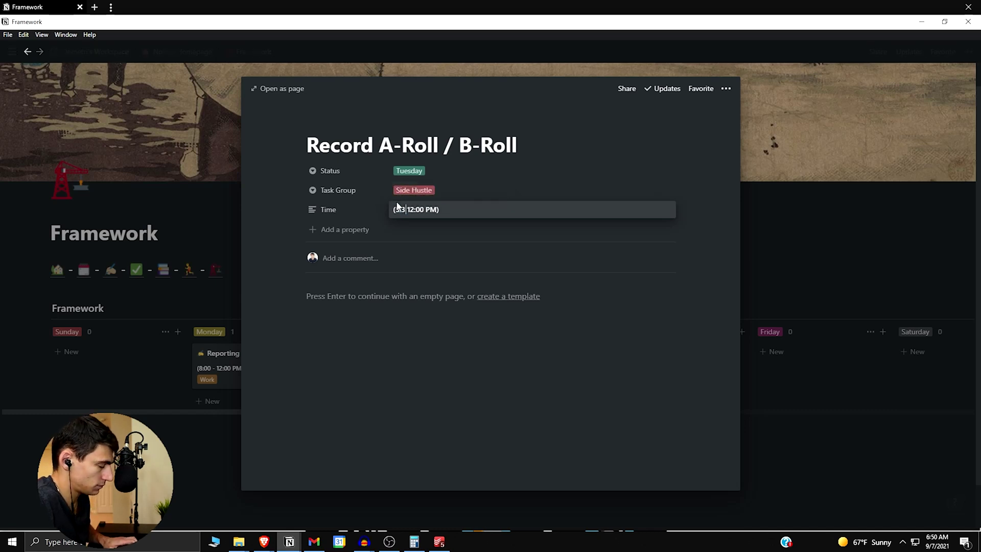
pyautogui.write('M - 7')
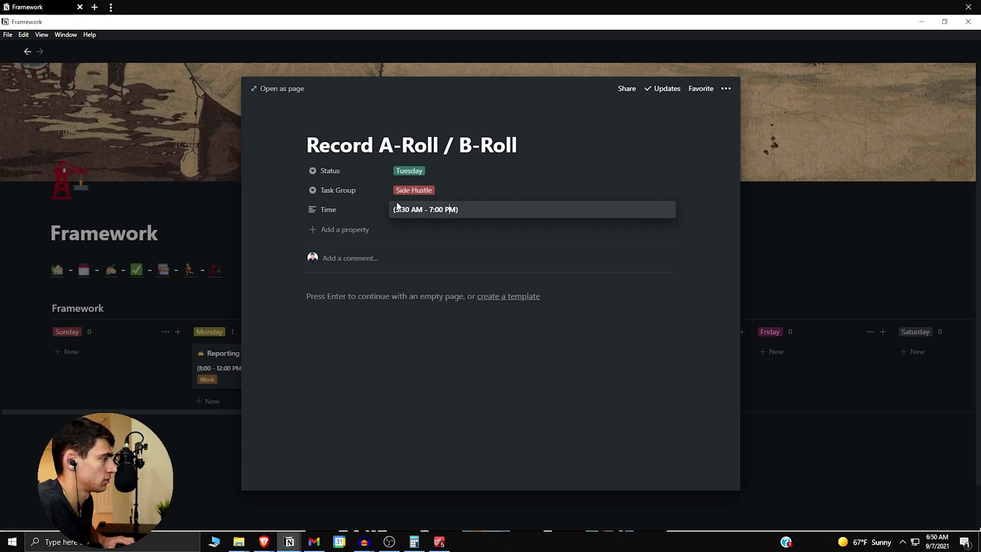
pyautogui.moveTo(412, 145)
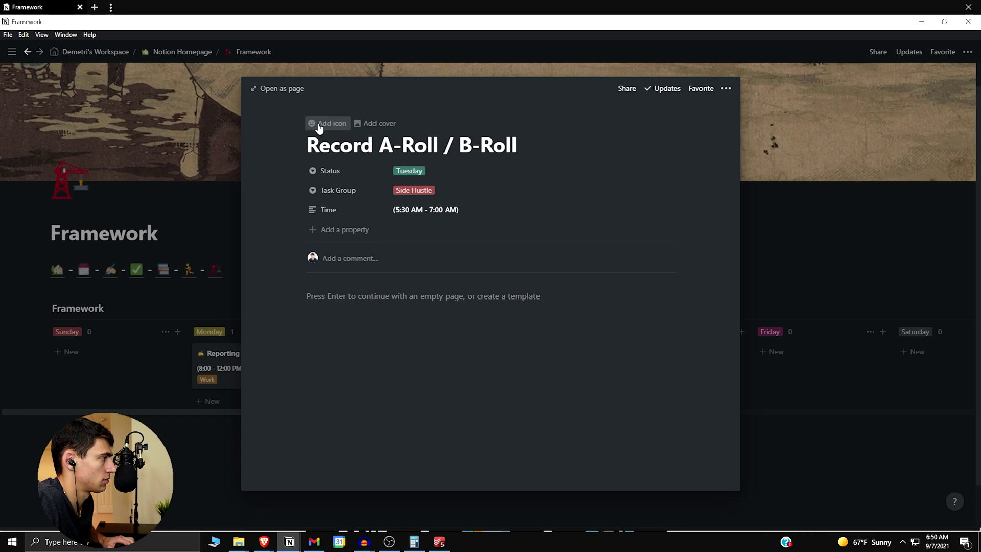
pyautogui.click(322, 131)
pyautogui.click(333, 169)
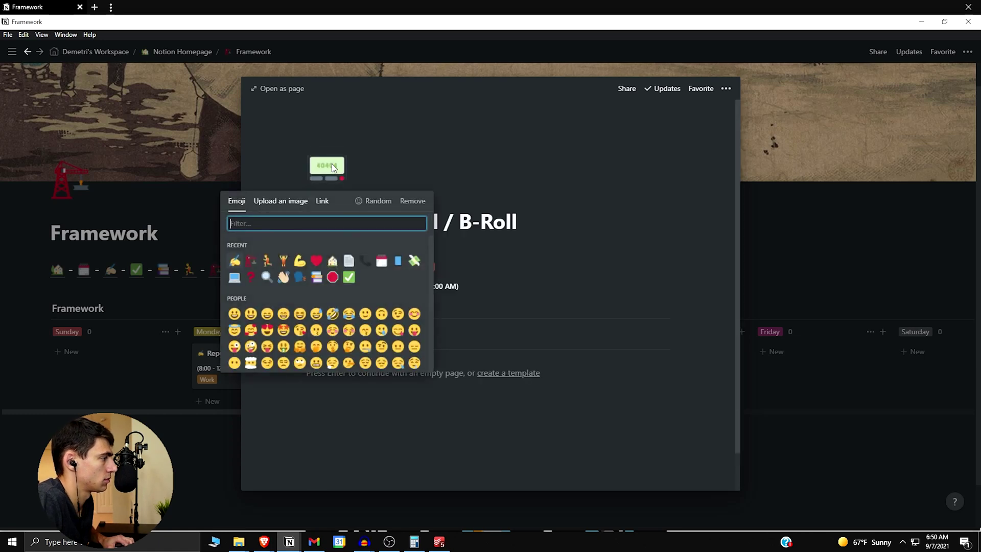
pyautogui.write('vid')
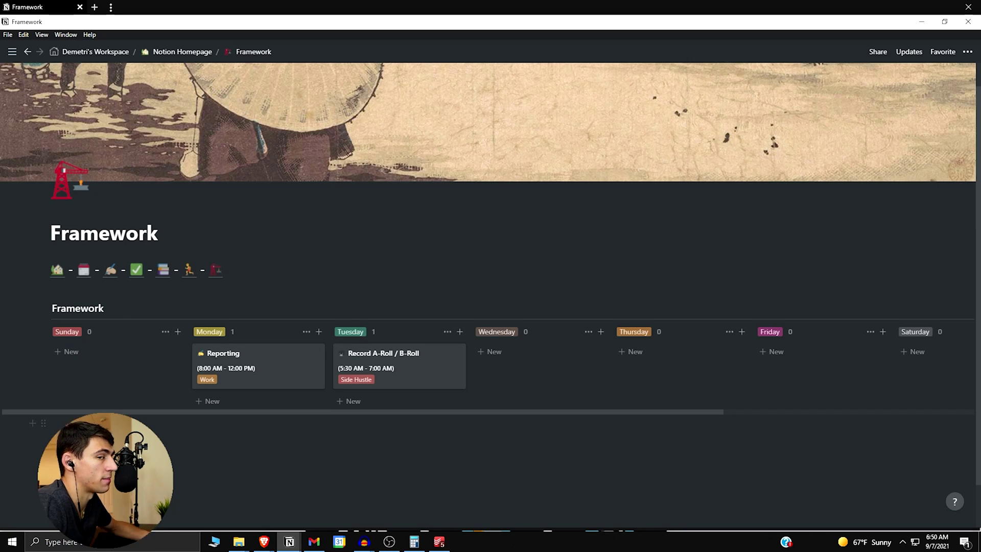
# Step: Start a Thursday card with a new Schedule / Reflection group and time (5:30 AM - 6:00 AM)
pyautogui.click(635, 351)
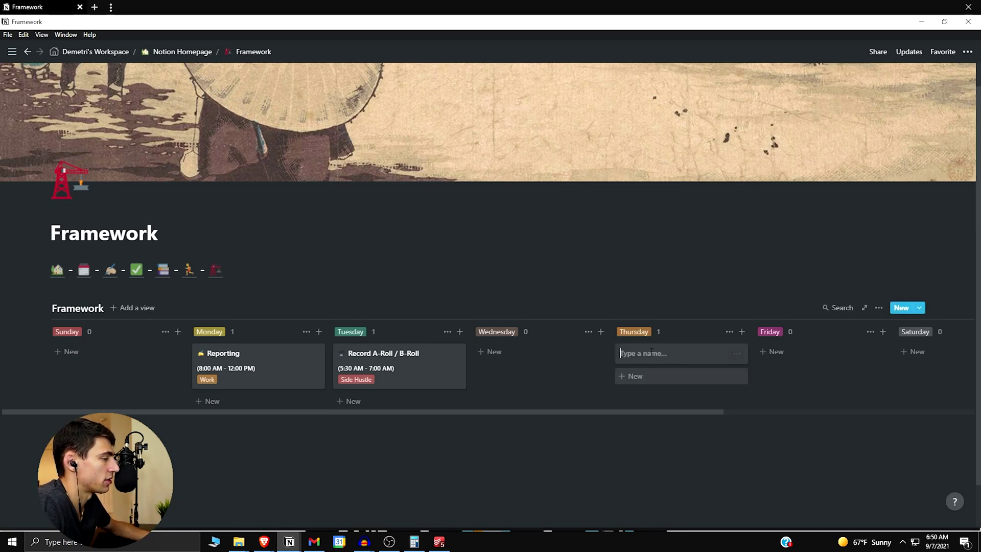
pyautogui.click(658, 359)
pyautogui.click(422, 191)
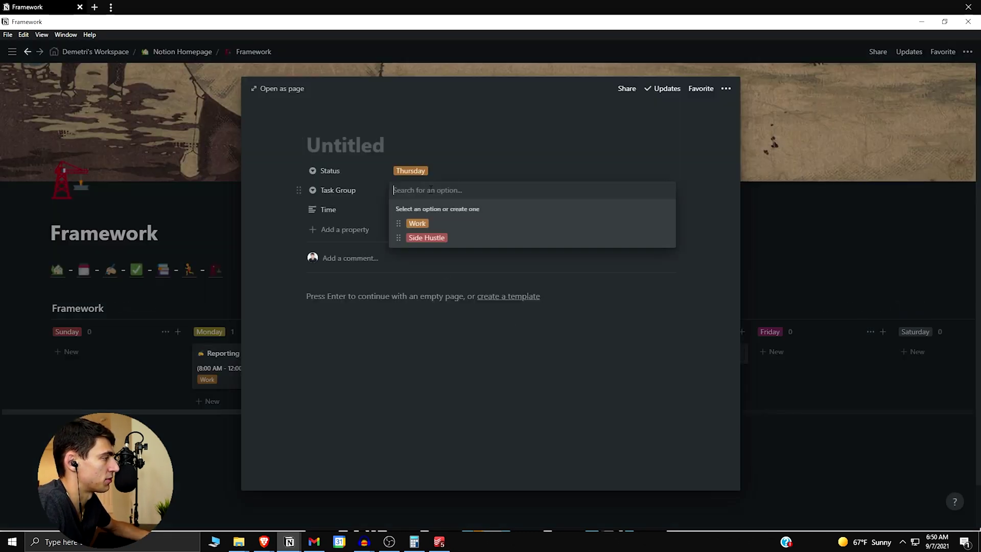
pyautogui.write('Schedule / Reflection')
pyautogui.press('Return')
pyautogui.click(462, 210)
pyautogui.write('(')
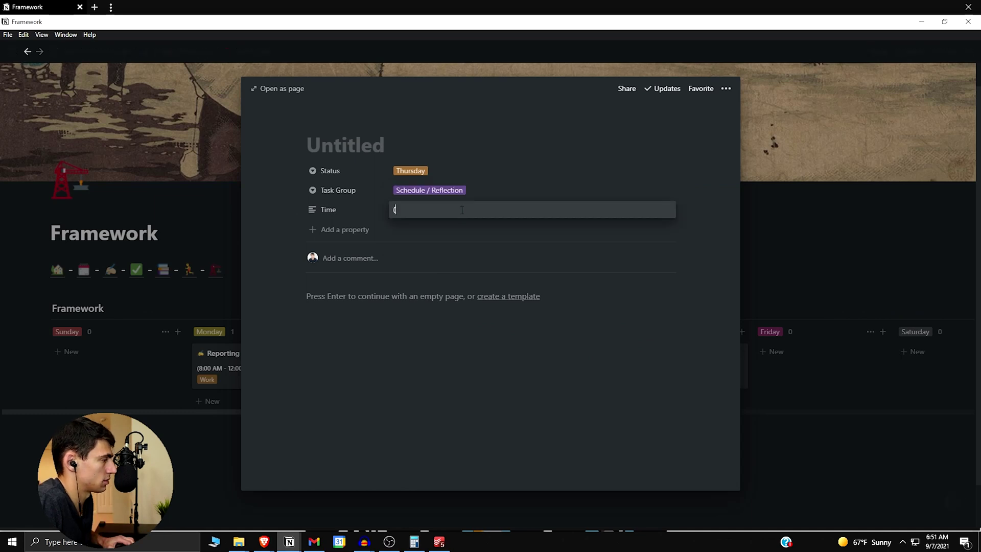
pyautogui.write('(')
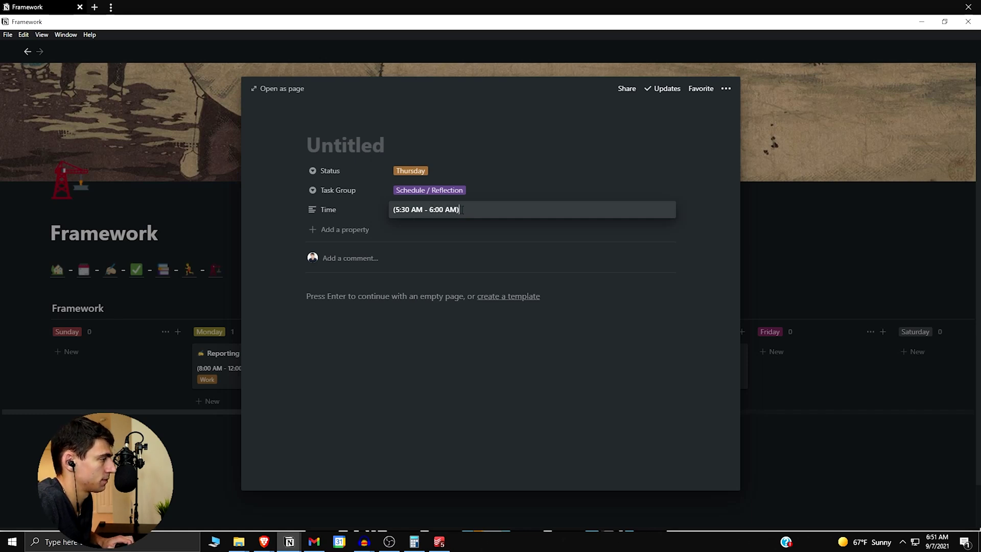
# Step: Title the Thursday card Plan Week and give it a calendar icon
pyautogui.click(360, 145)
pyautogui.write('Plan Week')
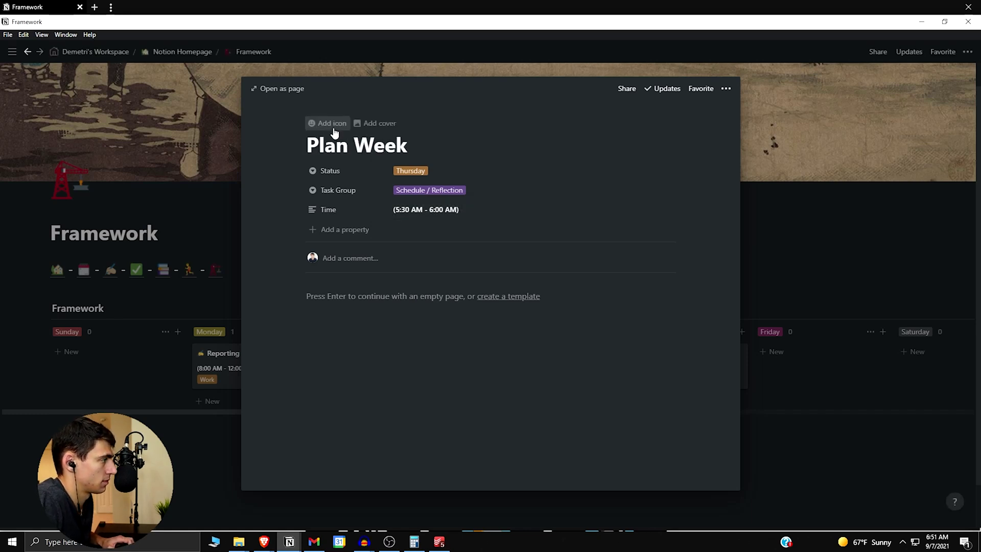
pyautogui.click(322, 123)
pyautogui.write('plan')
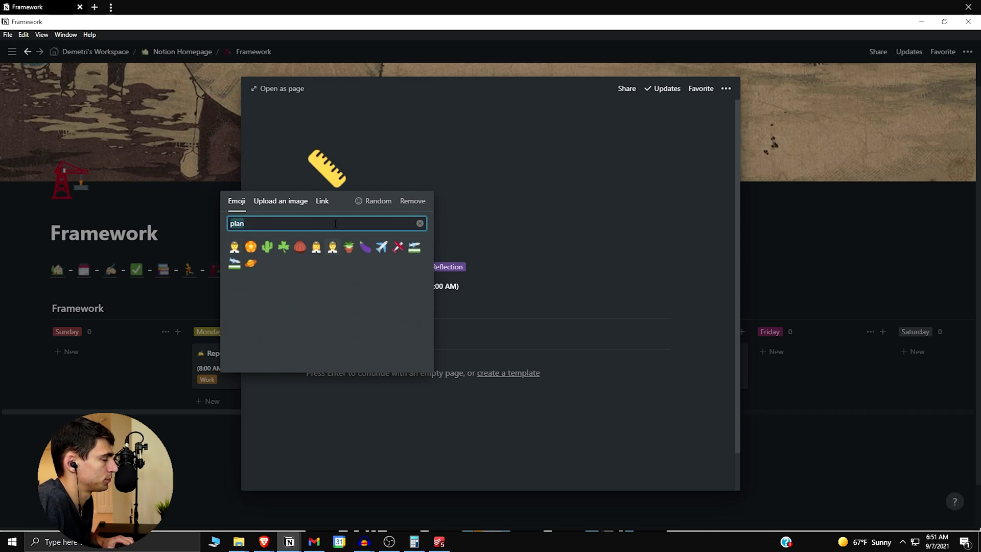
pyautogui.hotkey('ctrl', 'a')
pyautogui.write('cale')
pyautogui.click(235, 246)
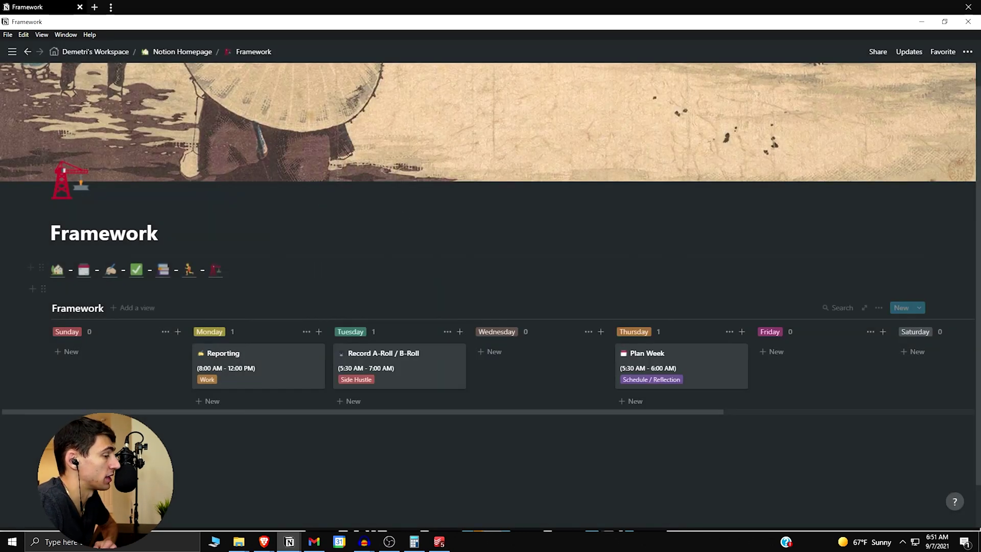
pyautogui.moveTo(471, 379)
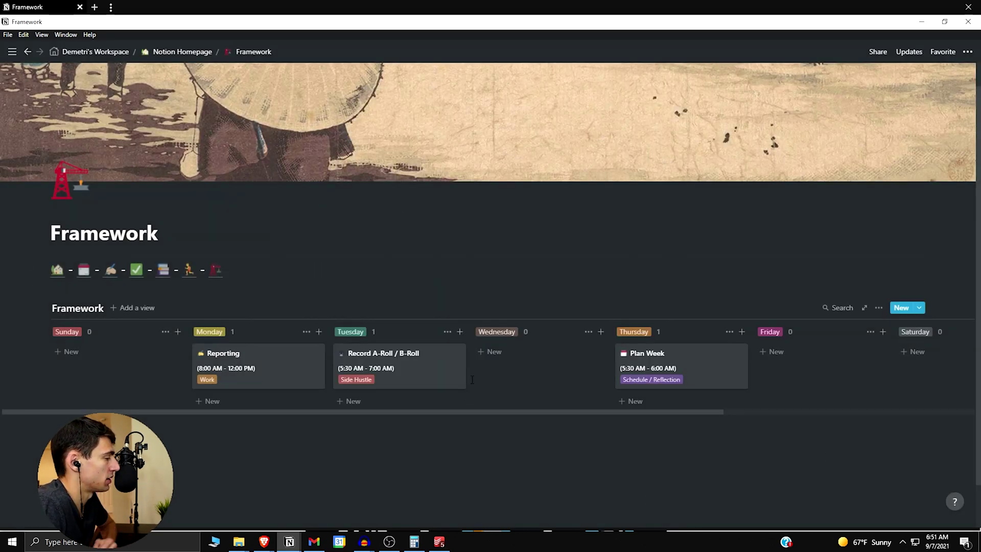
# Step: Add a Sunday Do Laundry card timed (11:00 AM - 12:00 PM), tagged with a new Housekeeping group
pyautogui.click(70, 351)
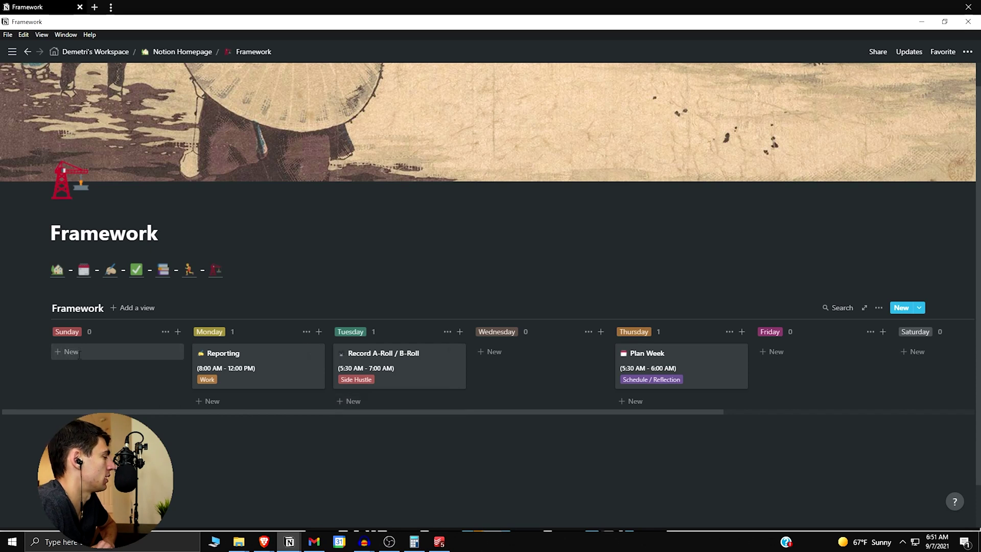
pyautogui.write('Do L')
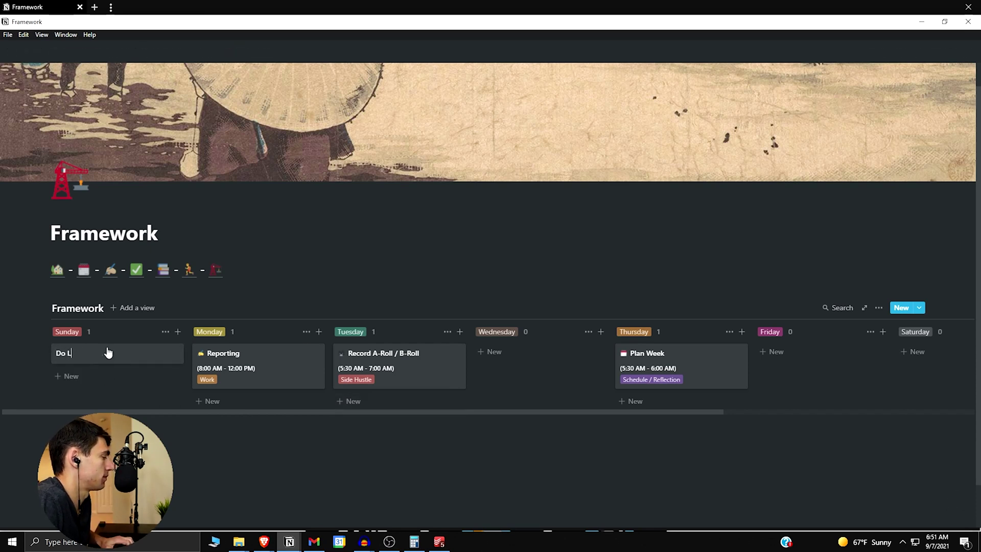
pyautogui.write('aundry')
pyautogui.press('Return')
pyautogui.click(108, 353)
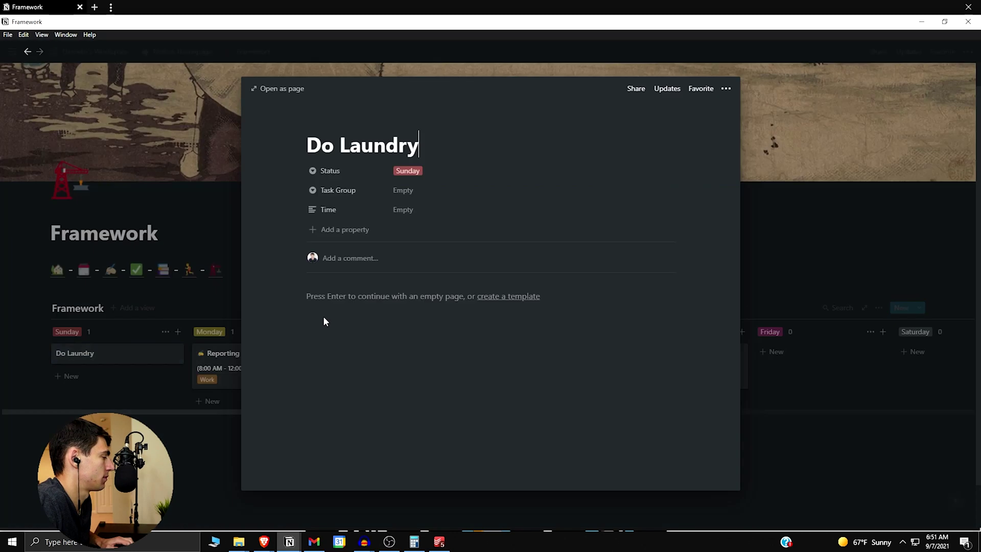
pyautogui.click(402, 209)
pyautogui.write('(8:00 - 12:00 PM)')
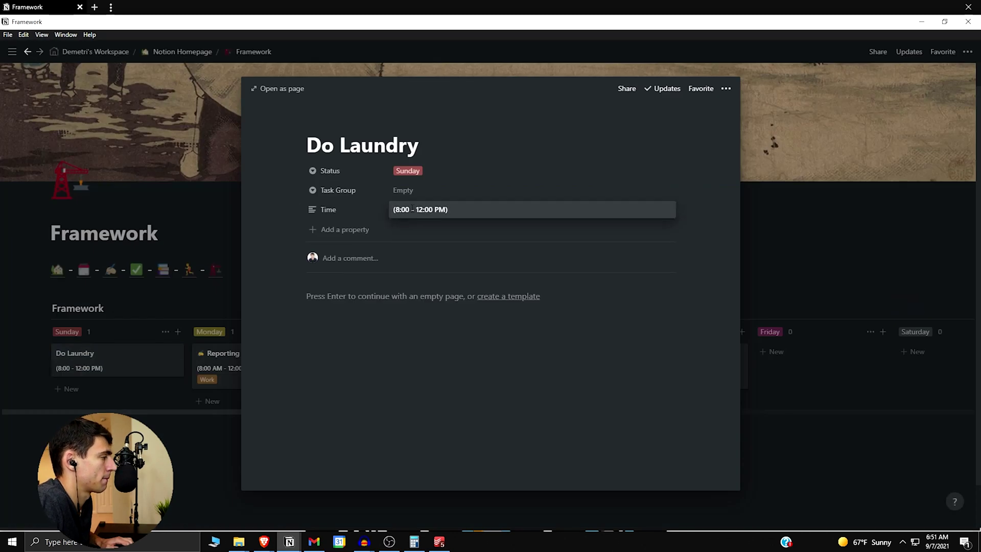
pyautogui.write('11:00')
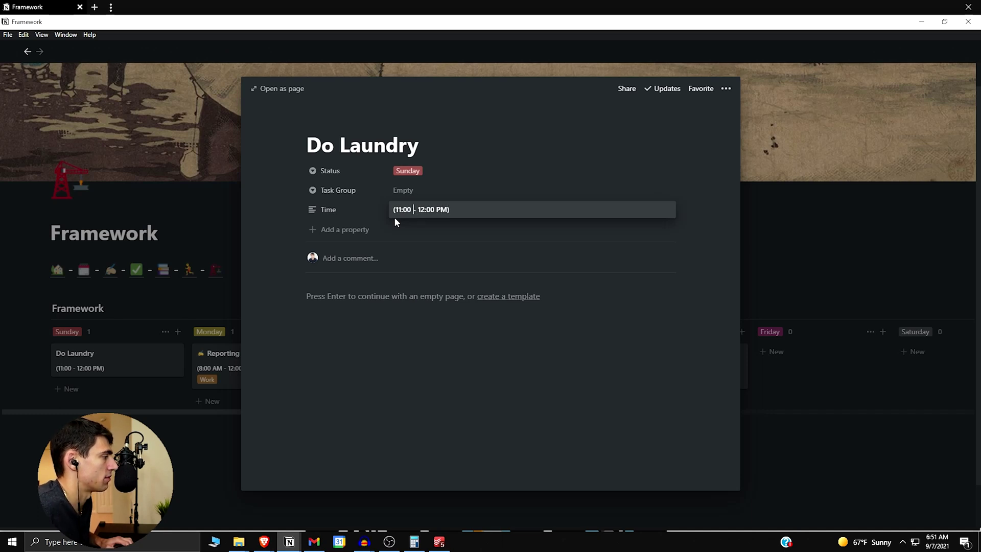
pyautogui.write(' AM')
pyautogui.press('Return')
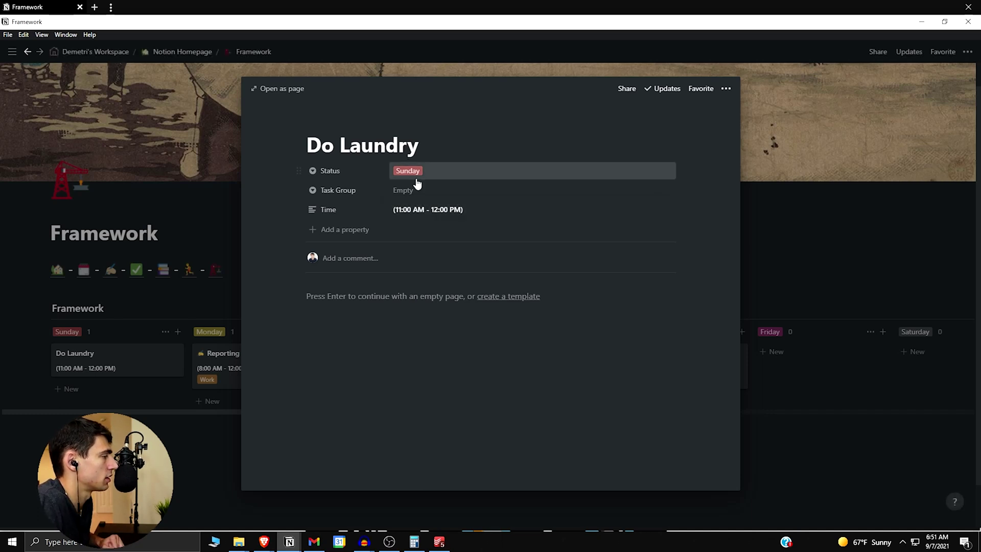
pyautogui.click(418, 189)
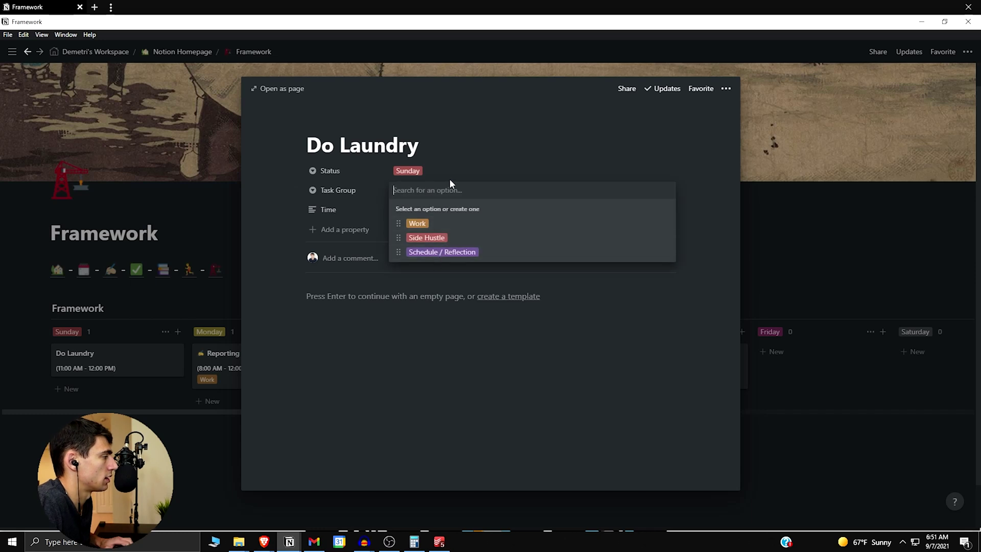
pyautogui.write('Housekeeping')
pyautogui.press('Return')
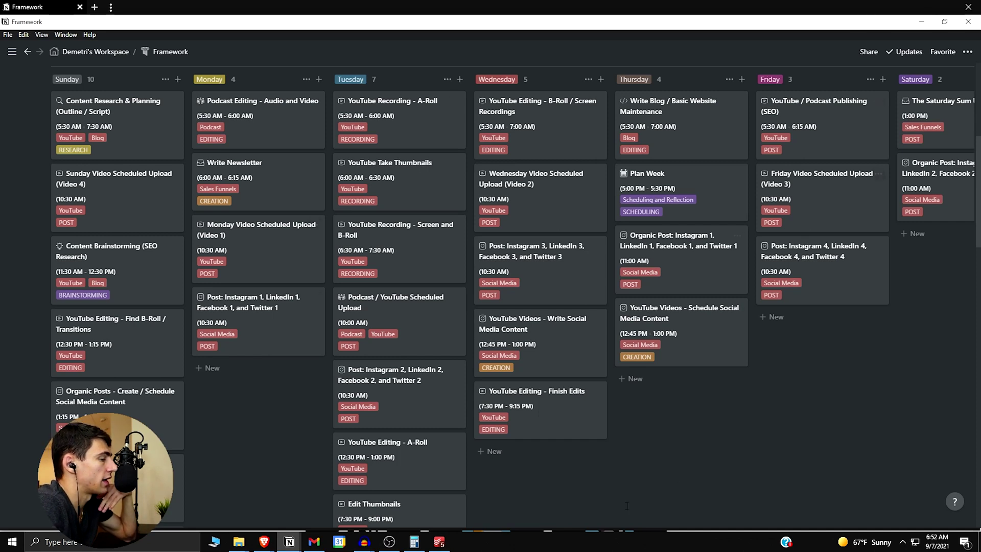
# Step: Show the finished seven-day Framework board, then switch programs from the taskbar
pyautogui.click(364, 542)
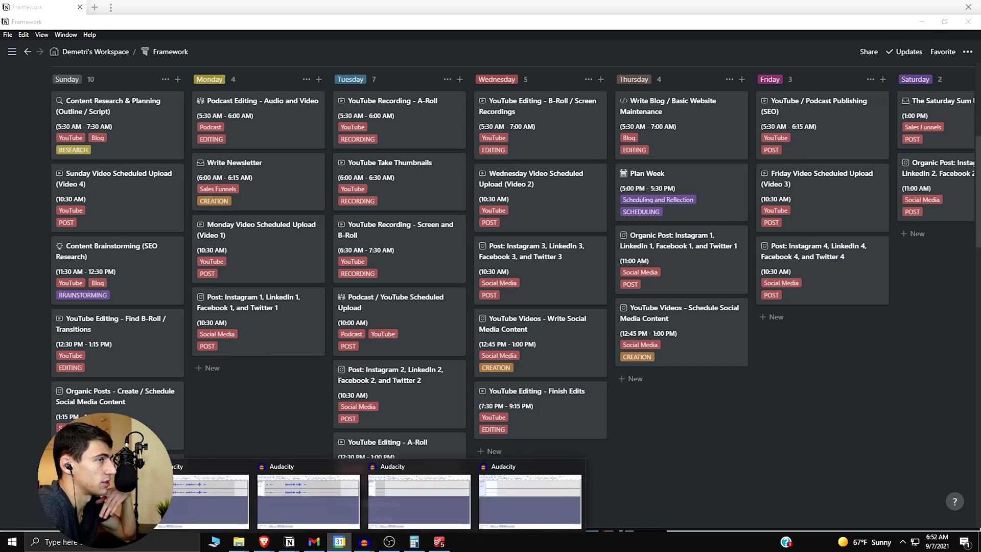
# Step: Show Google Calendar's September 12–18, 2021 week and compare it with the Notion board
pyautogui.click(338, 542)
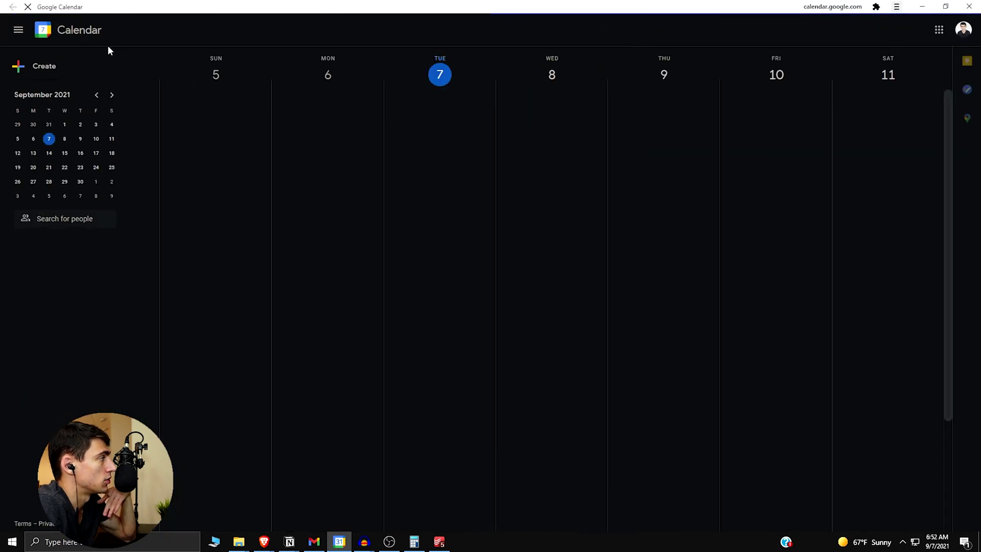
pyautogui.press('n')
pyautogui.scroll(1, 805, 327)
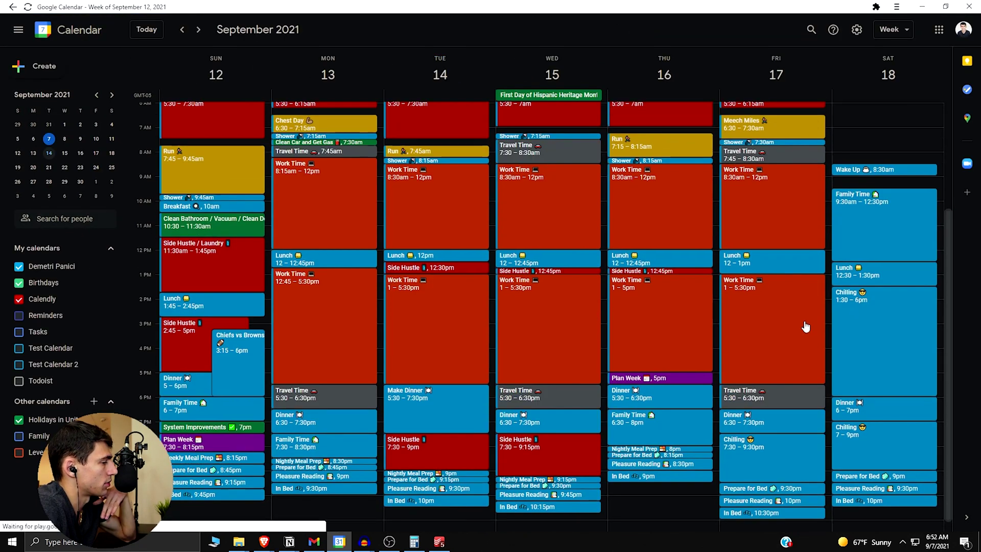
pyautogui.scroll(-1, 804, 327)
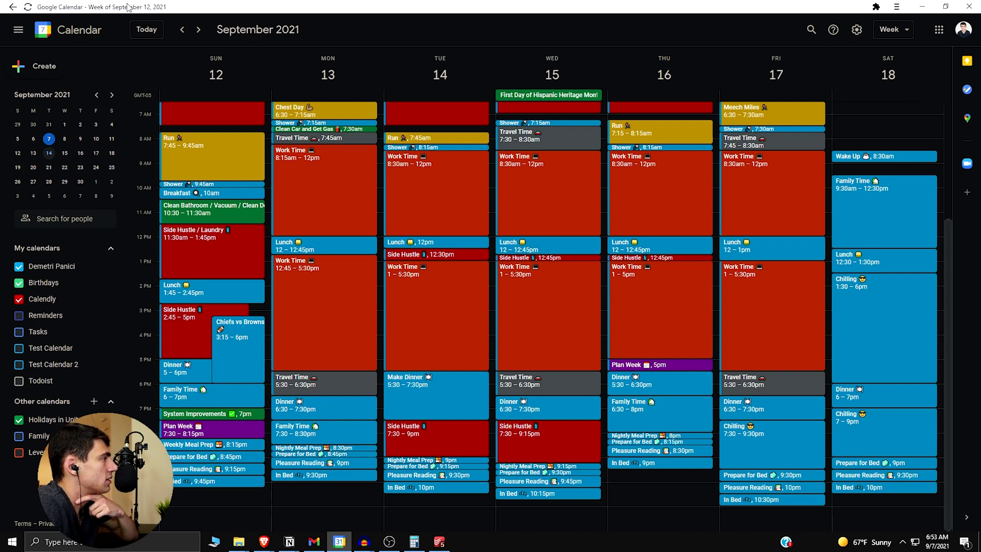
pyautogui.hotkey('alt', 'Tab')
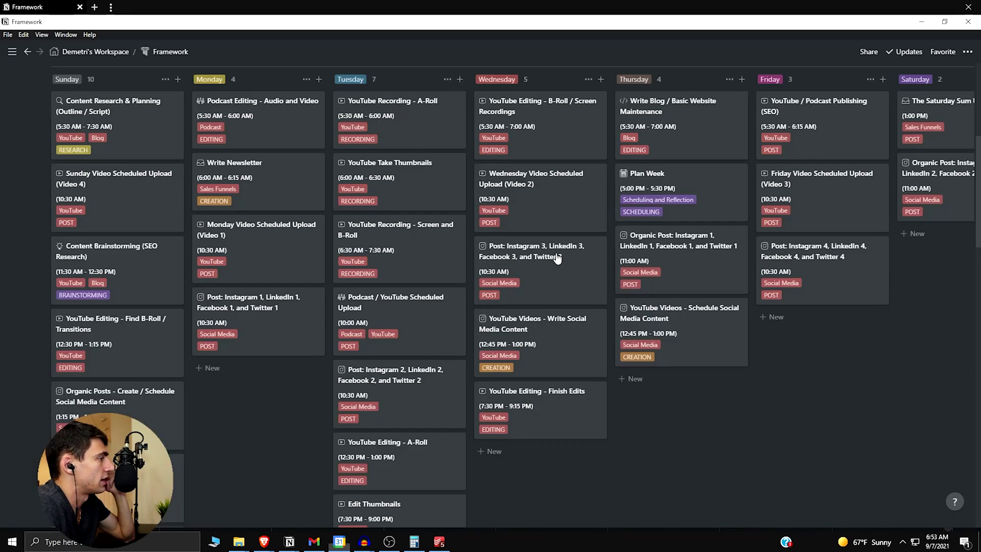
pyautogui.moveTo(398, 321)
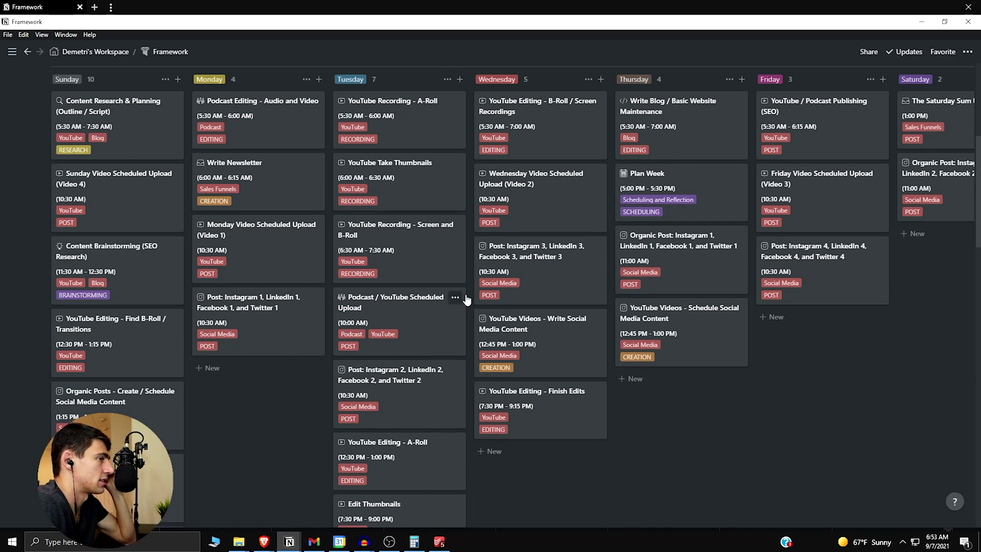
pyautogui.hotkey('alt', 'Tab')
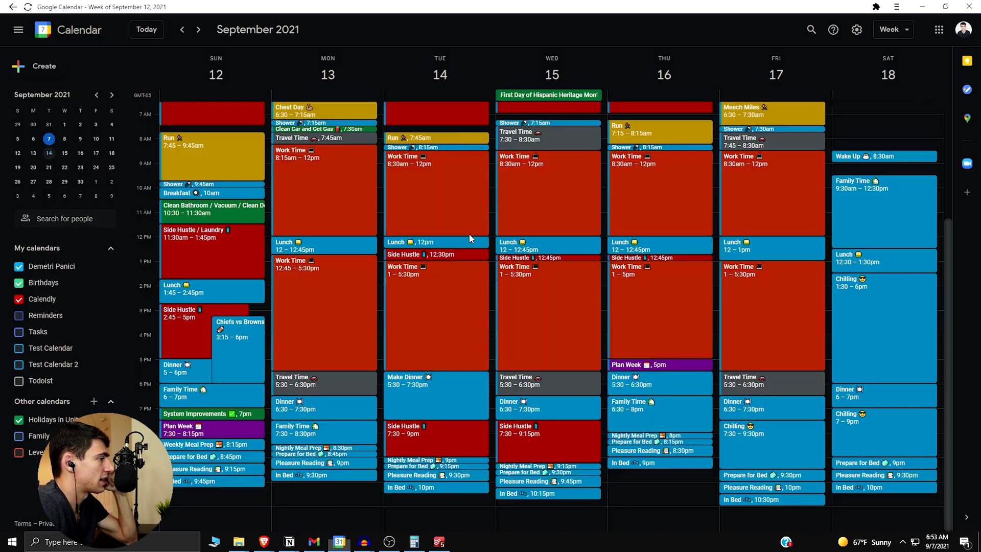
pyautogui.hotkey('alt', 'Tab')
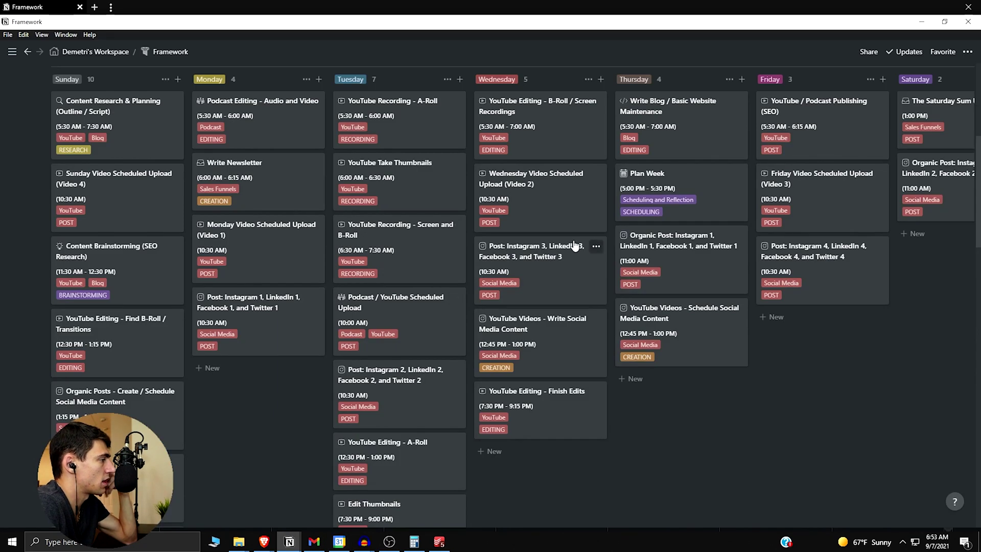
pyautogui.hotkey('alt', 'Tab')
pyautogui.hotkey('alt', 'Tab')
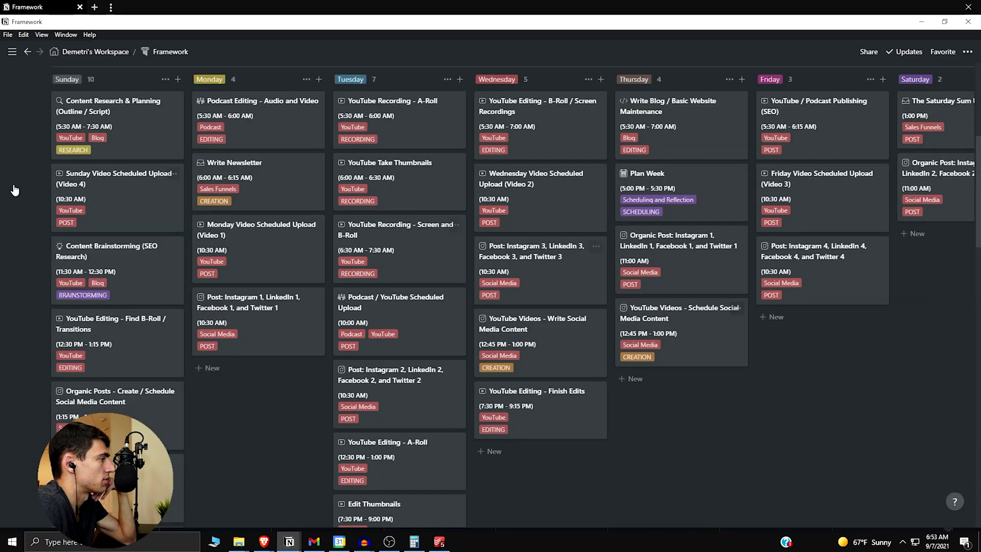
pyautogui.hotkey('alt', 'Tab')
pyautogui.scroll(2, 543, 202)
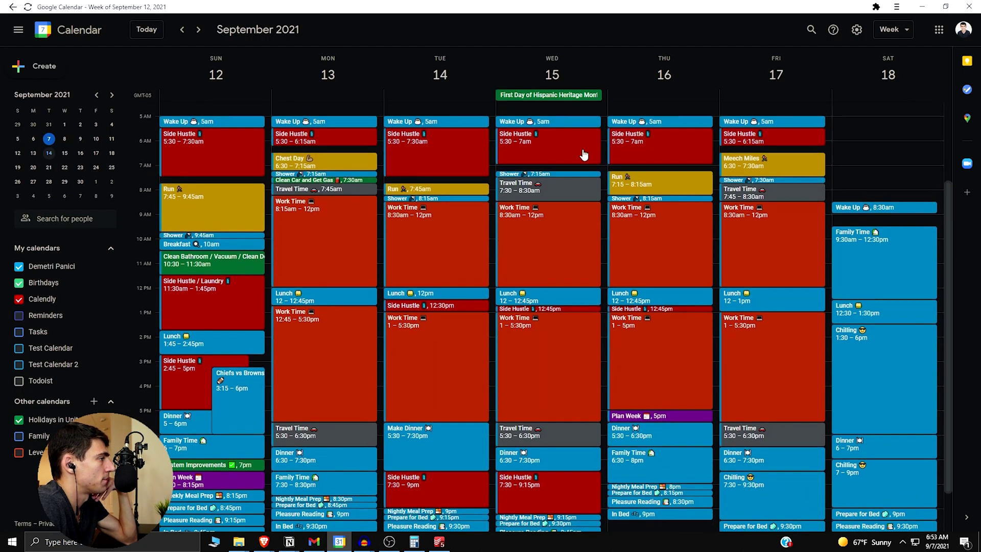
pyautogui.scroll(-1, 504, 189)
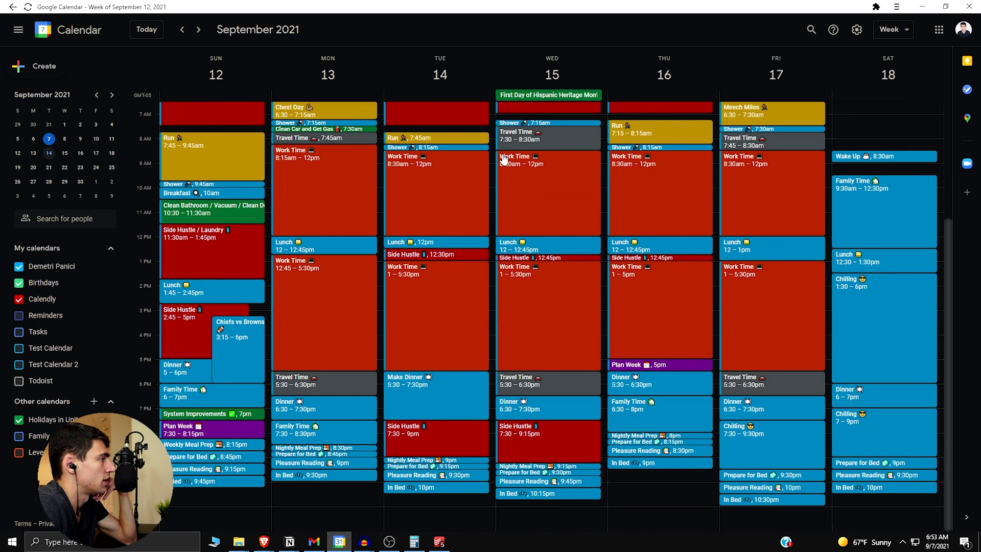
pyautogui.scroll(2, 502, 168)
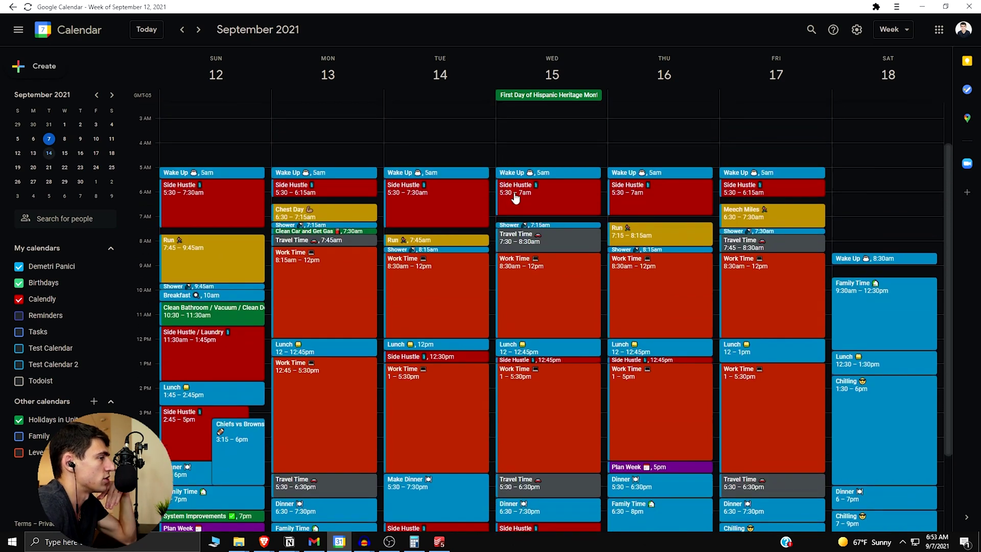
pyautogui.hotkey('alt', 'Tab')
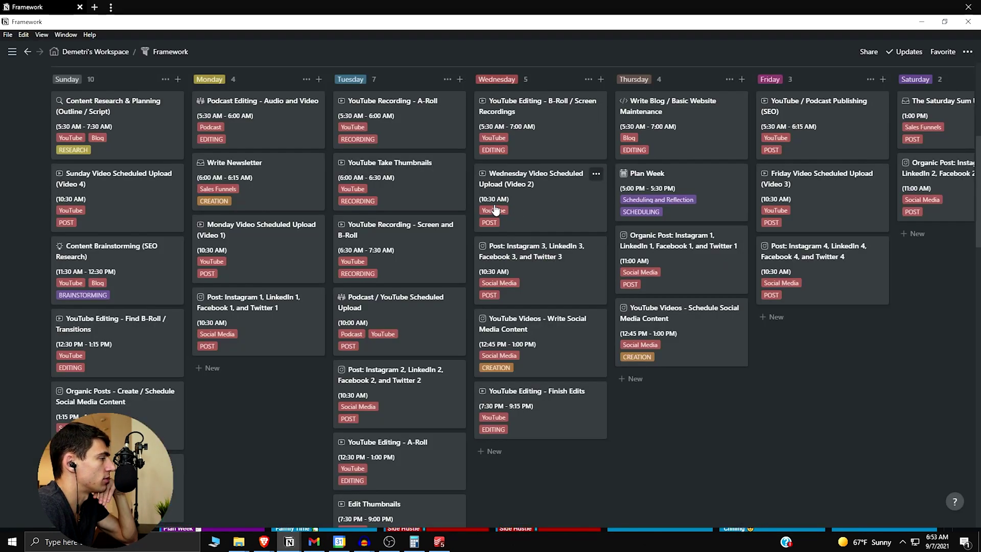
pyautogui.moveTo(540, 124)
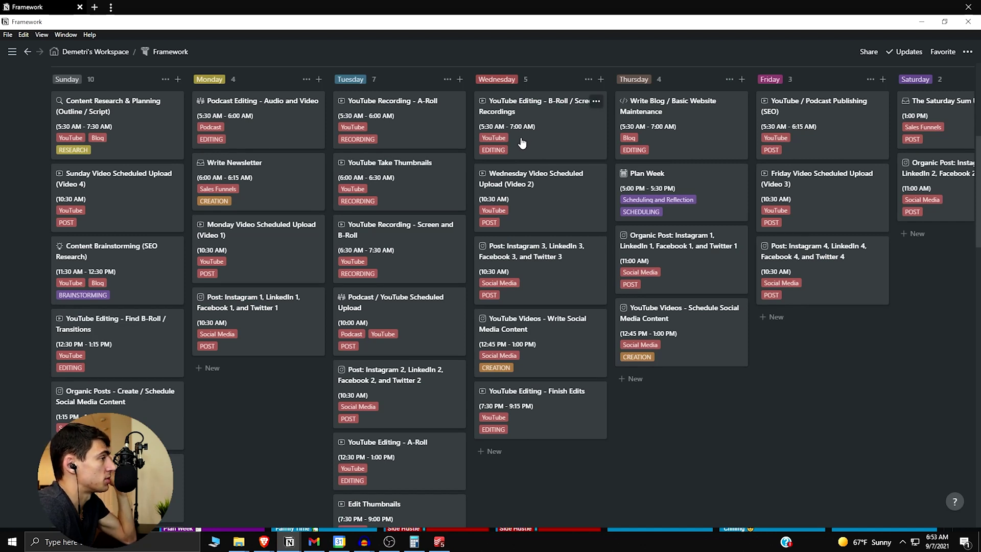
pyautogui.hotkey('alt', 'Tab')
pyautogui.scroll(-2, 543, 230)
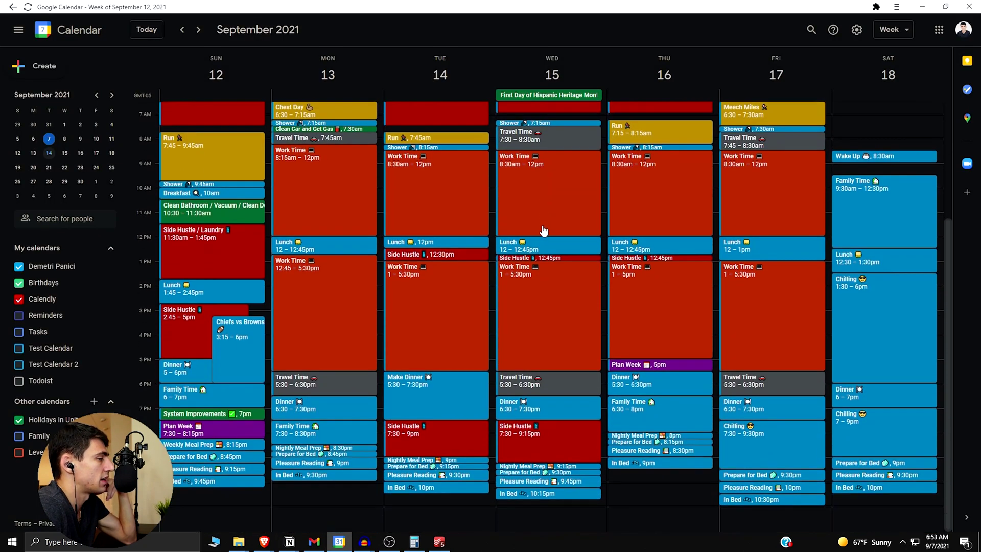
pyautogui.hotkey('alt', 'Tab')
pyautogui.hotkey('alt', 'Tab')
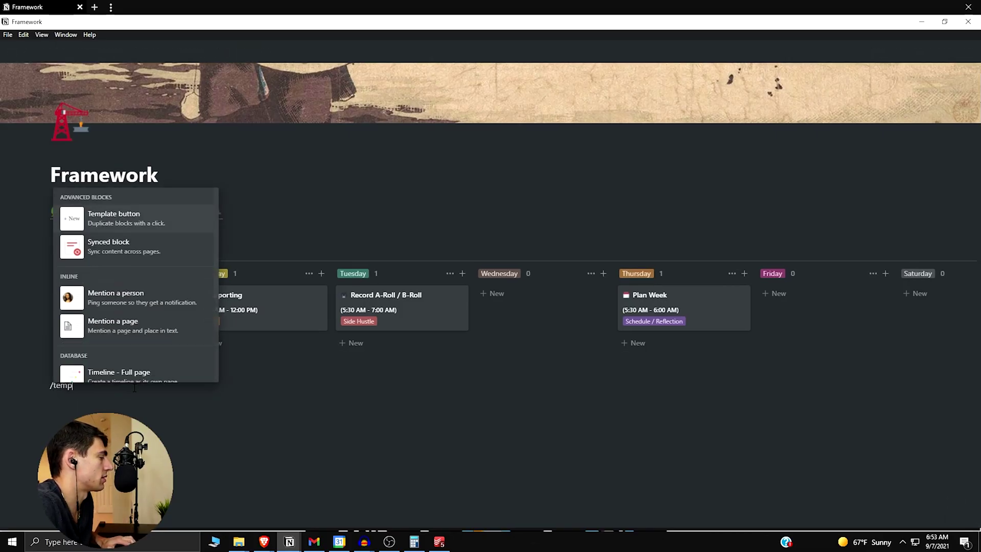
# Step: Insert a template button with an empty line and name it 'Mon - Wed'
pyautogui.press('Return')
pyautogui.scroll(-2, 132, 391)
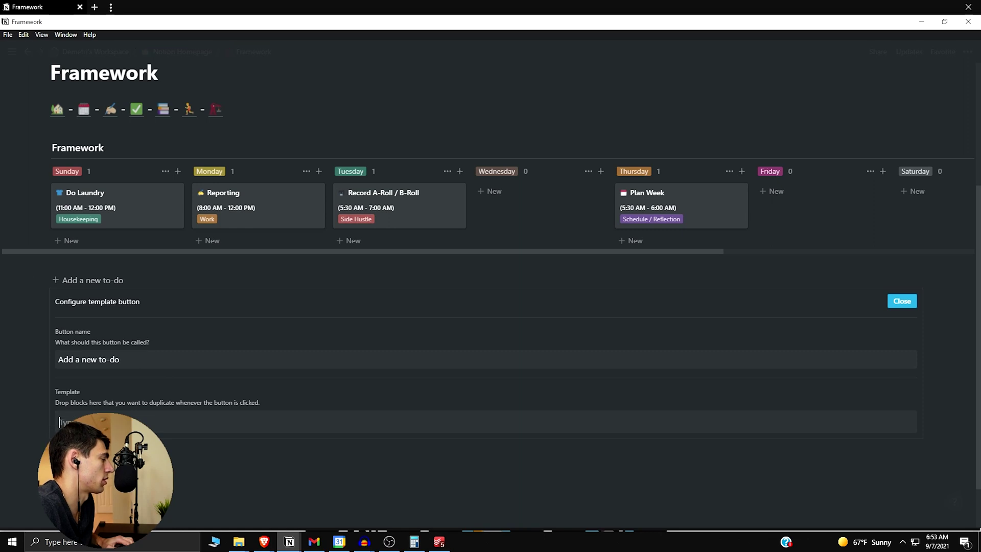
pyautogui.press('Return')
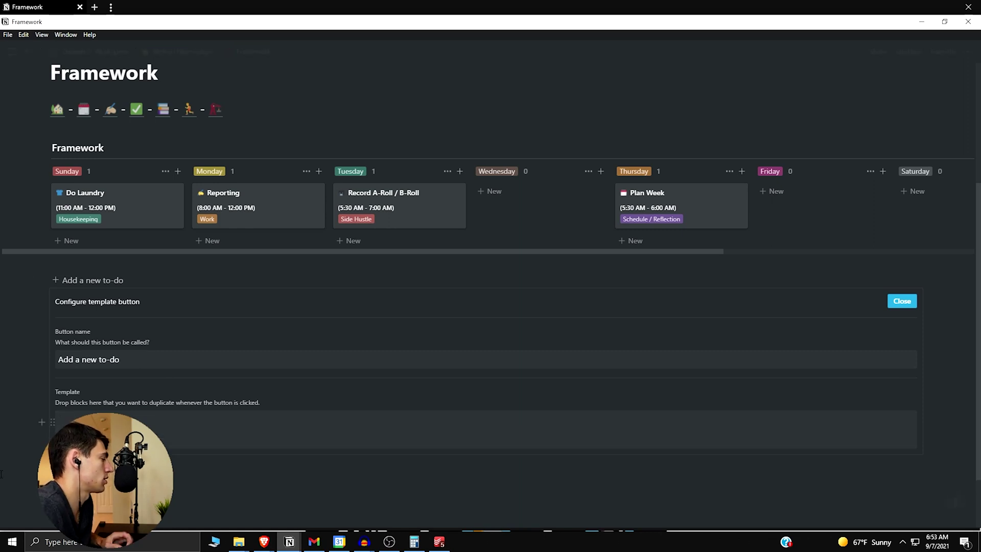
pyautogui.tripleClick(91, 358)
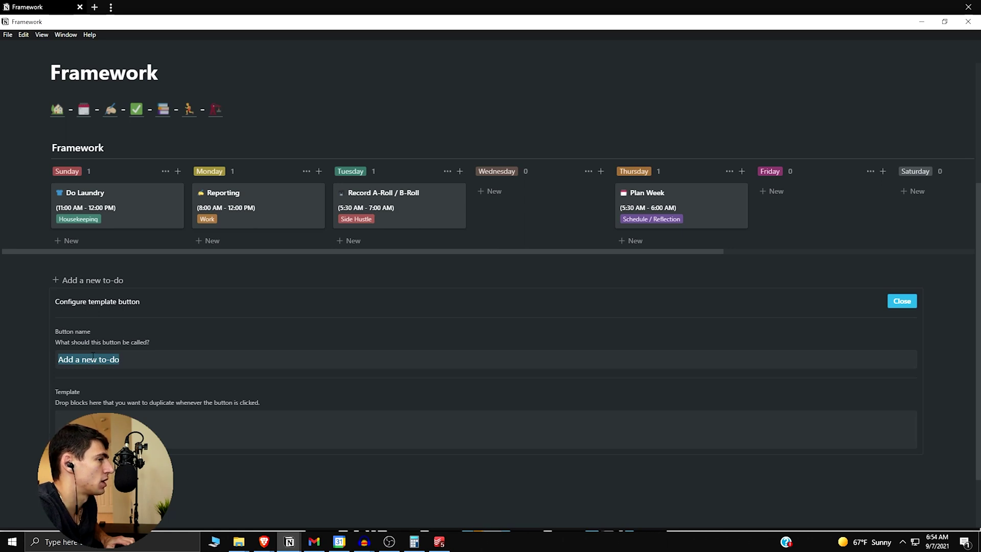
pyautogui.write('Mon - Wed')
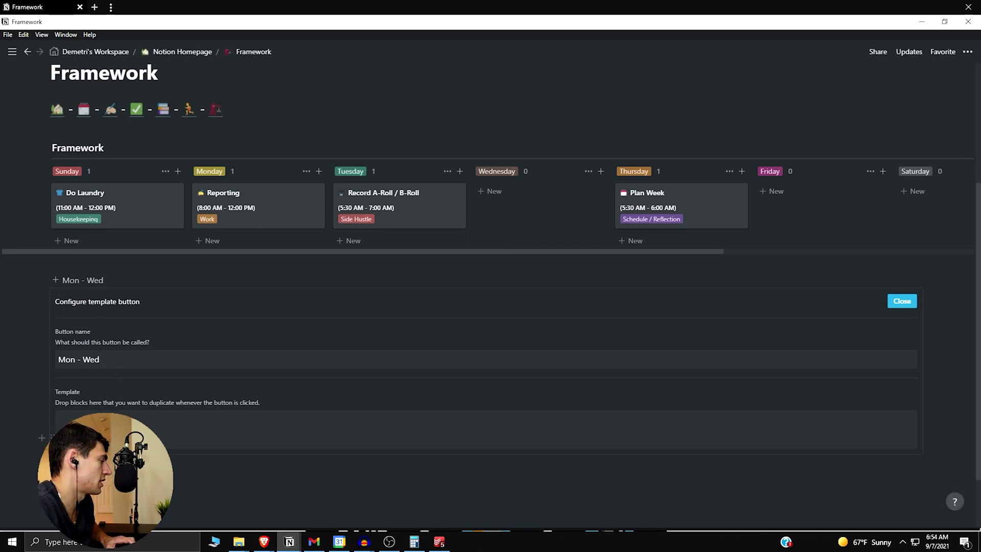
pyautogui.moveTo(257, 221)
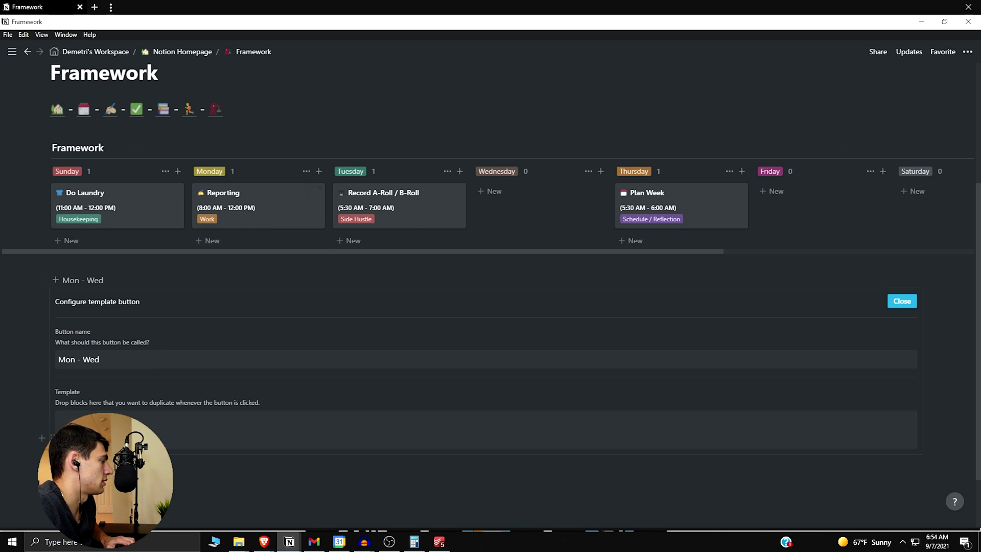
pyautogui.click(902, 301)
# Step: Duplicate the Mon - Wed button and rename the copy 'Thurs - Fri'
pyautogui.click(93, 388)
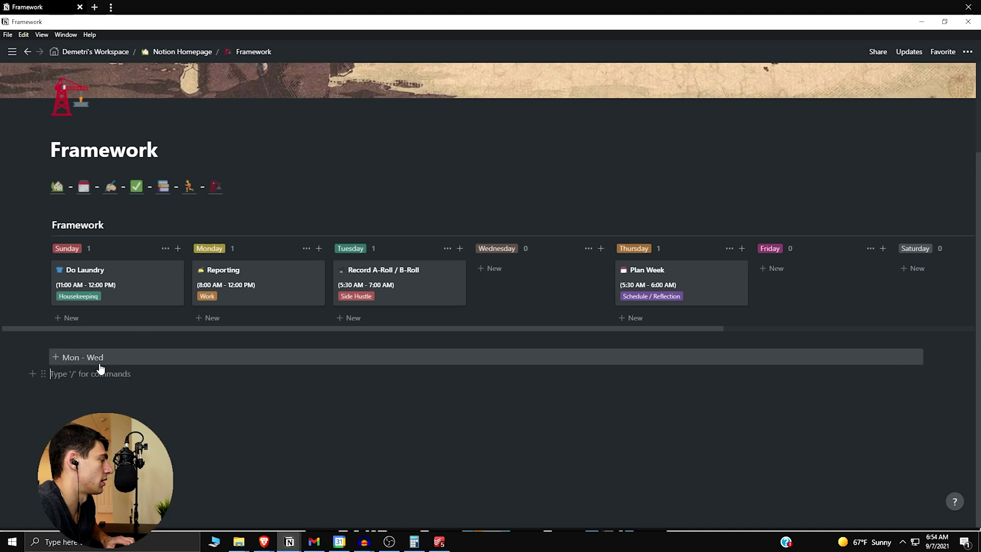
pyautogui.rightClick(99, 363)
pyautogui.click(154, 415)
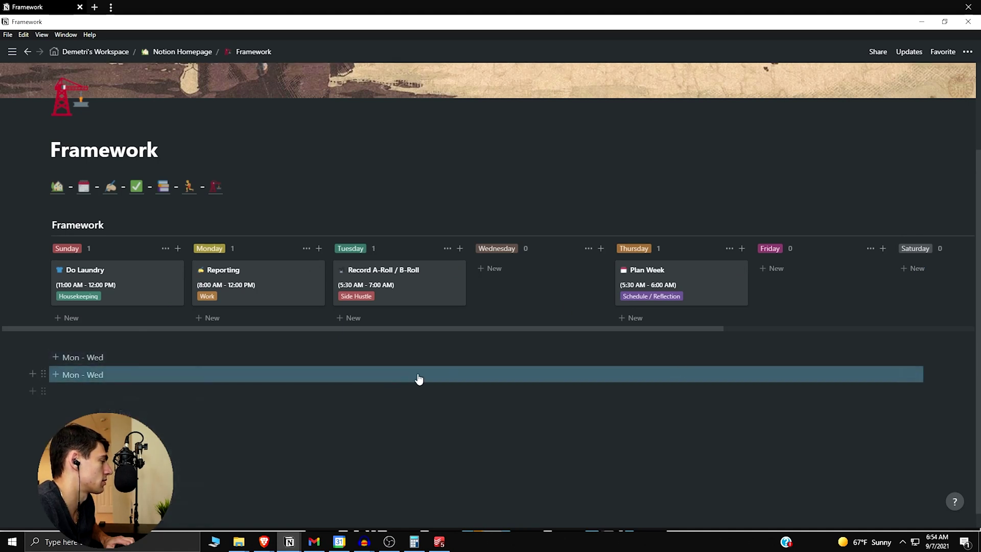
pyautogui.click(902, 376)
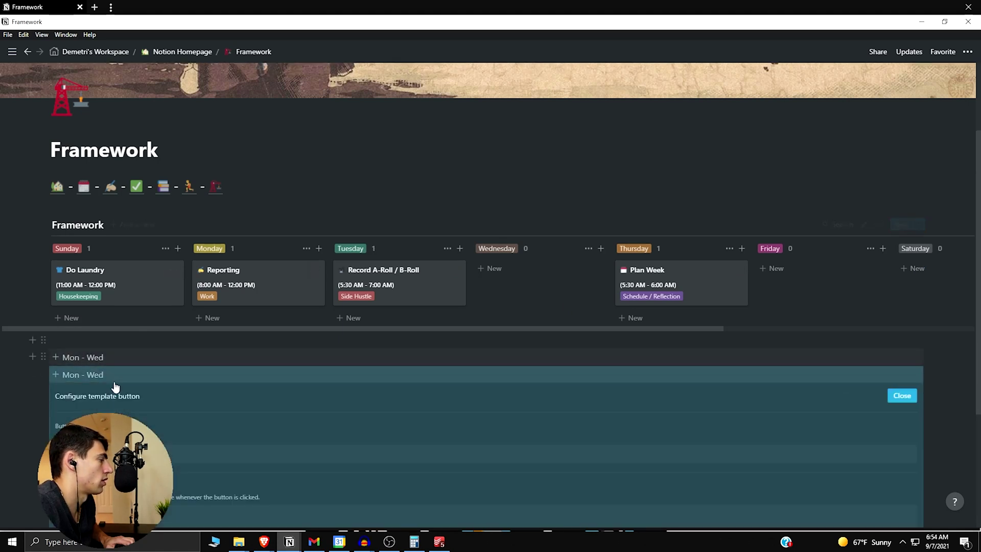
pyautogui.write('t')
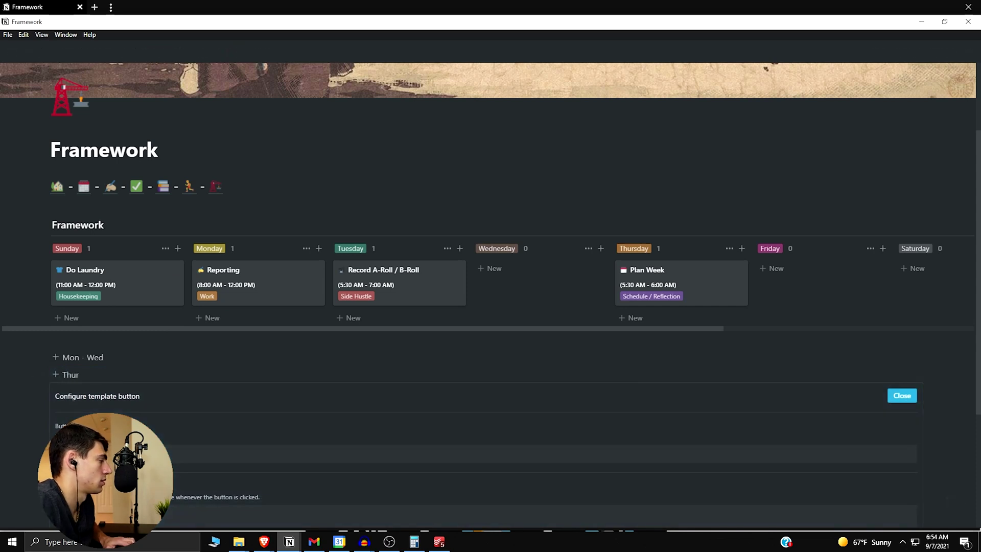
pyautogui.write('s-')
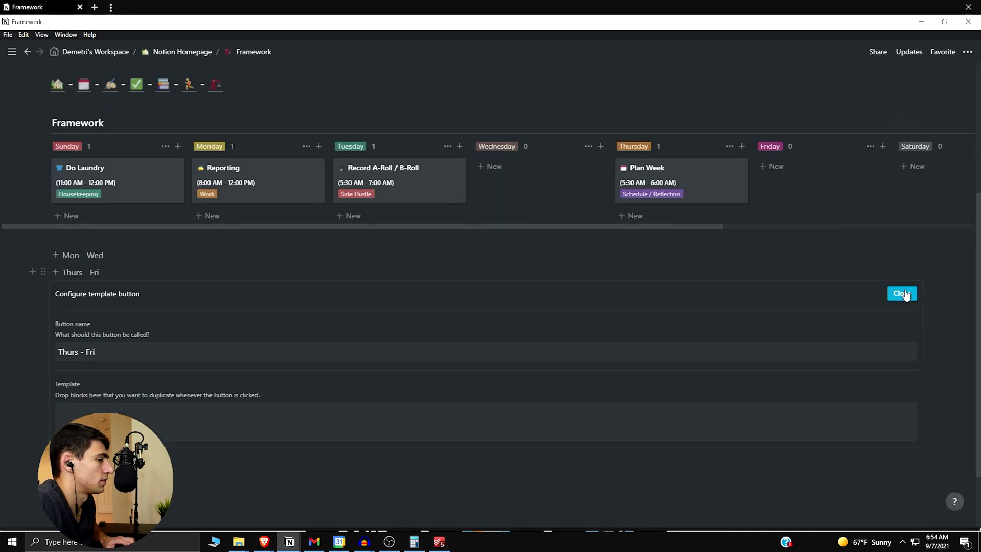
pyautogui.click(902, 288)
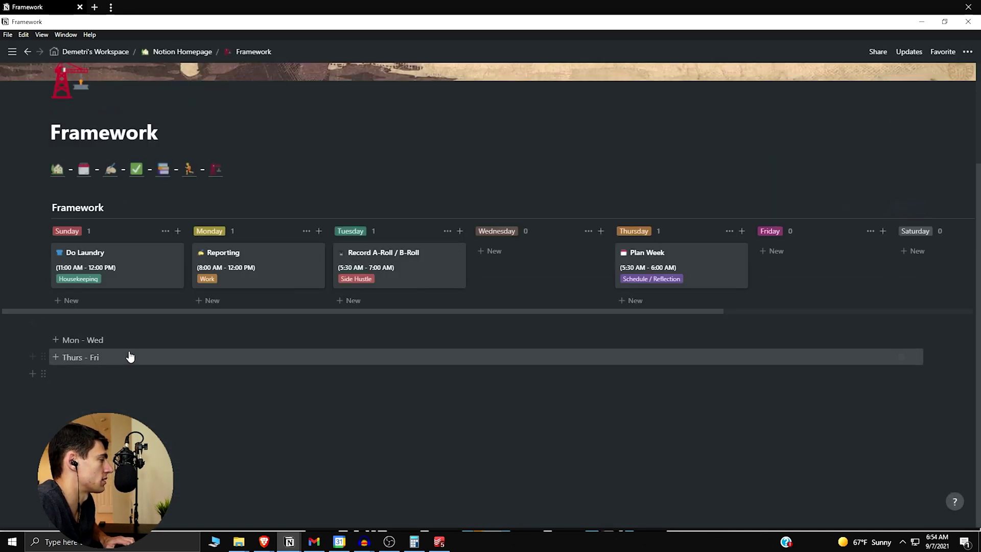
# Step: Duplicate Thurs - Fri into a 'Sat - Sun' button and deselect the buttons
pyautogui.rightClick(129, 357)
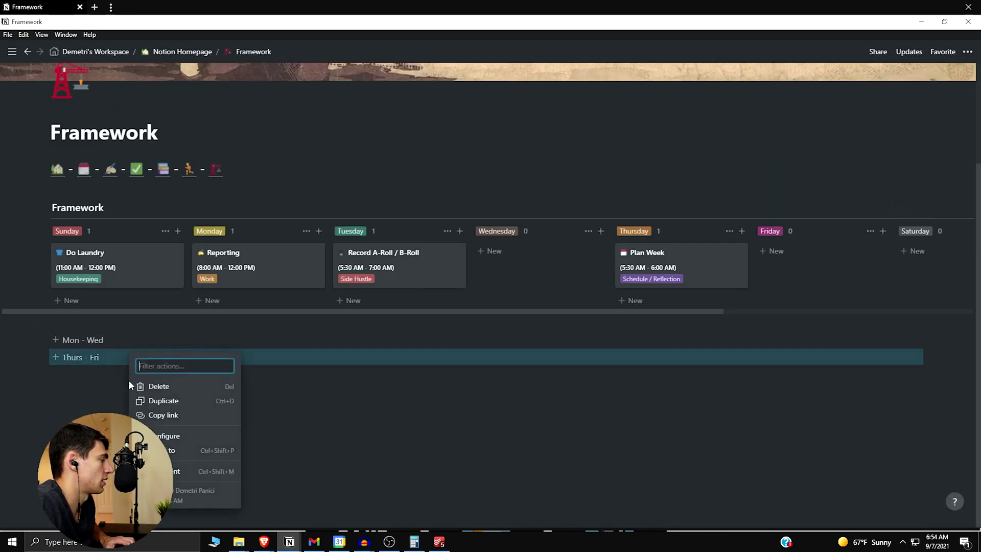
pyautogui.click(158, 399)
pyautogui.rightClick(170, 323)
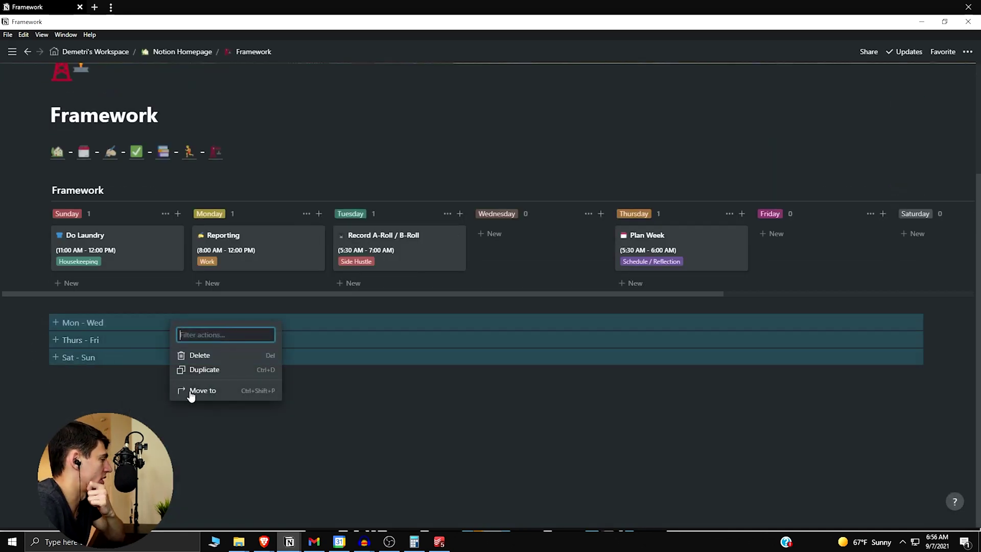
pyautogui.click(59, 391)
pyautogui.click(77, 373)
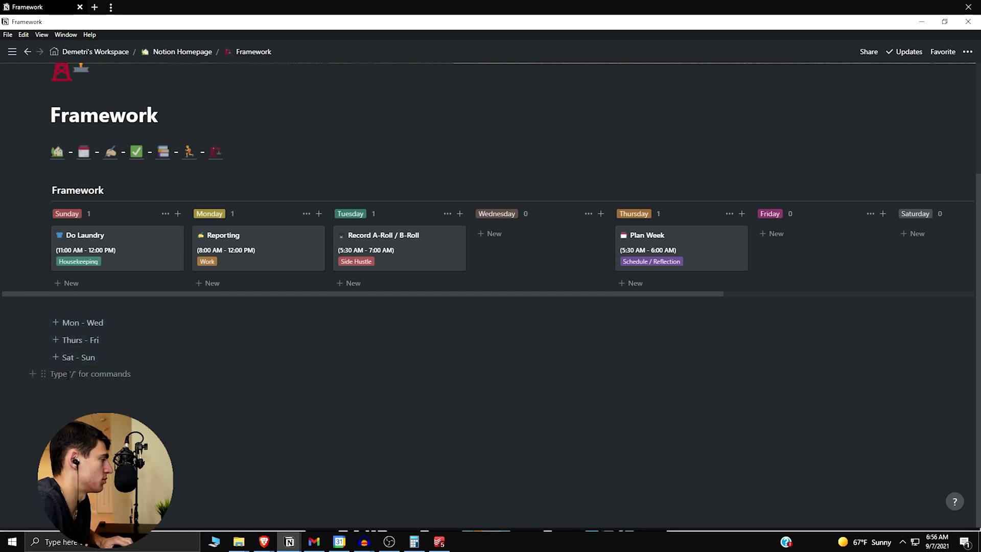
pyautogui.write('/page')
# Step: Create an Untitled subpage and drag the three template buttons into it
pyautogui.press('Return')
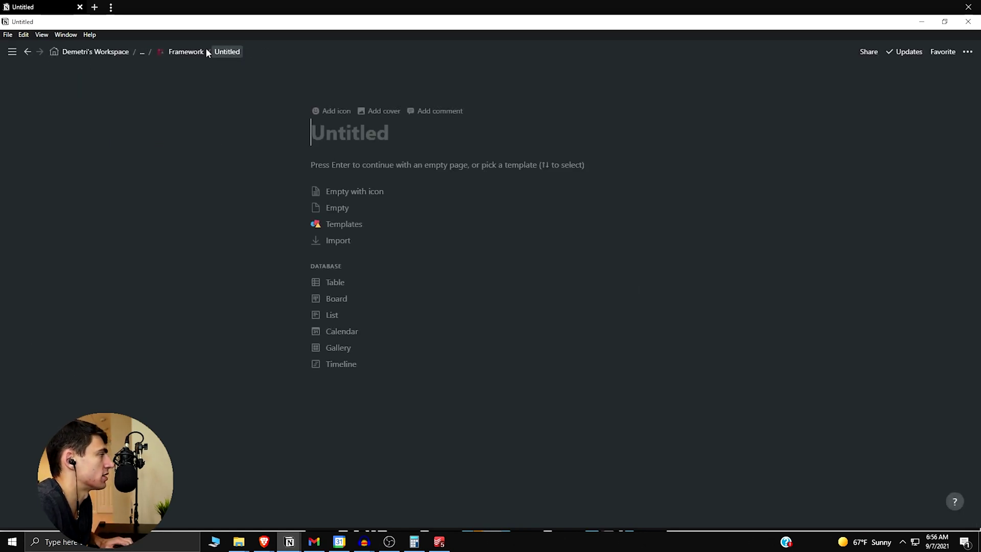
pyautogui.click(187, 52)
pyautogui.scroll(-3, 491, 307)
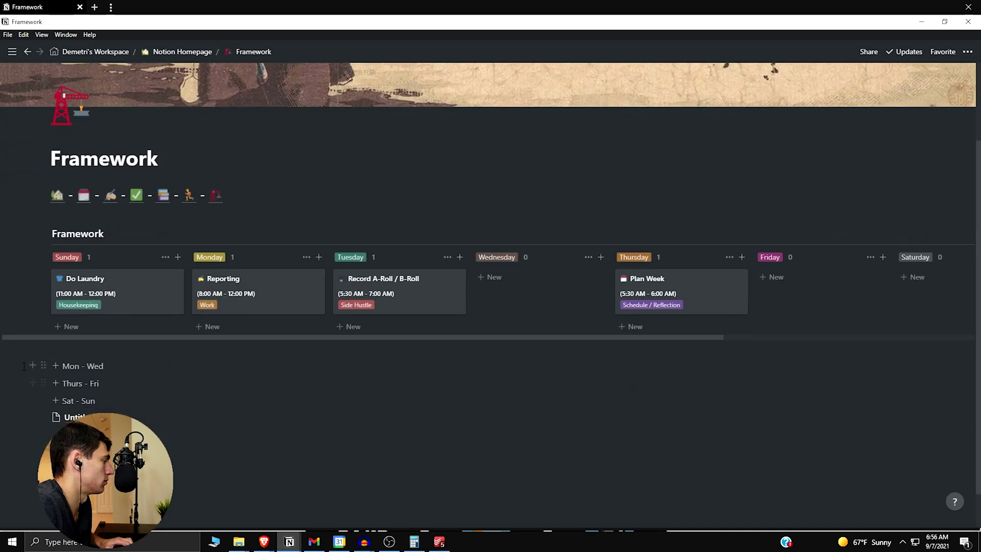
pyautogui.moveTo(32, 360)
pyautogui.mouseDown()
pyautogui.moveTo(154, 405)
pyautogui.moveTo(85, 417)
pyautogui.mouseUp()
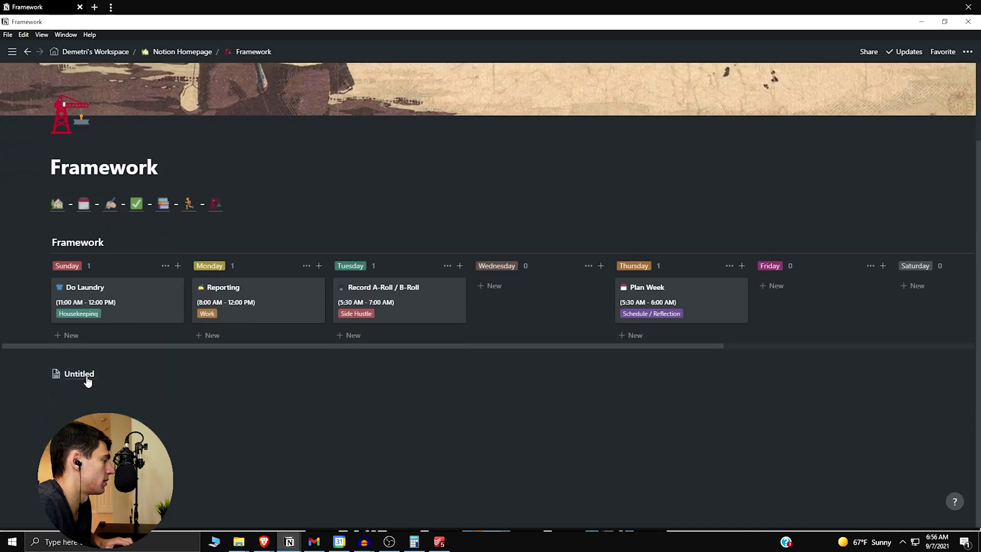
# Step: Move the Untitled subpage into Notion Homepage and open Notion Homepage
pyautogui.click(86, 376)
pyautogui.scroll(3, 191, 383)
pyautogui.write('notion')
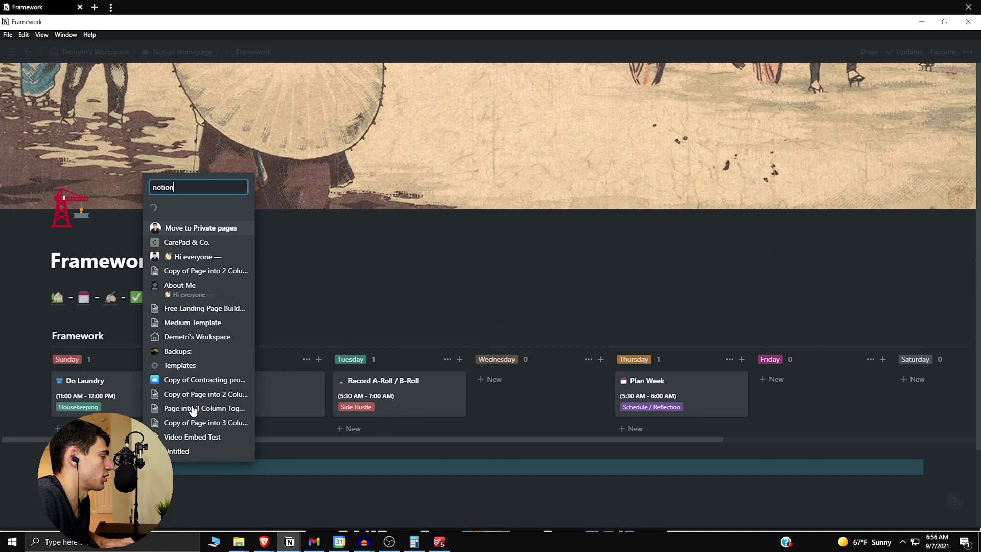
pyautogui.write(' homepage')
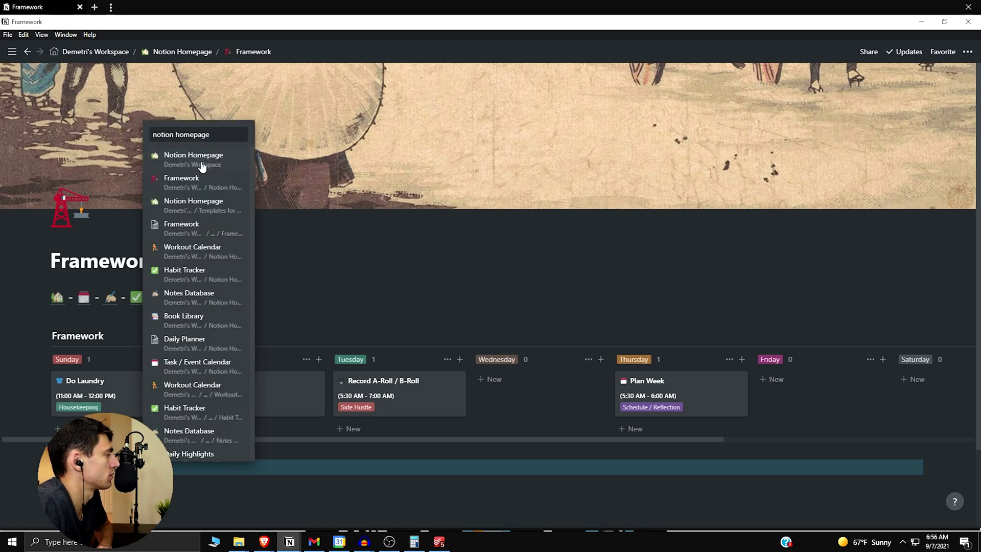
pyautogui.click(193, 157)
pyautogui.click(182, 52)
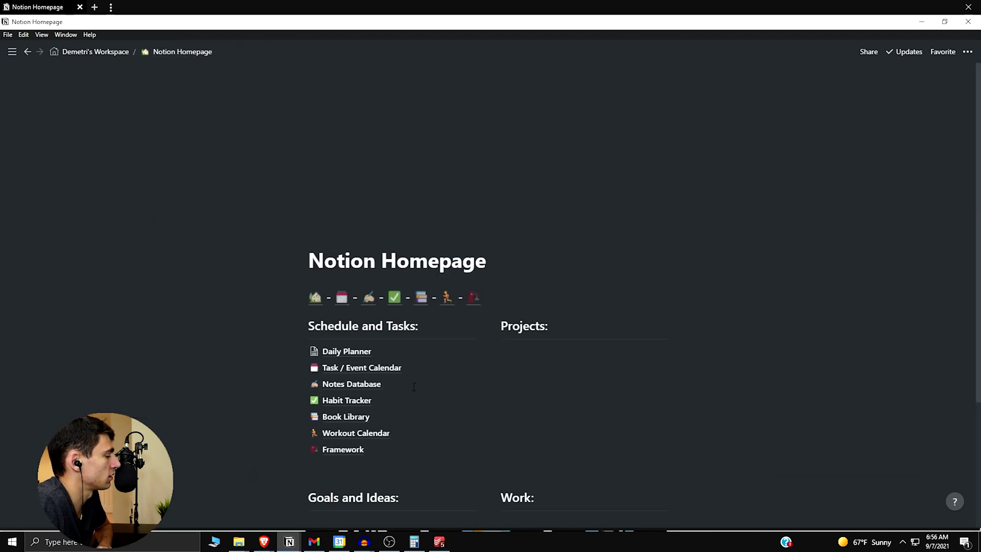
pyautogui.scroll(-3, 413, 388)
pyautogui.moveTo(316, 374)
pyautogui.mouseDown()
pyautogui.moveTo(354, 241)
pyautogui.moveTo(354, 201)
pyautogui.mouseUp()
# Step: Place the Untitled block below Unsorted To-Do's on Task / Event Calendar and turn it into text
pyautogui.click(357, 210)
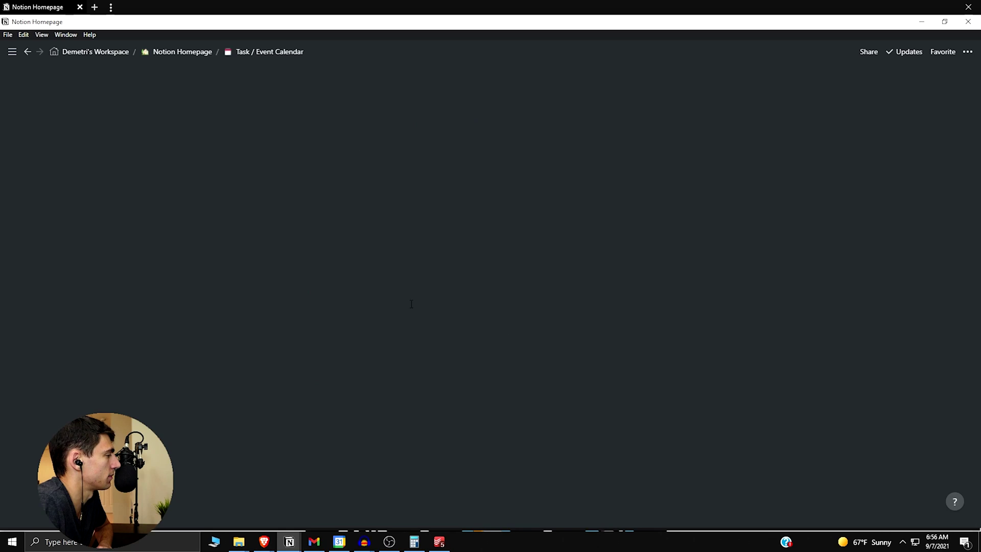
pyautogui.scroll(-5, 408, 328)
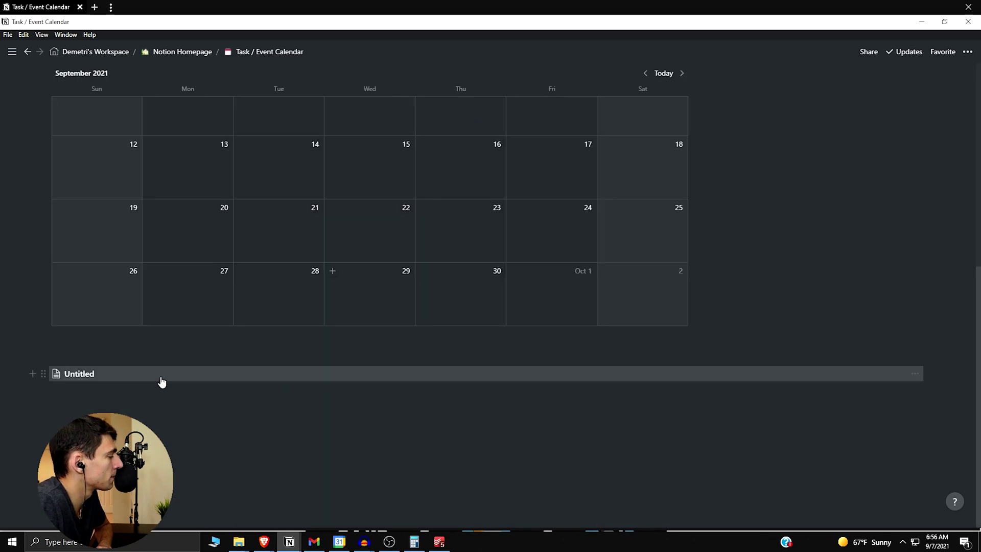
pyautogui.moveTo(161, 373); pyautogui.dragTo(735, 339)
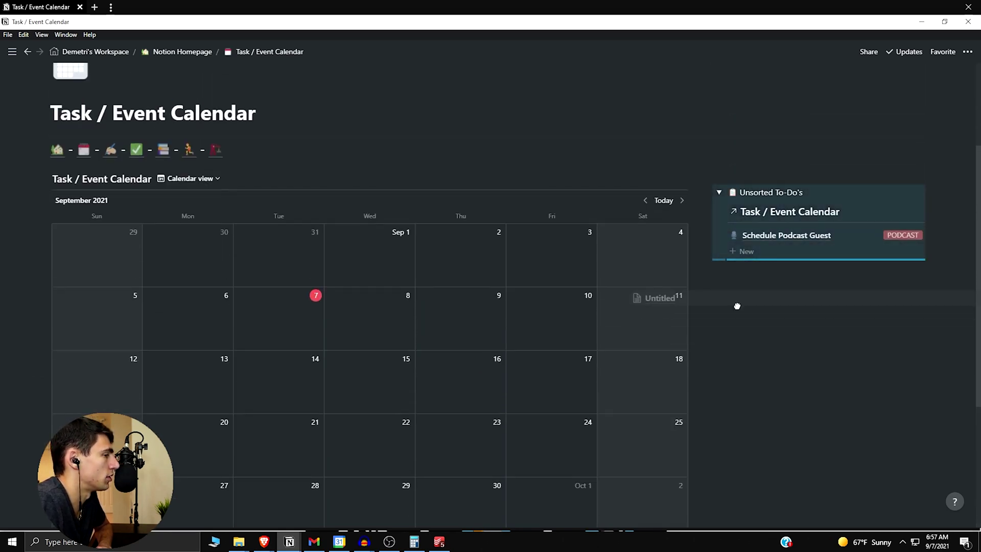
pyautogui.moveTo(734, 339); pyautogui.dragTo(730, 322)
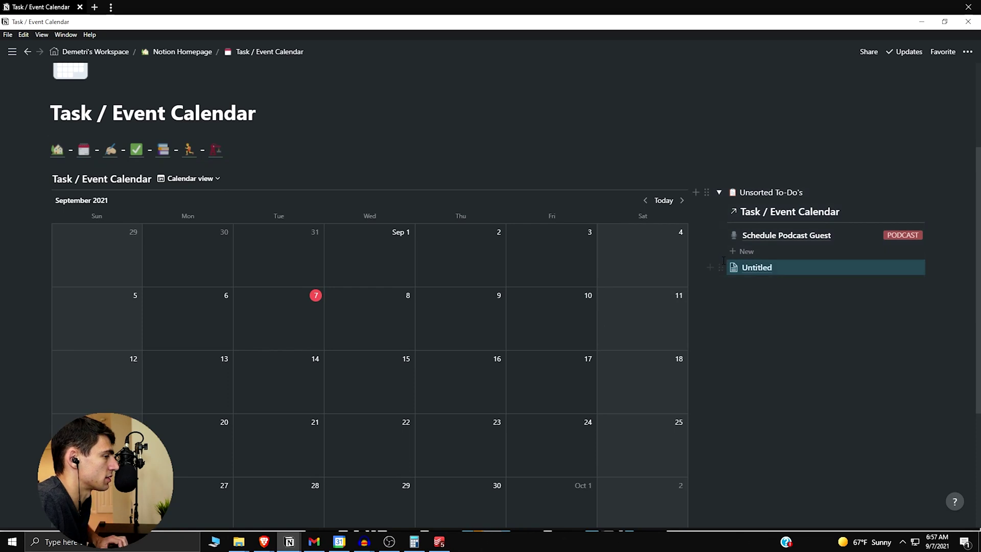
pyautogui.moveTo(723, 268); pyautogui.dragTo(721, 301)
pyautogui.scroll(-1, 730, 291)
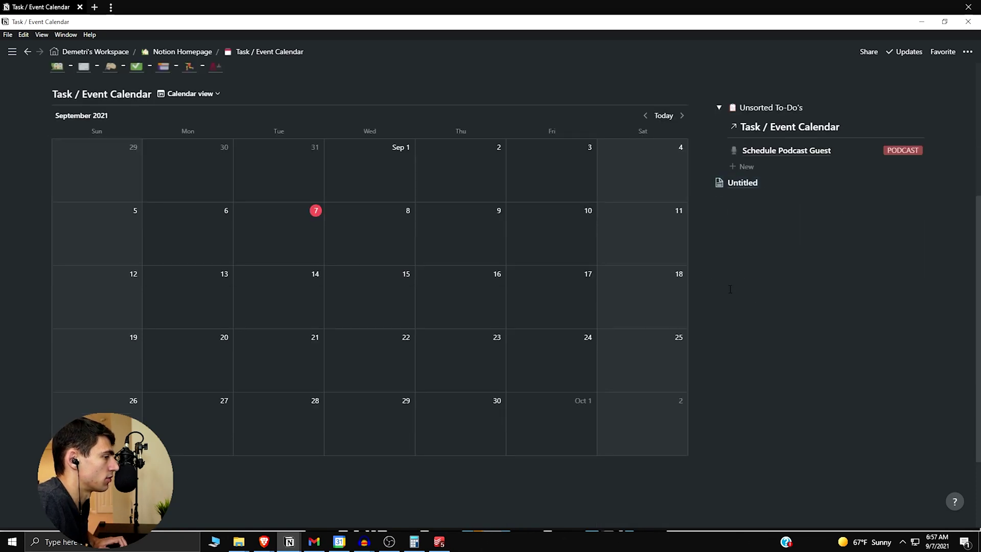
pyautogui.click(719, 183)
pyautogui.moveTo(774, 245)
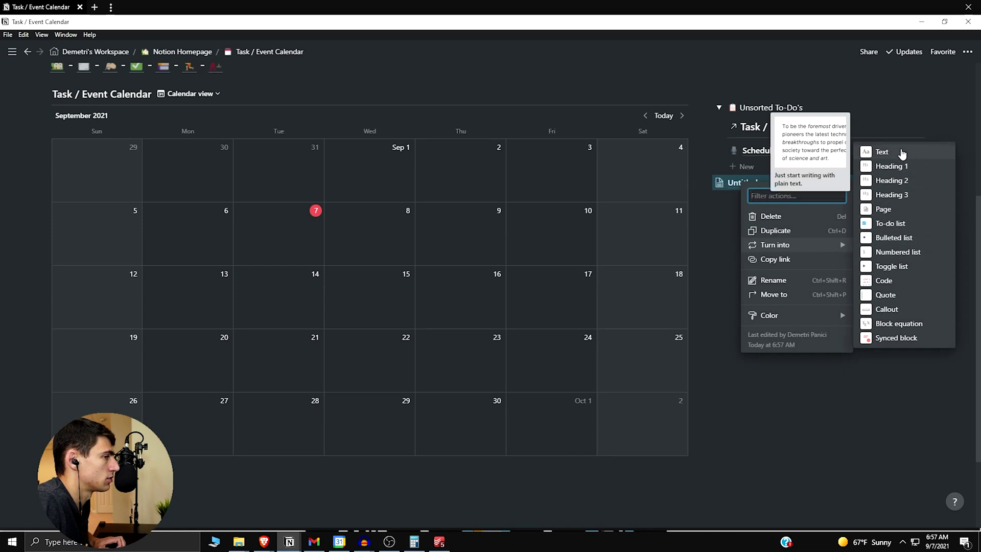
pyautogui.click(902, 154)
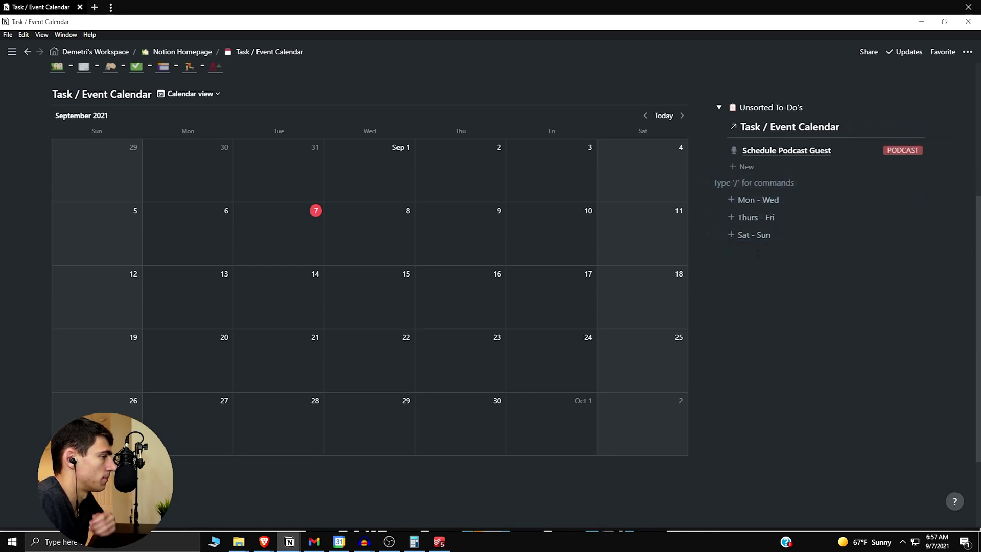
pyautogui.moveTo(709, 182)
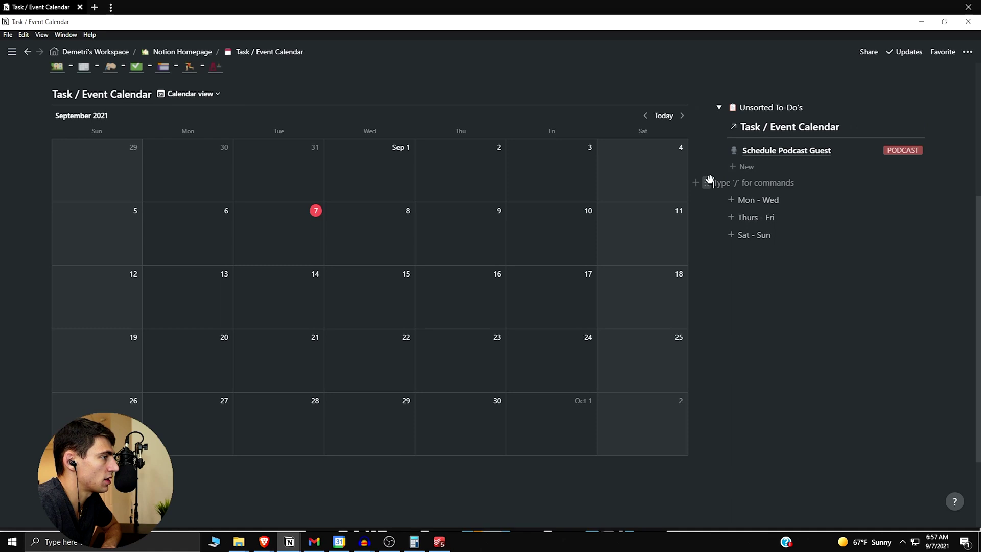
# Step: Add empty lines and place one between Mon - Wed and Thurs - Fri
pyautogui.press('Return')
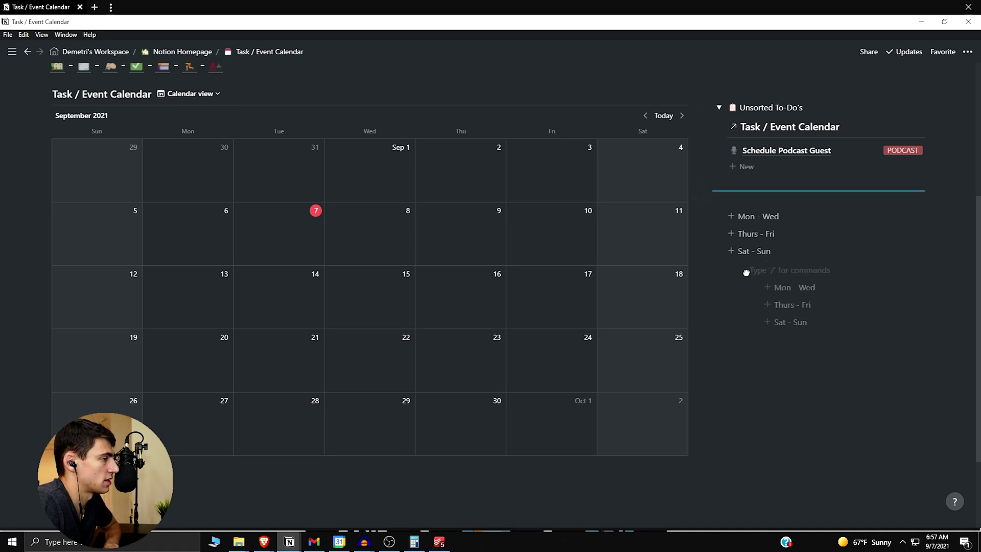
pyautogui.moveTo(710, 200); pyautogui.dragTo(713, 180)
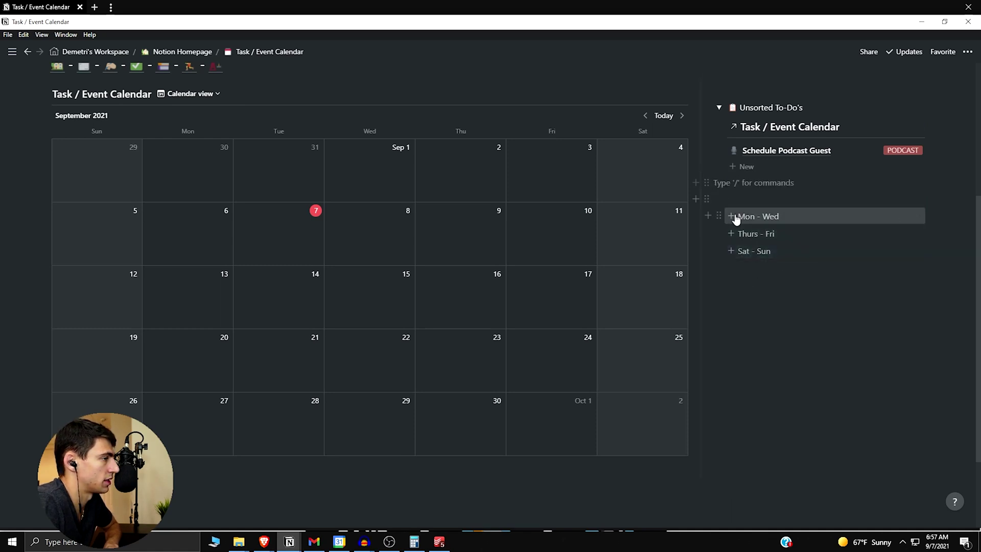
pyautogui.press('Return')
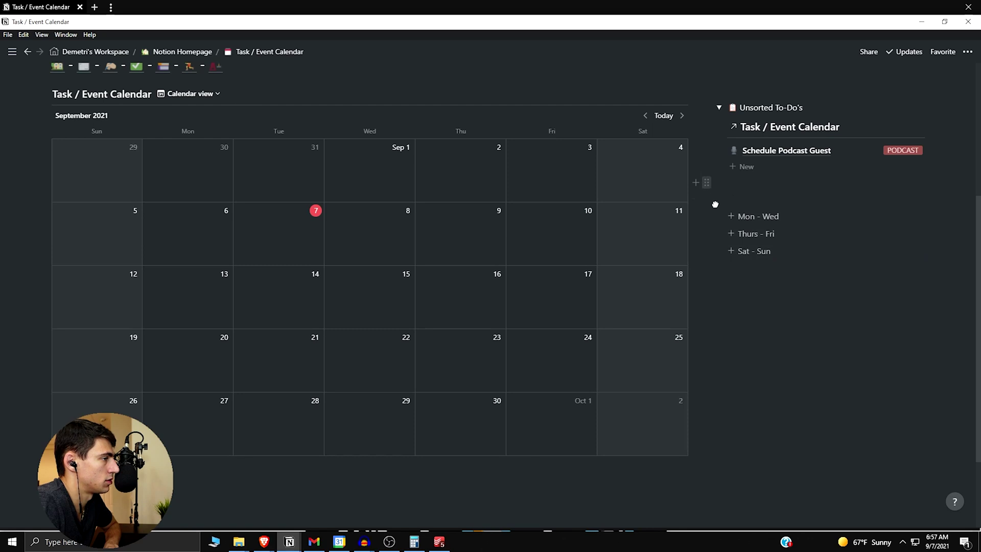
pyautogui.moveTo(707, 184); pyautogui.dragTo(721, 265)
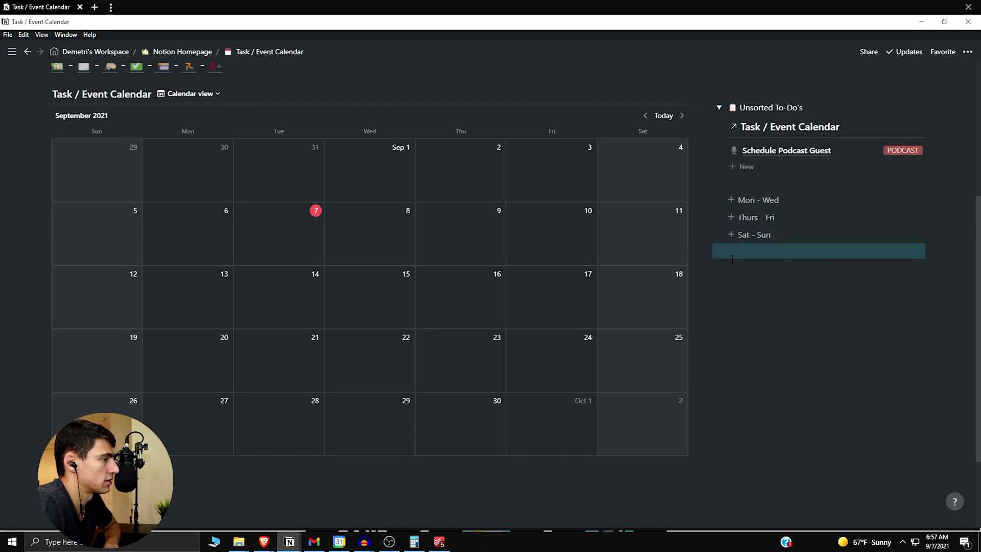
pyautogui.click(751, 251)
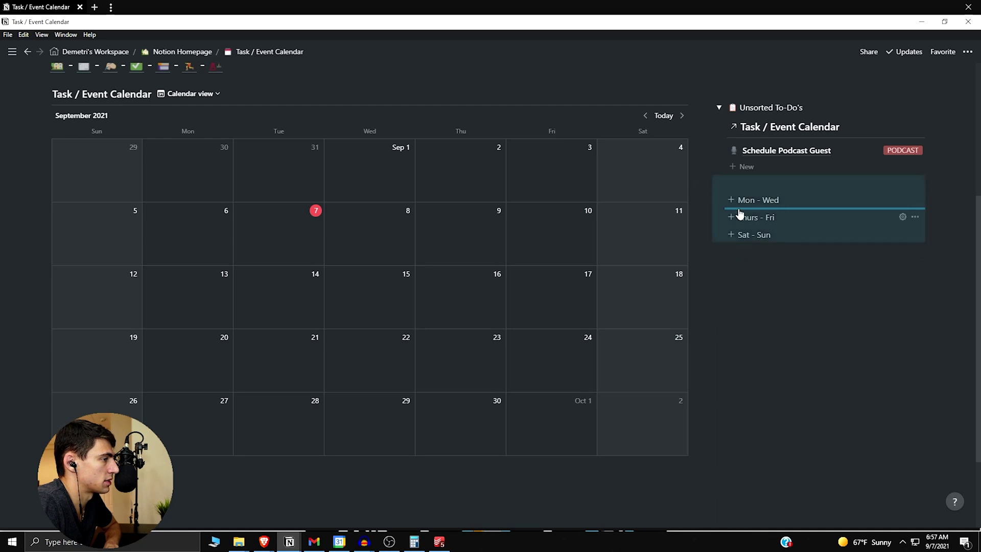
pyautogui.moveTo(709, 252); pyautogui.dragTo(728, 218)
# Step: Add more blank lines to separate Thurs - Fri from Sat - Sun
pyautogui.click(744, 278)
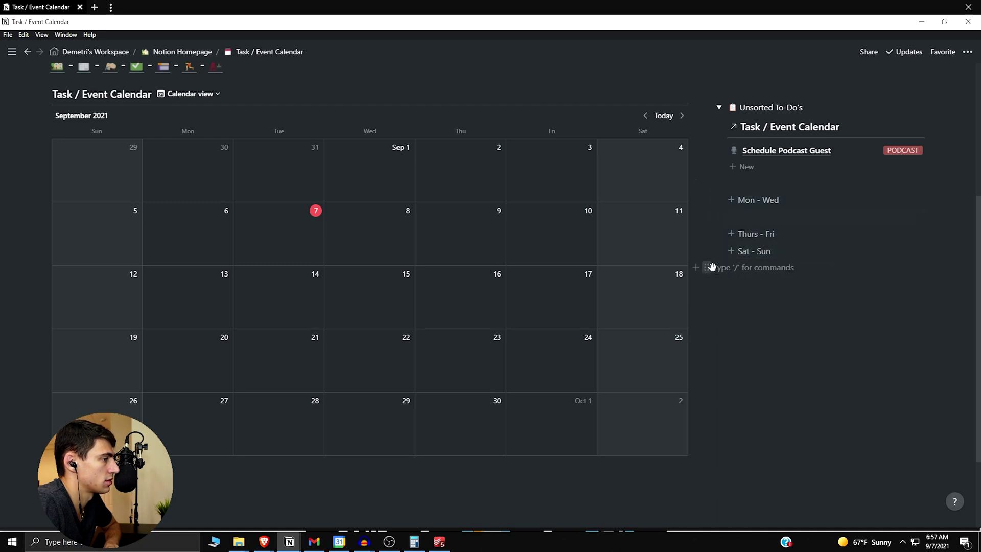
pyautogui.moveTo(706, 268); pyautogui.dragTo(729, 245)
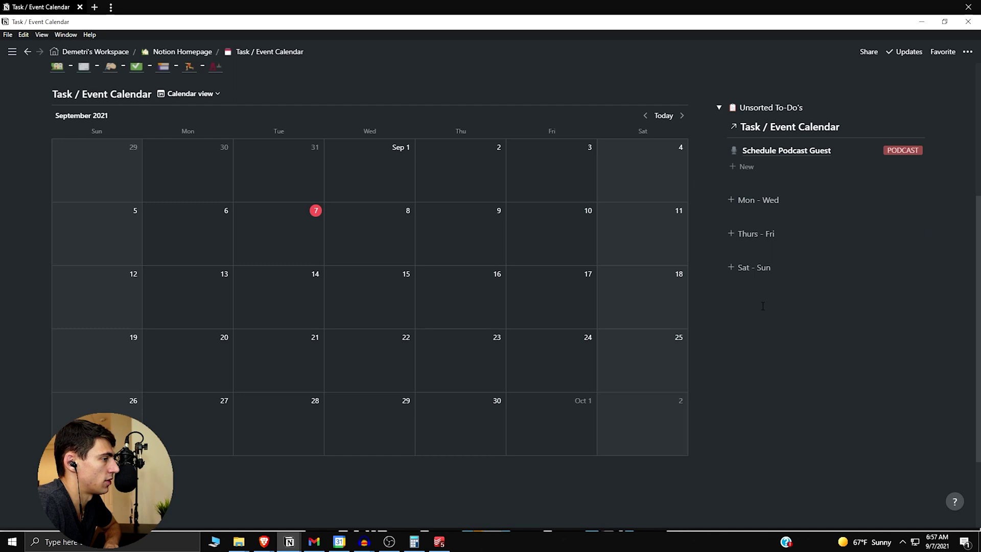
pyautogui.click(748, 250)
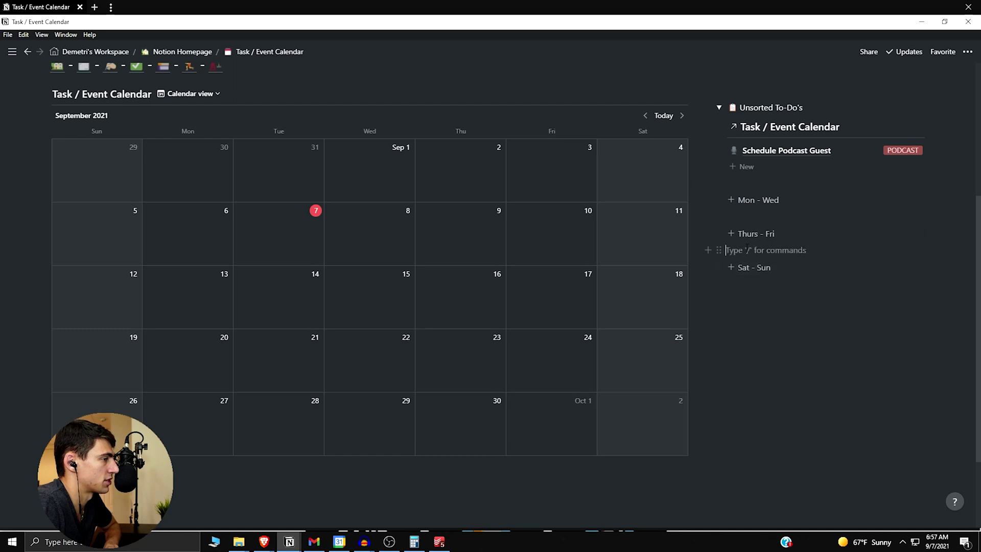
pyautogui.moveTo(730, 268); pyautogui.dragTo(731, 244)
pyautogui.click(747, 283)
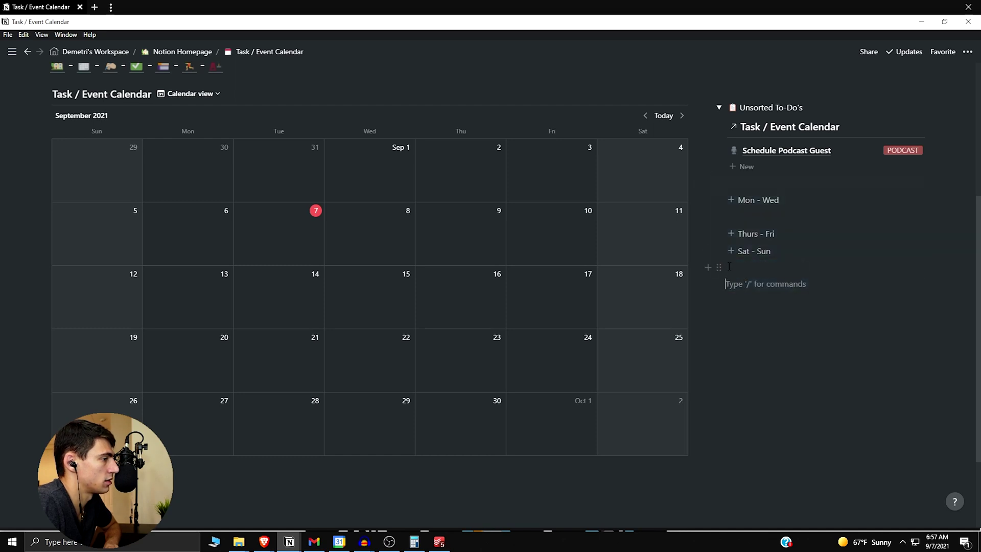
pyautogui.moveTo(718, 283)
pyautogui.mouseDown()
pyautogui.moveTo(729, 243)
pyautogui.moveTo(720, 222)
pyautogui.mouseUp()
pyautogui.click(746, 309)
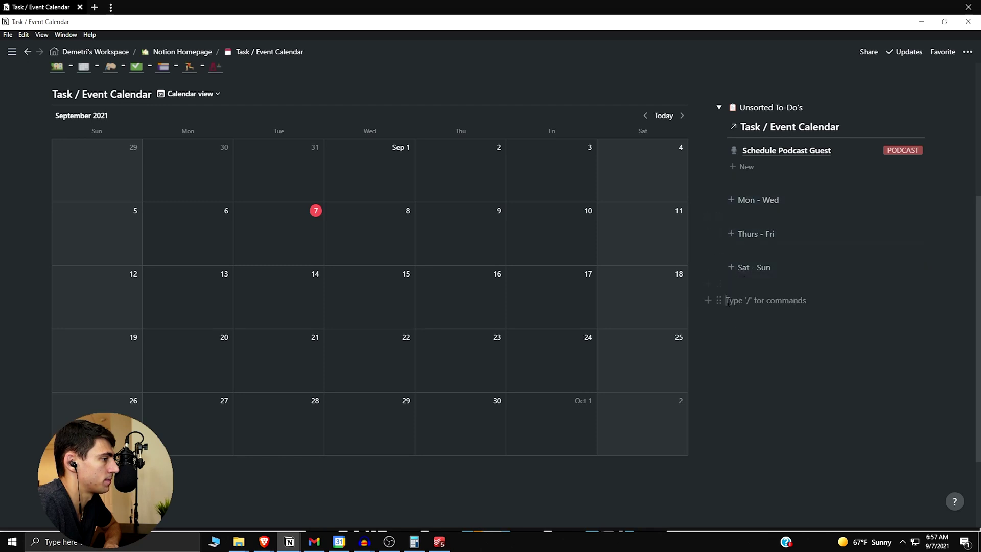
pyautogui.moveTo(719, 299); pyautogui.dragTo(733, 227)
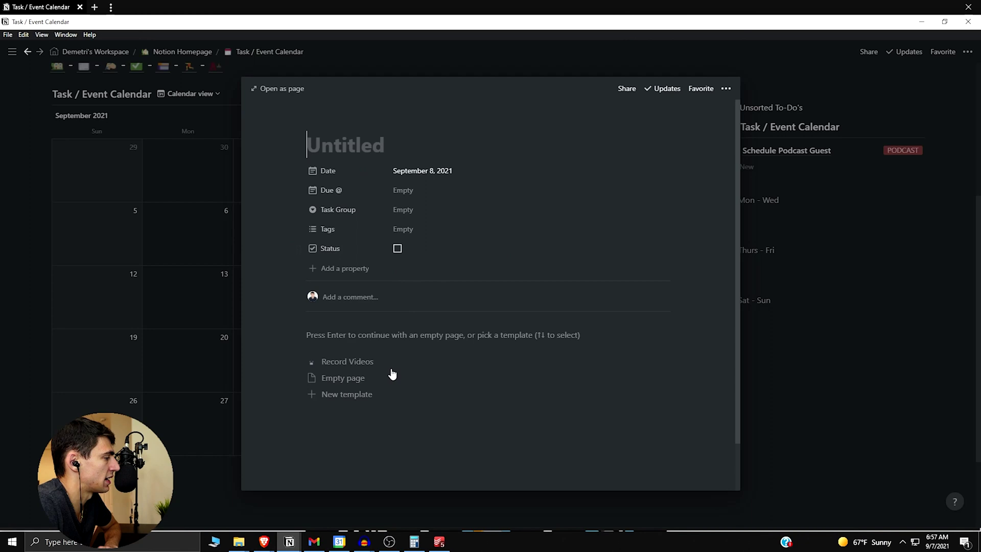
# Step: Create a September 8 Record Videos task and drag it into the Mon - Wed template
pyautogui.click(355, 358)
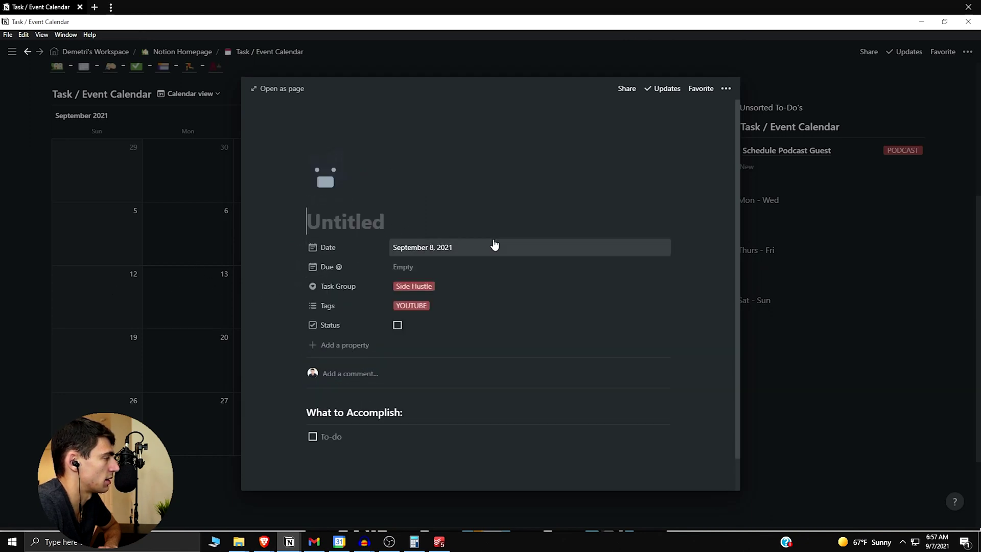
pyautogui.write('Record Videos')
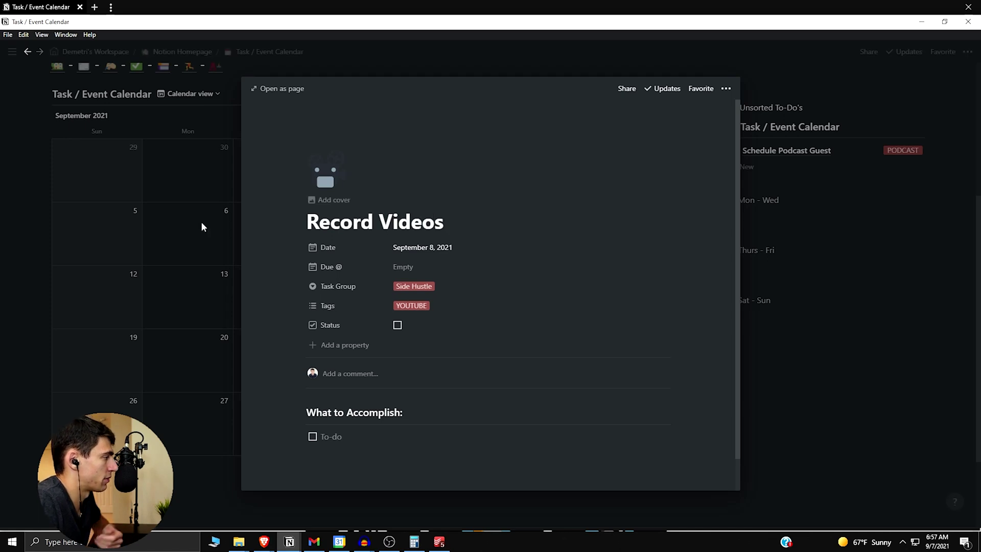
pyautogui.click(202, 221)
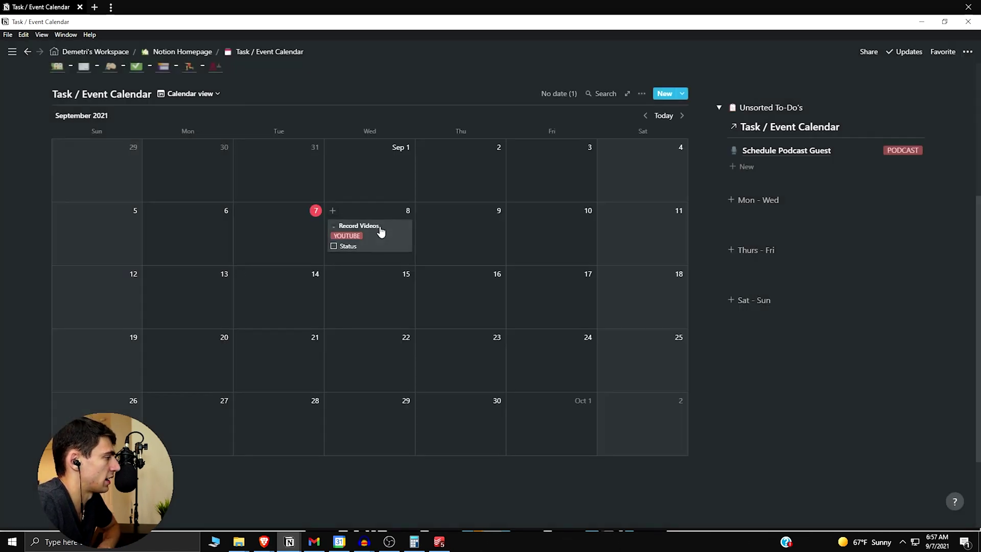
pyautogui.moveTo(381, 231)
pyautogui.mouseDown()
pyautogui.moveTo(704, 240)
pyautogui.moveTo(787, 205)
pyautogui.mouseUp()
pyautogui.click(902, 199)
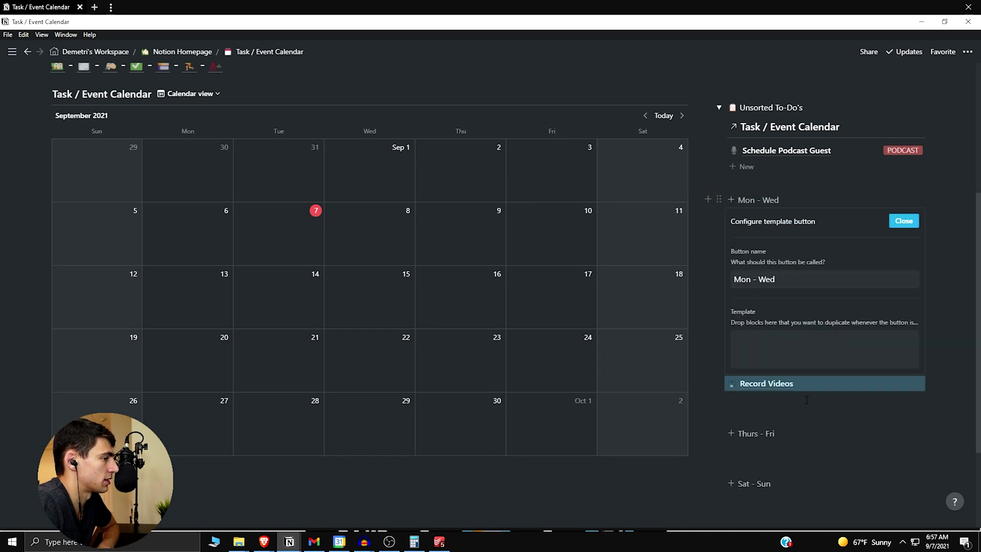
pyautogui.moveTo(792, 391); pyautogui.dragTo(792, 349)
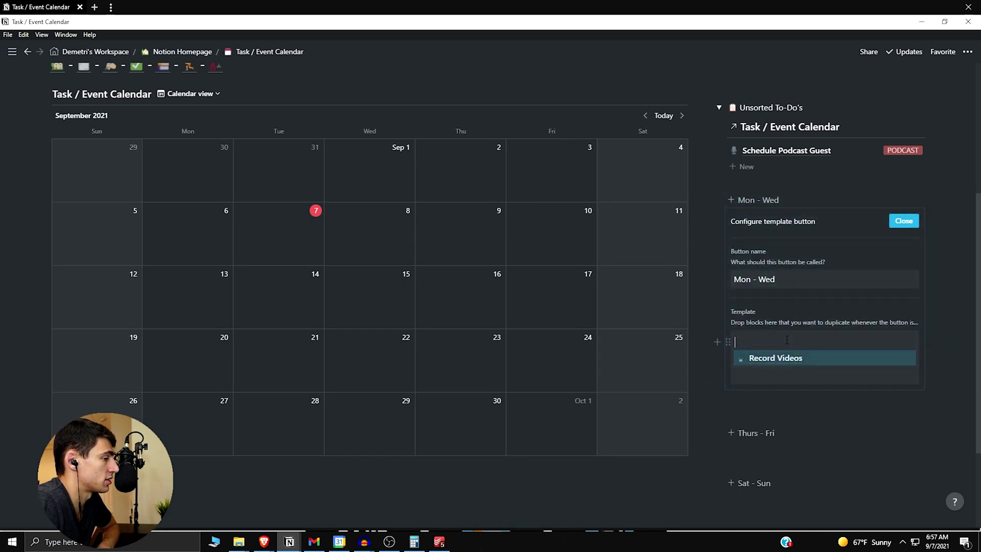
# Step: Remove the leftover empty line from the Mon - Wed template
pyautogui.click(782, 344)
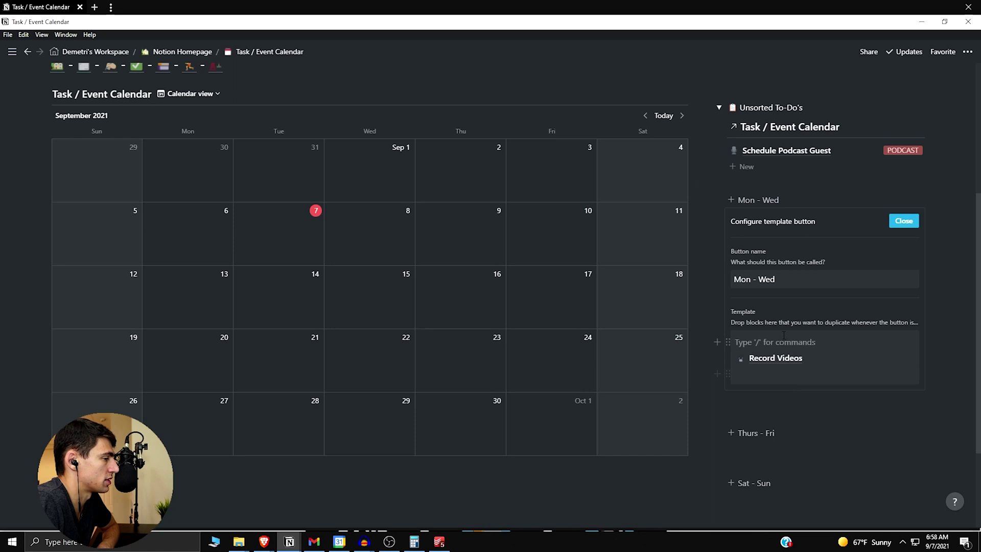
pyautogui.press('BackSpace')
pyautogui.press('Down')
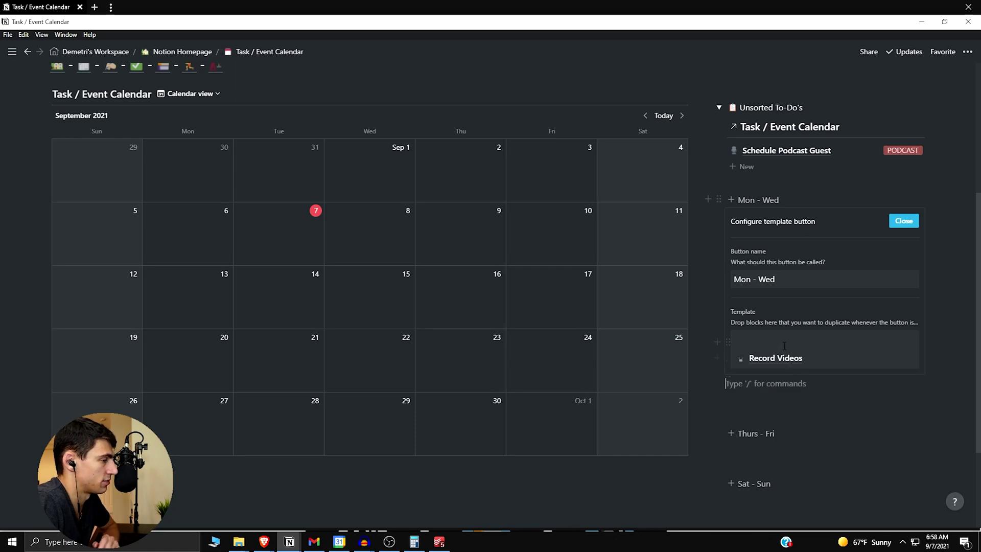
# Step: Create a September 8 Do Laundry task grouped Housekeeping with a shirt icon
pyautogui.click(370, 206)
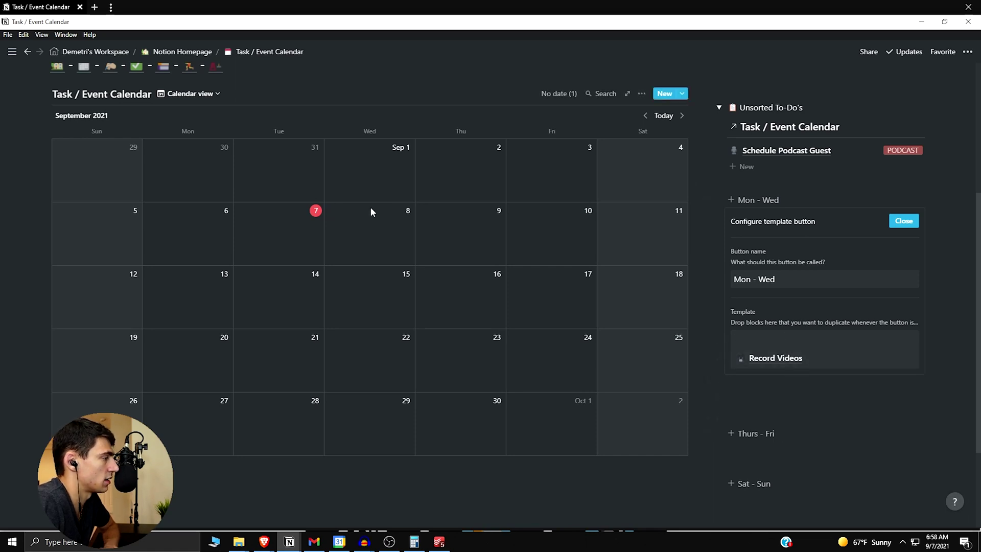
pyautogui.write('Do Laundry')
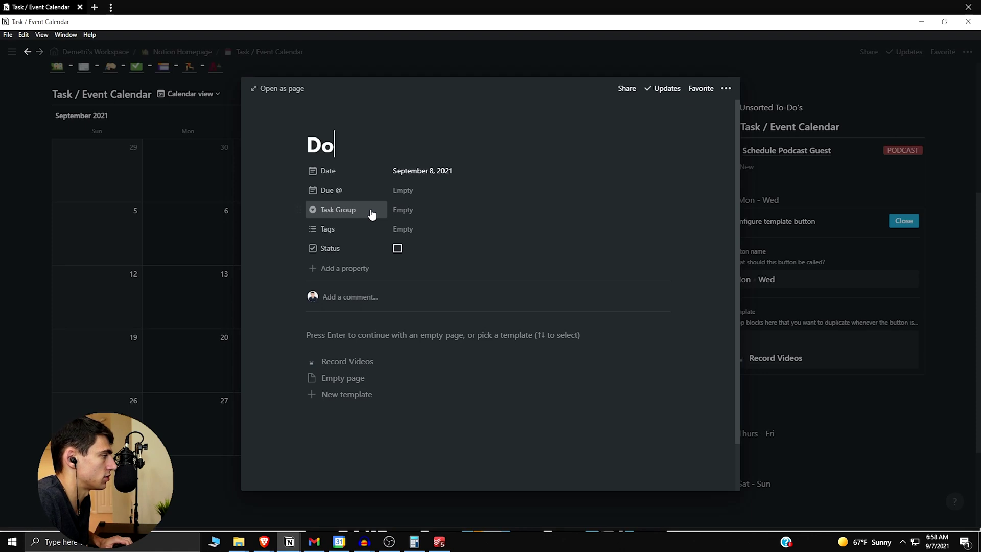
pyautogui.click(402, 209)
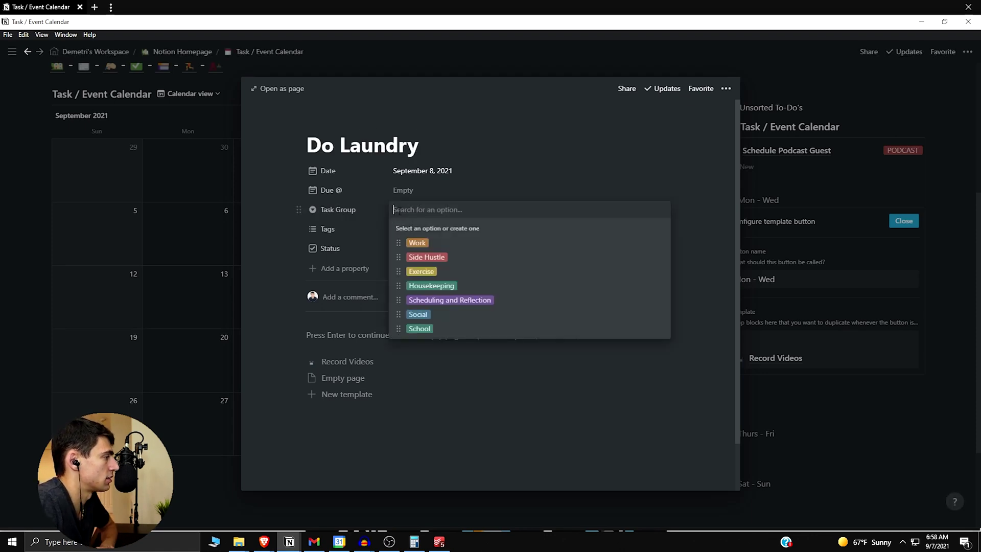
pyautogui.click(419, 285)
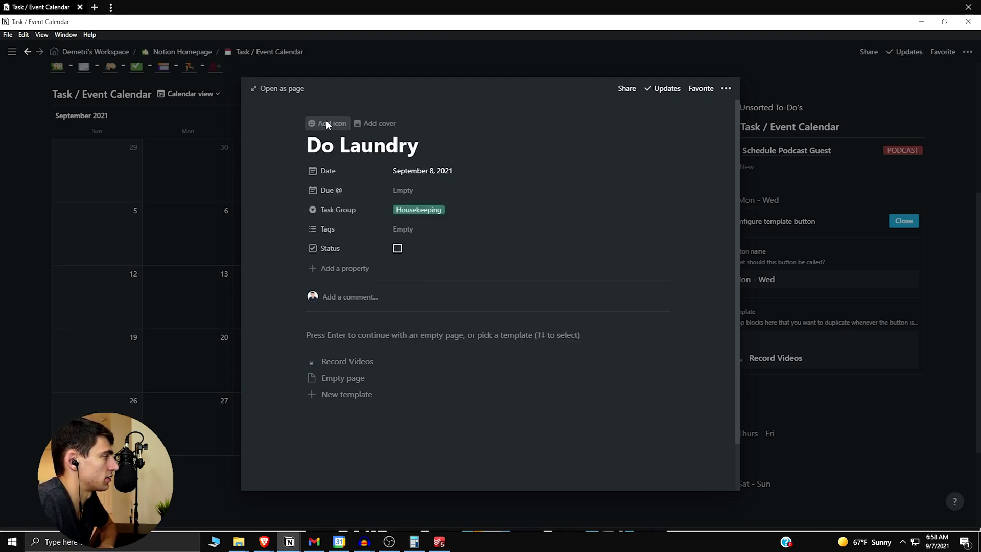
pyautogui.click(326, 124)
pyautogui.click(325, 173)
pyautogui.write('house')
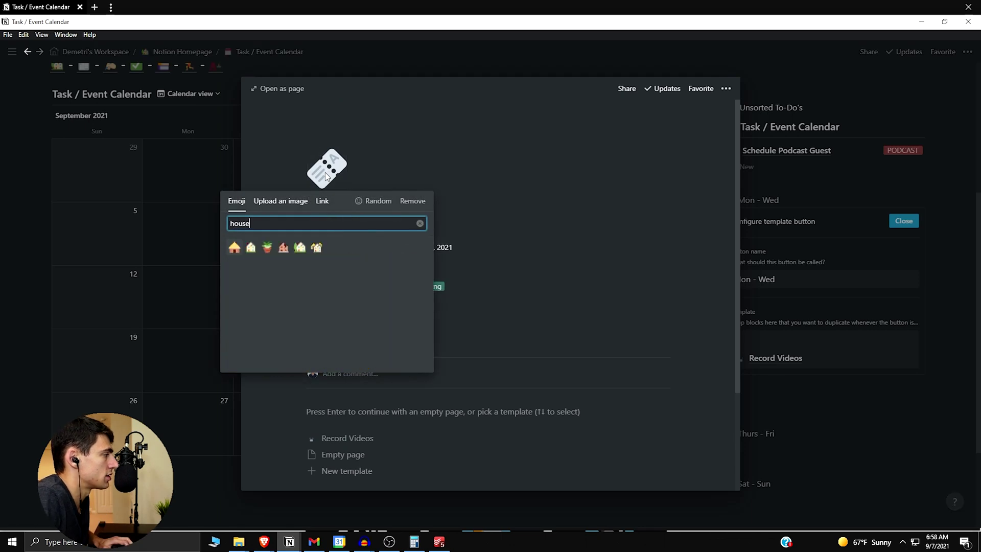
pyautogui.hotkey('ctrl', 'BackSpace')
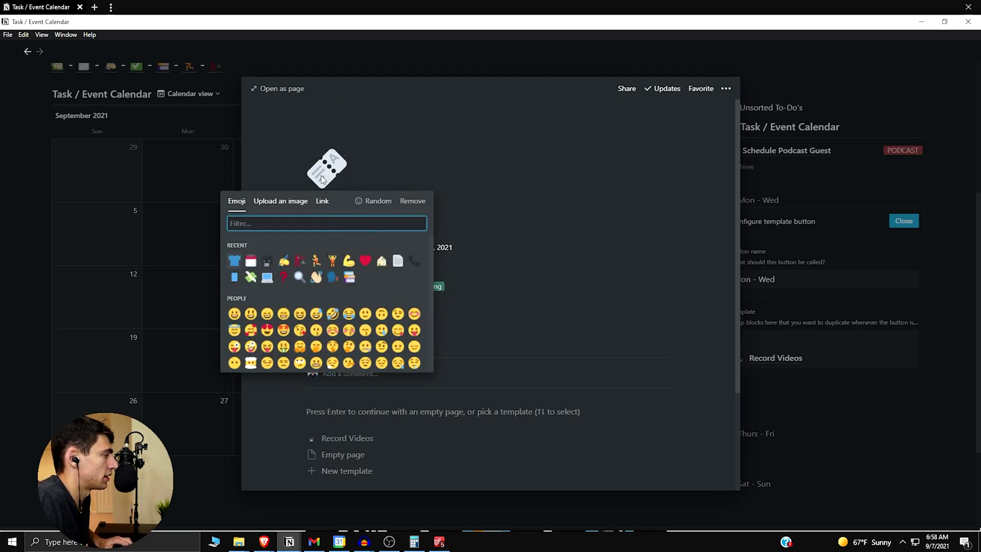
pyautogui.click(233, 261)
pyautogui.click(175, 239)
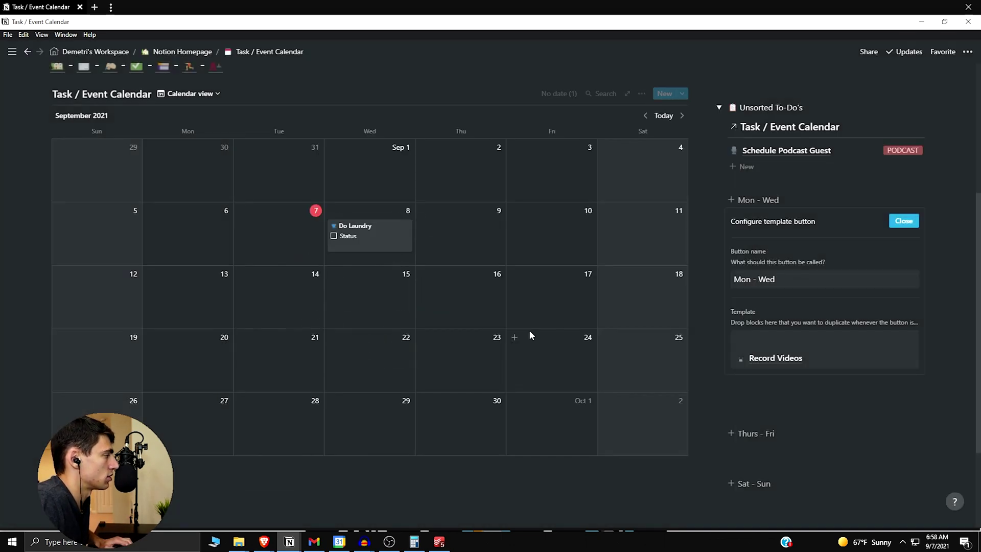
pyautogui.click(376, 245)
# Step: Add a green CLEANING tag above SMALL TASK and drag the card to the sidebar
pyautogui.click(420, 306)
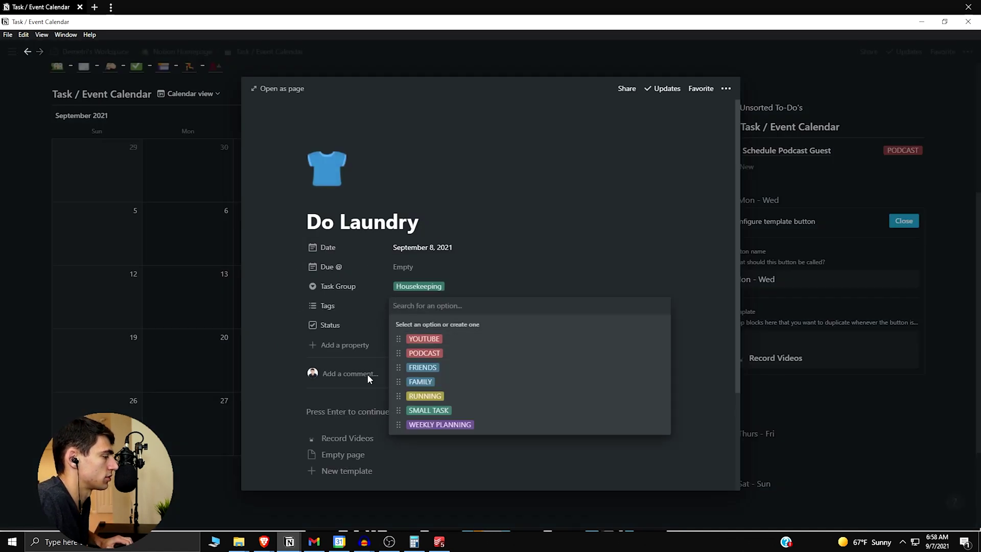
pyautogui.write('CLEAN')
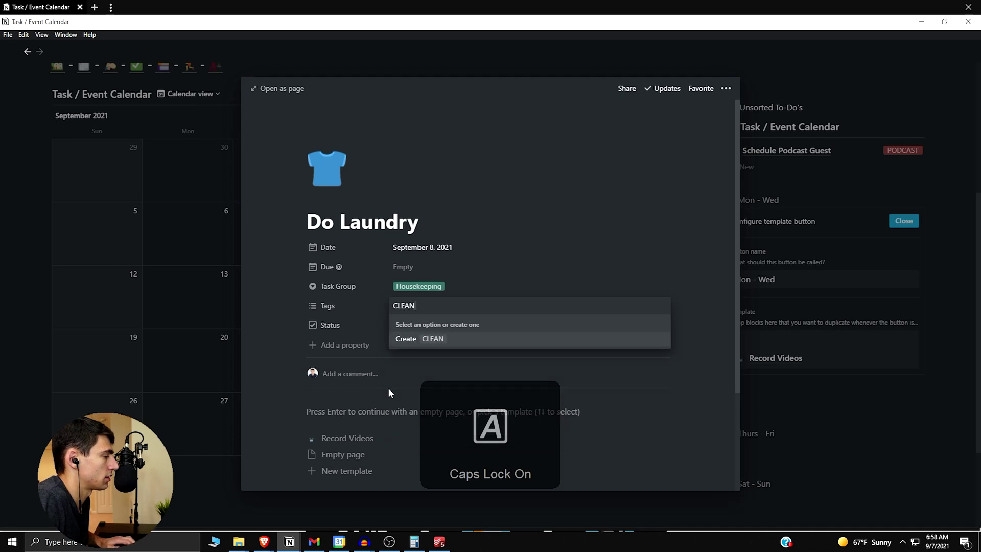
pyautogui.write('ING')
pyautogui.press('Return')
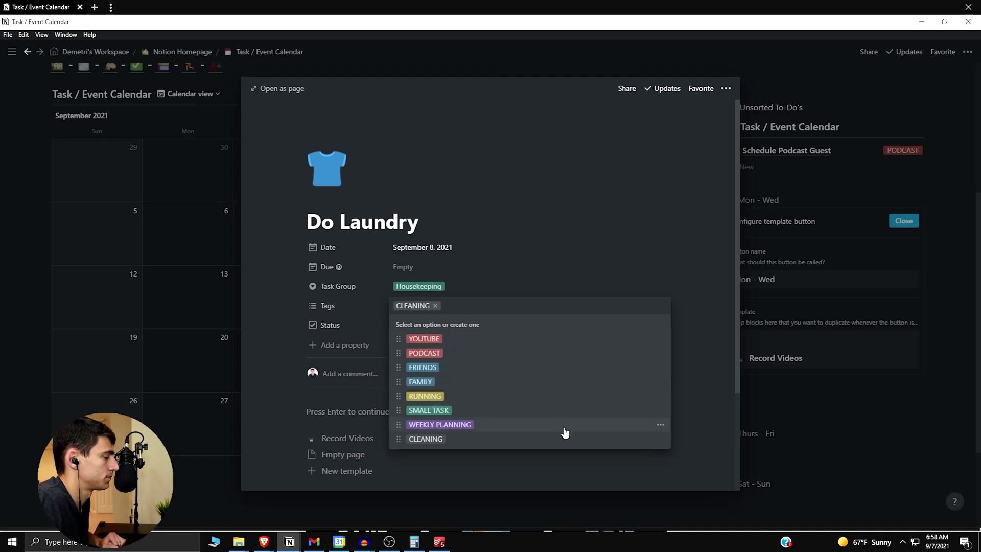
pyautogui.moveTo(565, 439); pyautogui.dragTo(616, 413)
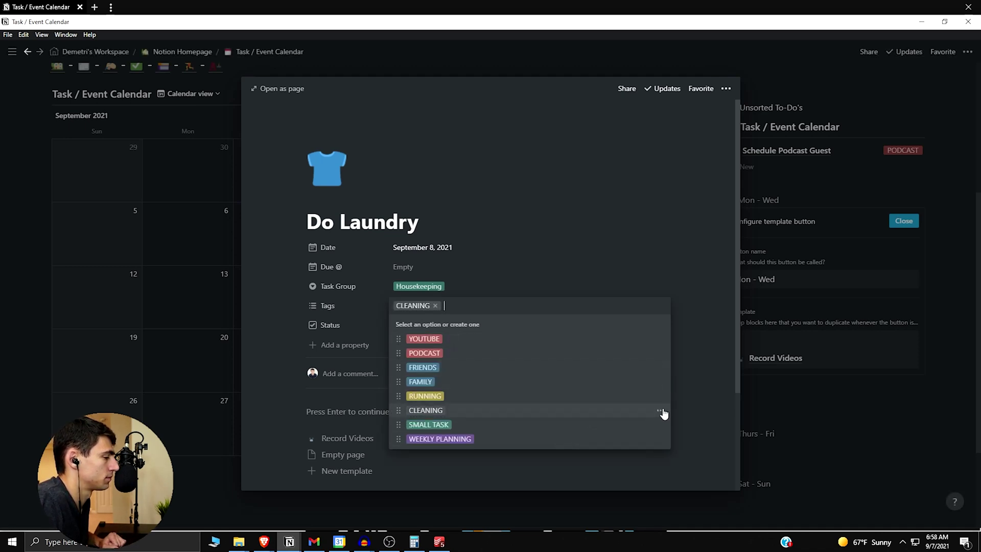
pyautogui.click(660, 412)
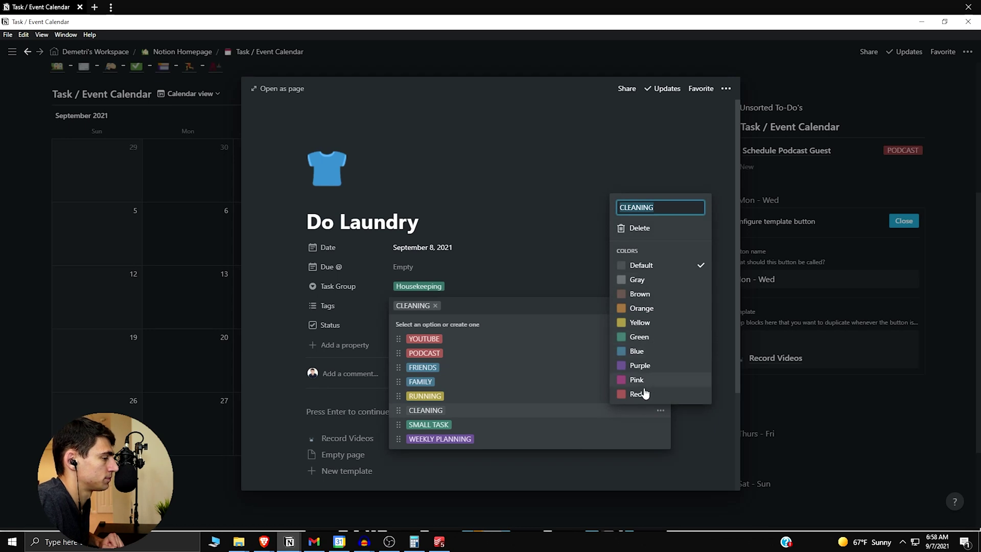
pyautogui.click(640, 337)
pyautogui.click(221, 271)
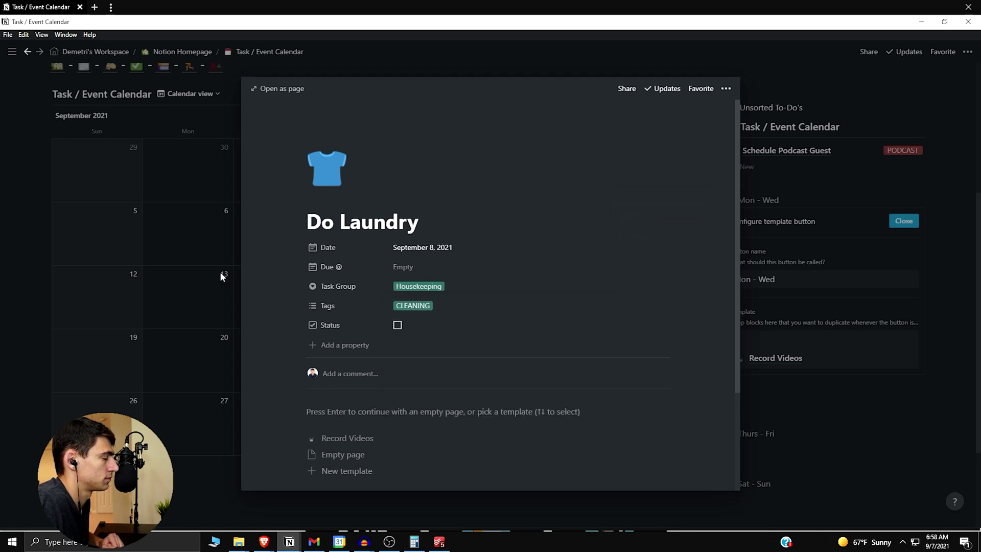
pyautogui.click(220, 271)
pyautogui.moveTo(359, 232); pyautogui.dragTo(774, 414)
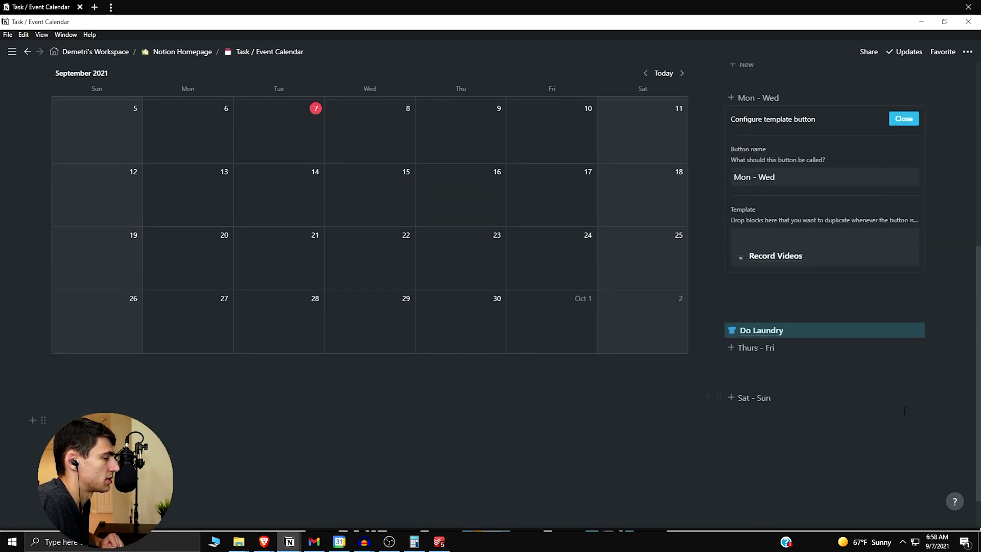
# Step: Put Do Laundry into the Sat - Sun template and close its settings
pyautogui.click(904, 398)
pyautogui.scroll(-1, 843, 329)
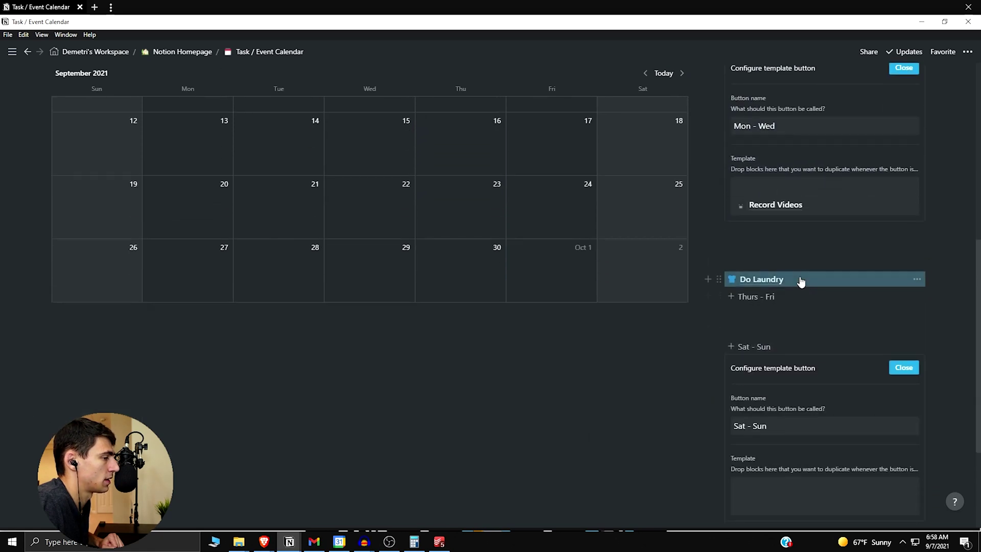
pyautogui.moveTo(800, 282); pyautogui.dragTo(784, 429)
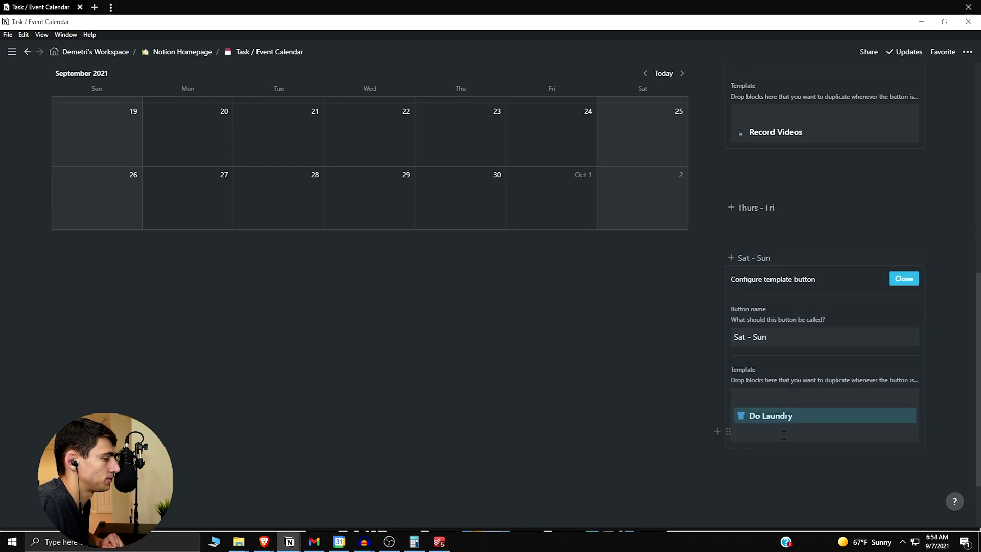
pyautogui.click(784, 434)
pyautogui.click(904, 280)
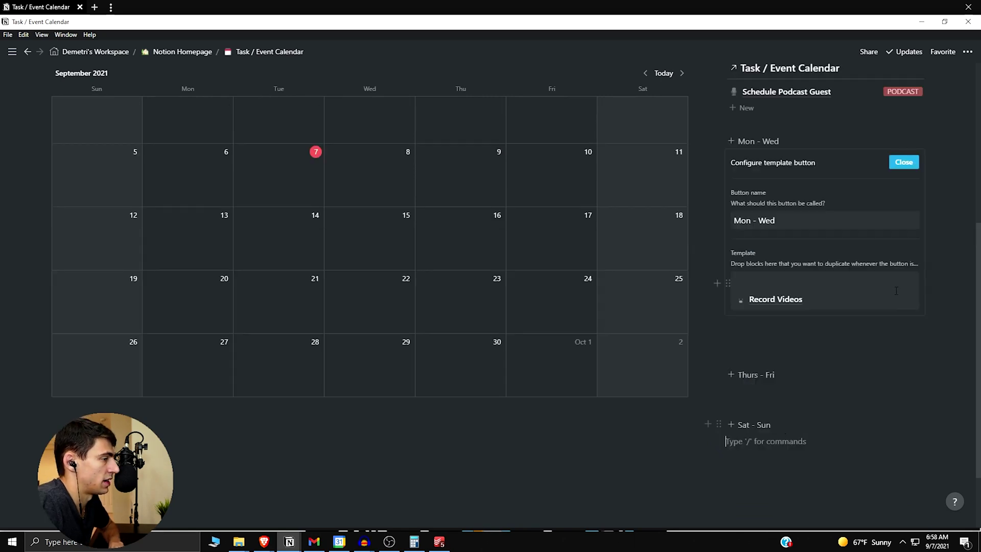
pyautogui.scroll(3, 904, 280)
# Step: Close the Mon - Wed settings, view the Framework board, and return to Task / Event Calendar
pyautogui.click(910, 265)
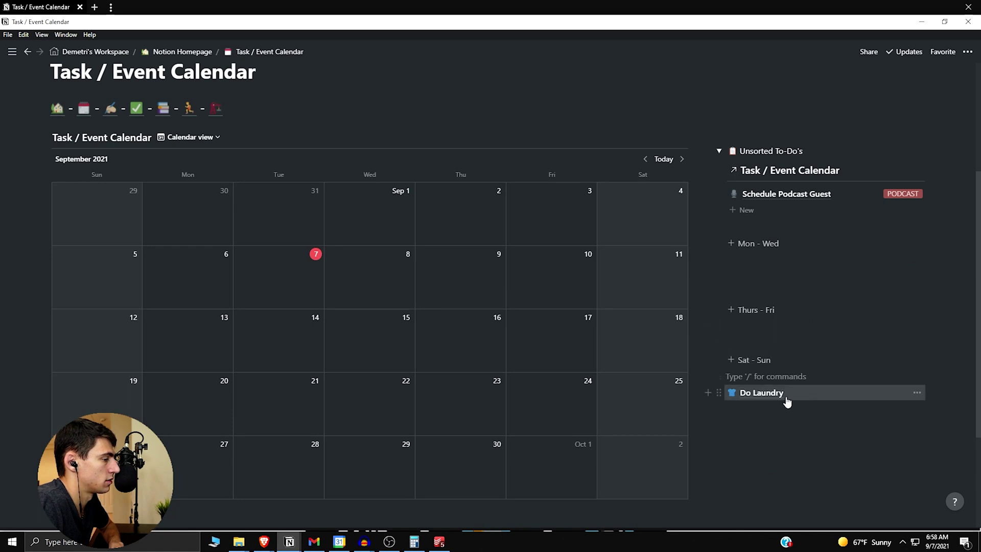
pyautogui.moveTo(785, 393); pyautogui.dragTo(762, 399)
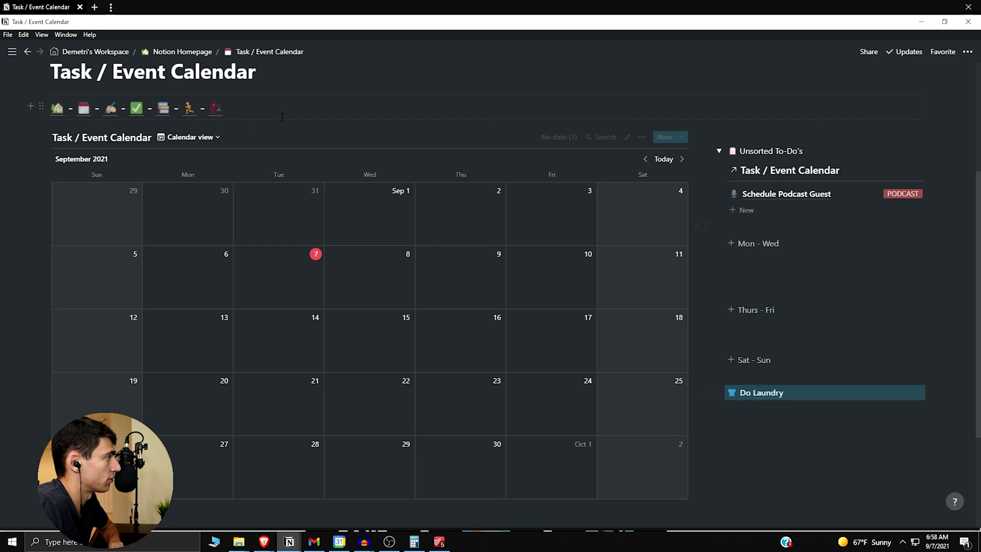
pyautogui.click(215, 107)
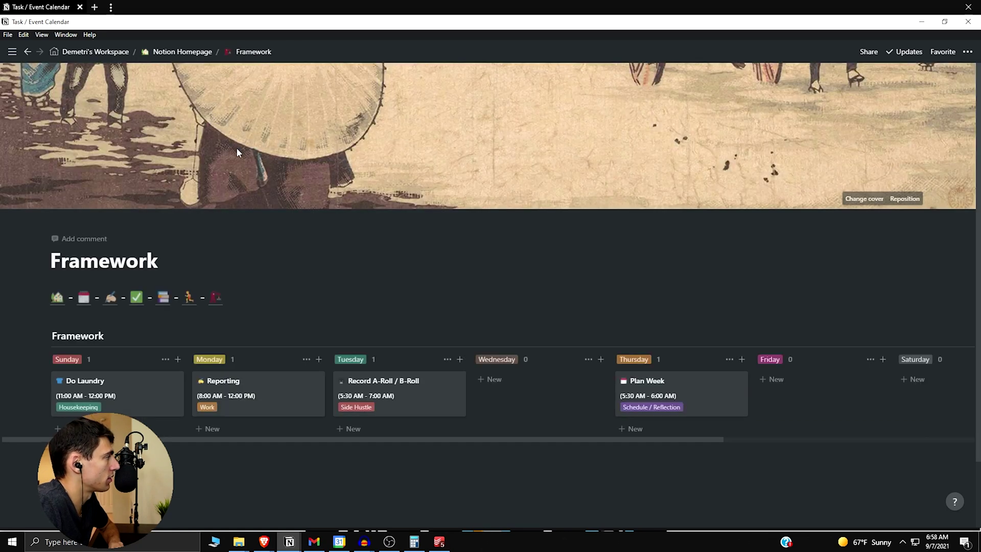
pyautogui.scroll(-2, 230, 230)
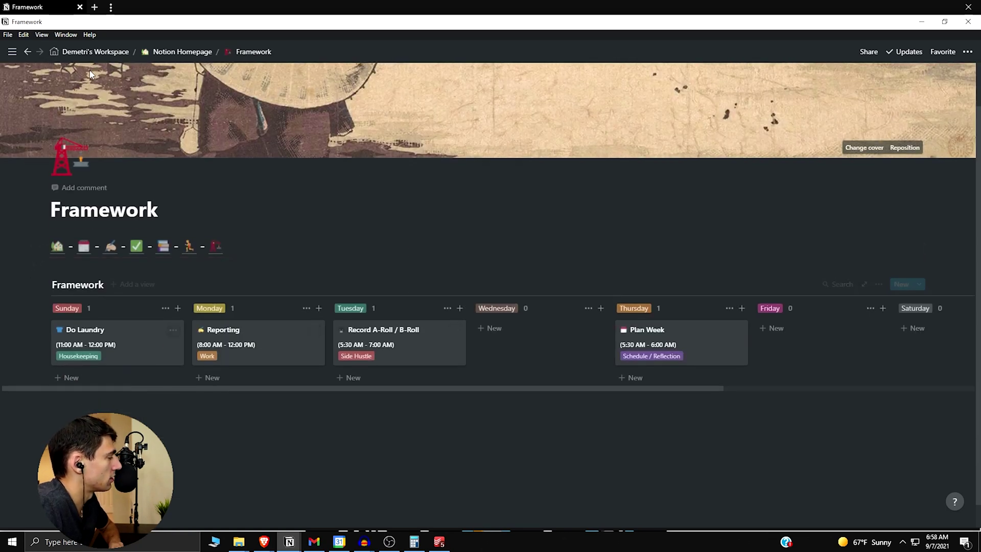
pyautogui.click(28, 52)
pyautogui.moveTo(818, 393)
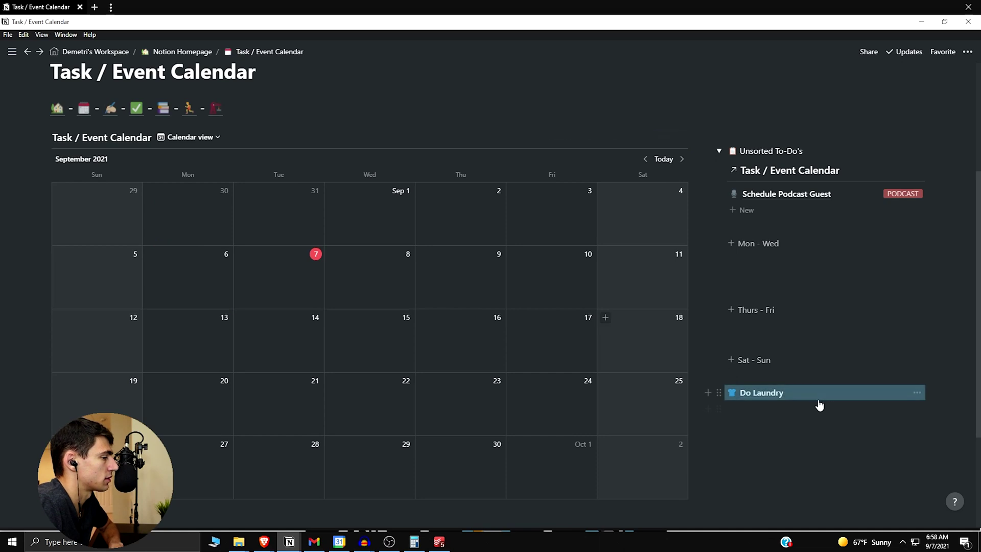
# Step: Schedule Do Laundry on September 5 at 11:00 AM, then move it back beneath Sat - Sun
pyautogui.moveTo(817, 405); pyautogui.dragTo(814, 402)
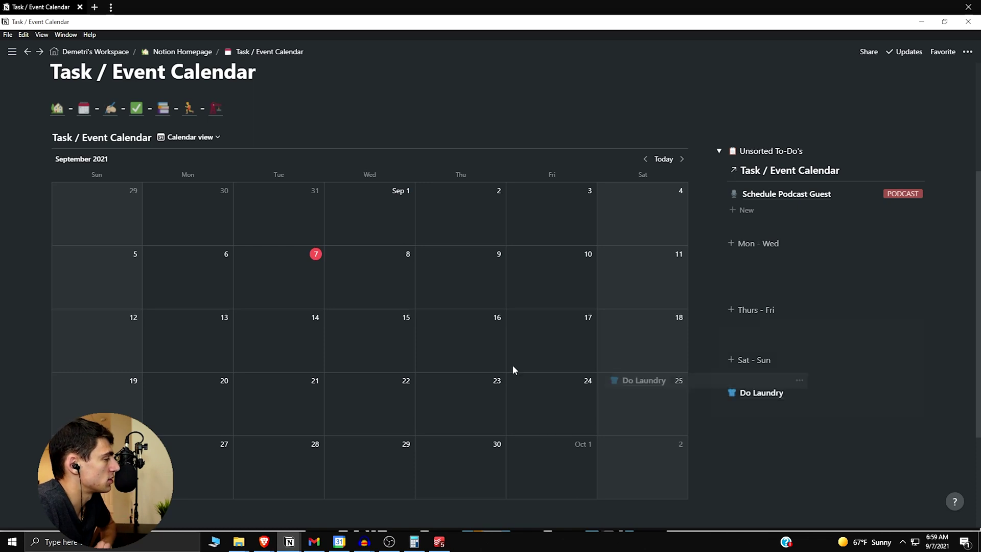
pyautogui.moveTo(815, 402); pyautogui.dragTo(107, 296)
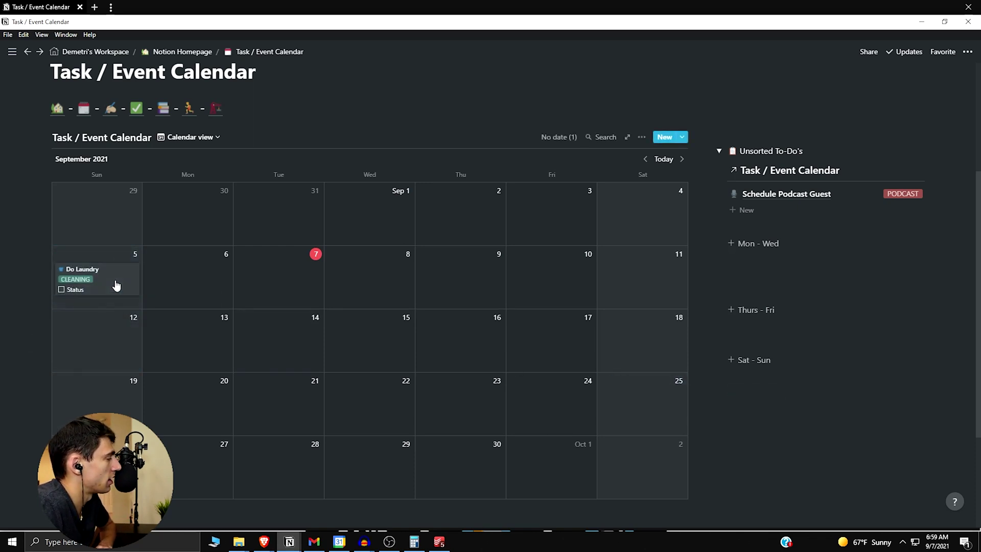
pyautogui.click(108, 295)
pyautogui.click(476, 253)
pyautogui.click(512, 449)
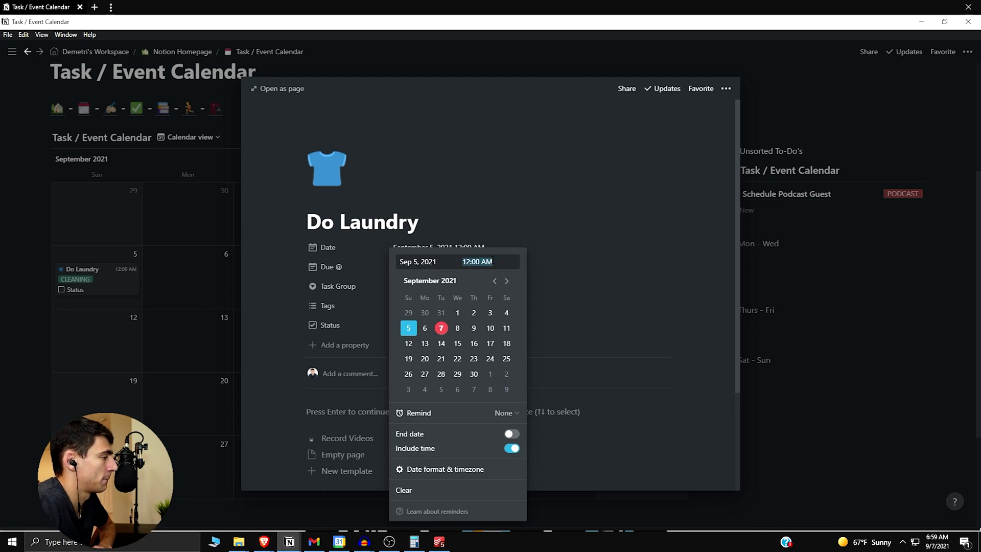
pyautogui.write('11')
pyautogui.press('Return')
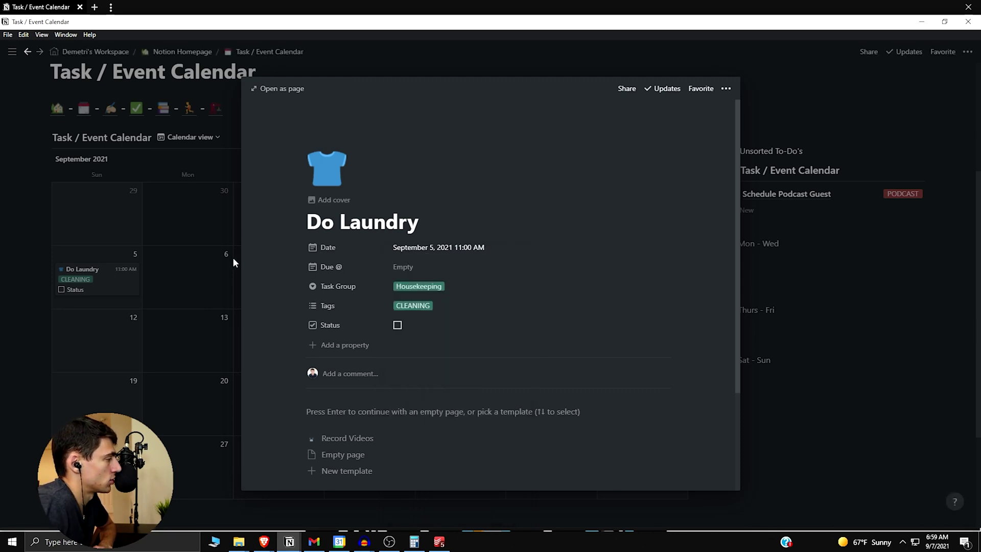
pyautogui.press('Escape')
pyautogui.moveTo(119, 279); pyautogui.dragTo(905, 376)
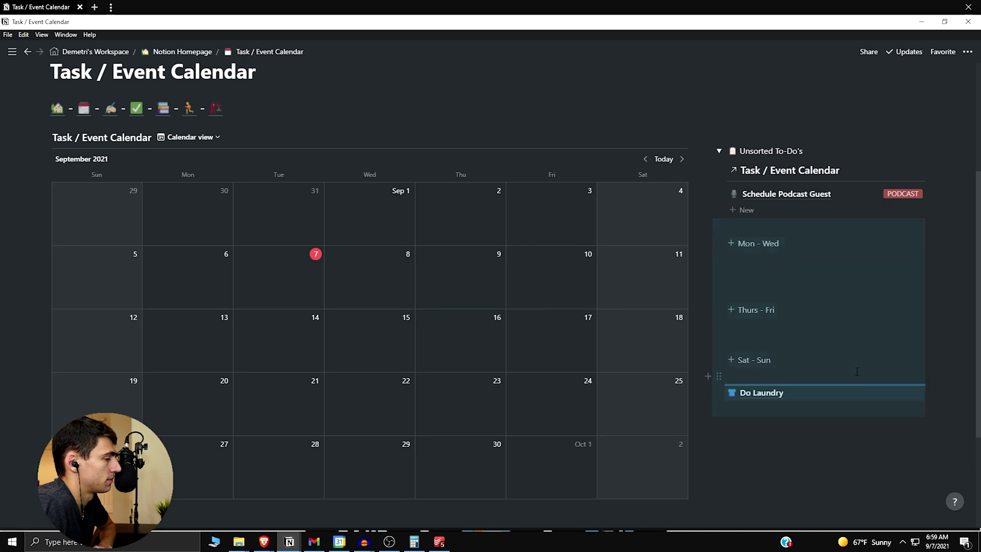
# Step: Store Do Laundry in the Sat - Sun button template and place a generated copy on September 15
pyautogui.click(905, 361)
pyautogui.scroll(-1, 844, 383)
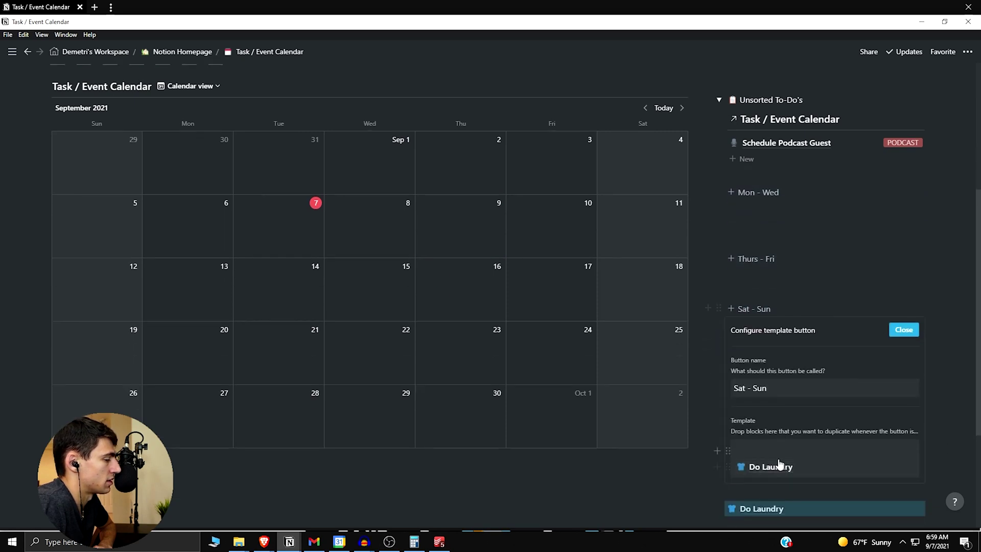
pyautogui.rightClick(782, 466)
pyautogui.press('Escape')
pyautogui.scroll(-1, 782, 460)
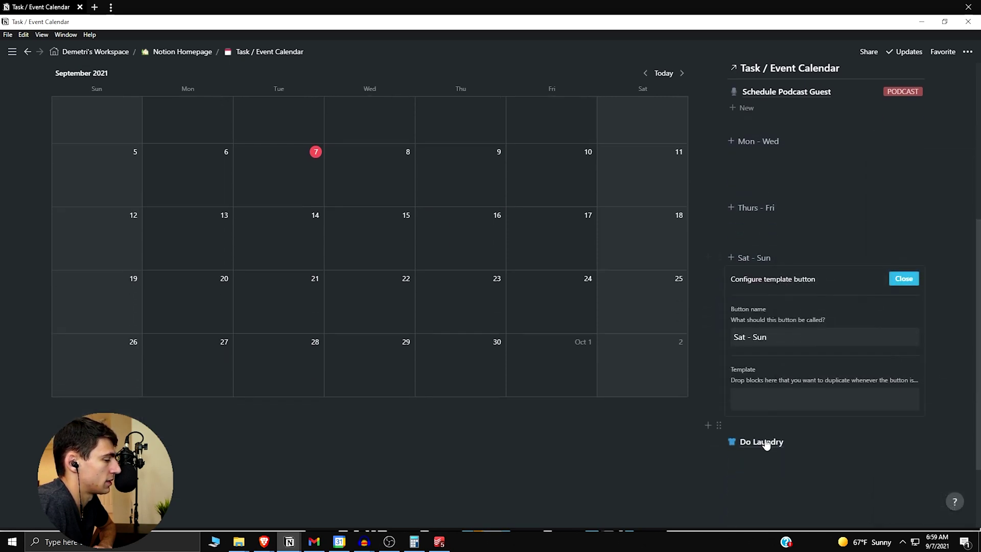
pyautogui.moveTo(761, 442)
pyautogui.mouseDown()
pyautogui.moveTo(780, 395)
pyautogui.moveTo(780, 404)
pyautogui.mouseUp()
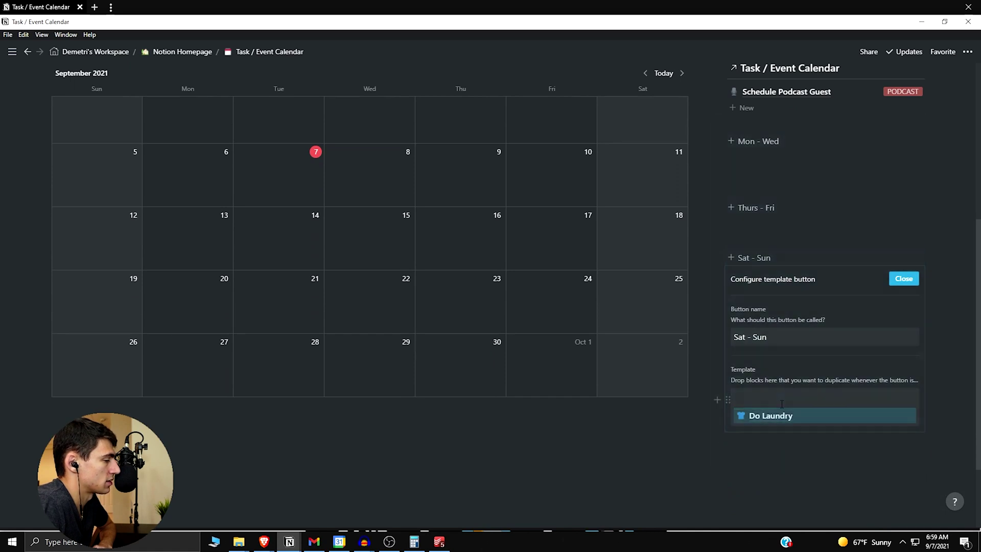
pyautogui.click(903, 278)
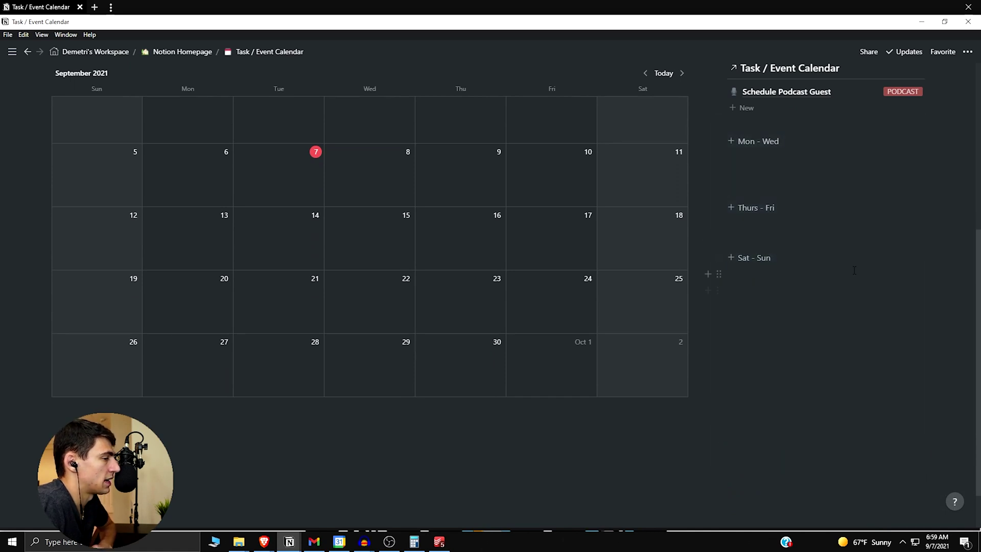
pyautogui.click(753, 258)
pyautogui.moveTo(741, 290); pyautogui.dragTo(331, 249)
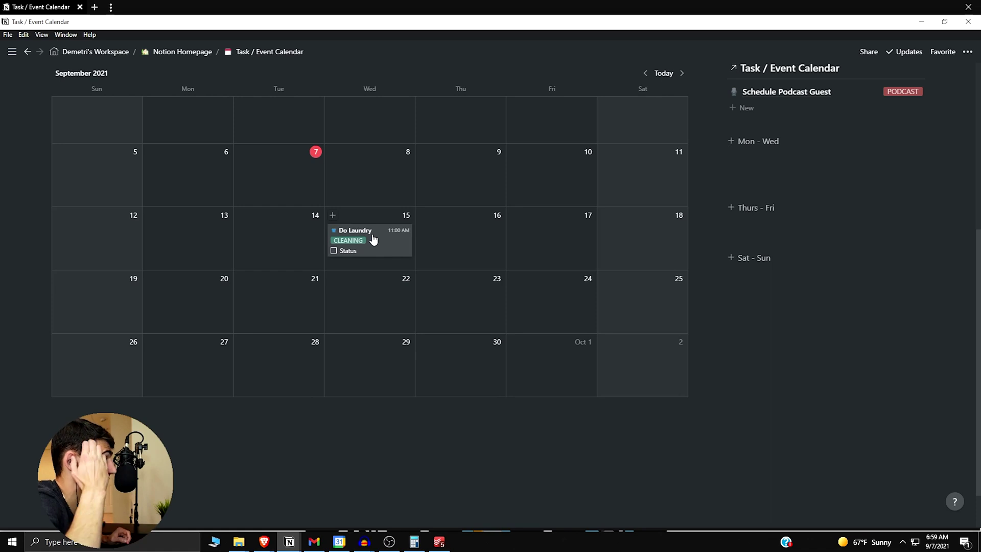
pyautogui.scroll(3, 373, 240)
# Step: Generate the Mon - Wed tasks, then schedule Do Laundry on September 12 and Record Videos on September 14
pyautogui.click(767, 260)
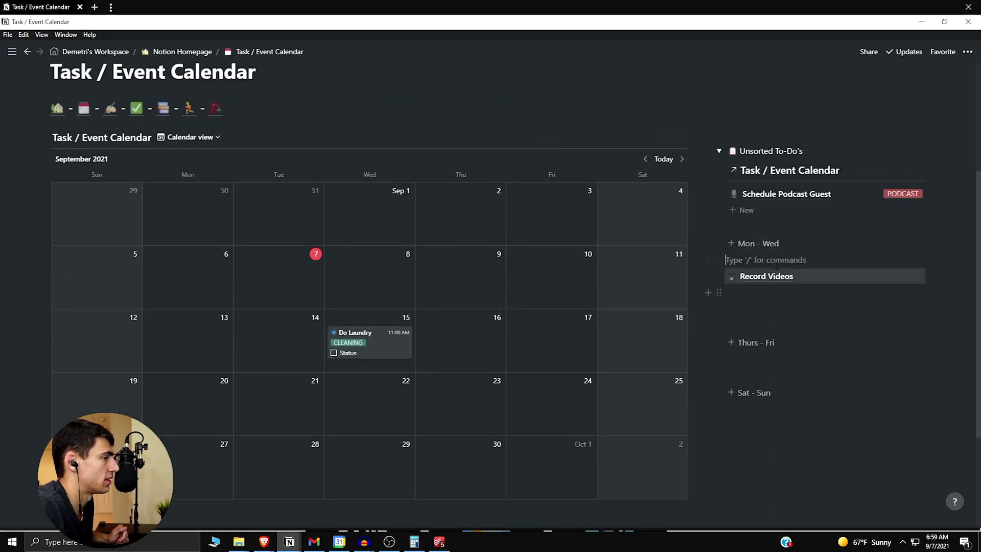
pyautogui.moveTo(361, 337); pyautogui.dragTo(93, 330)
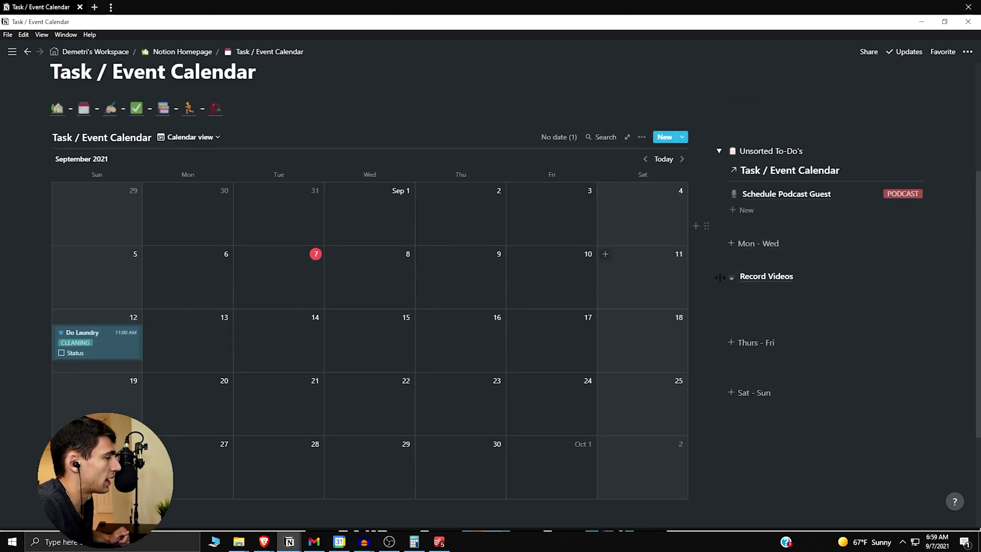
pyautogui.moveTo(721, 277); pyautogui.dragTo(293, 337)
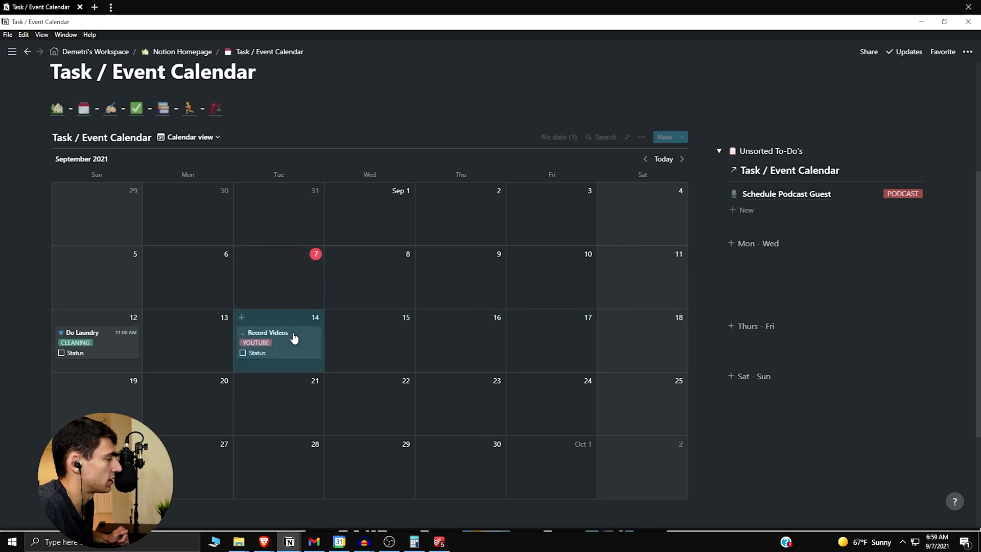